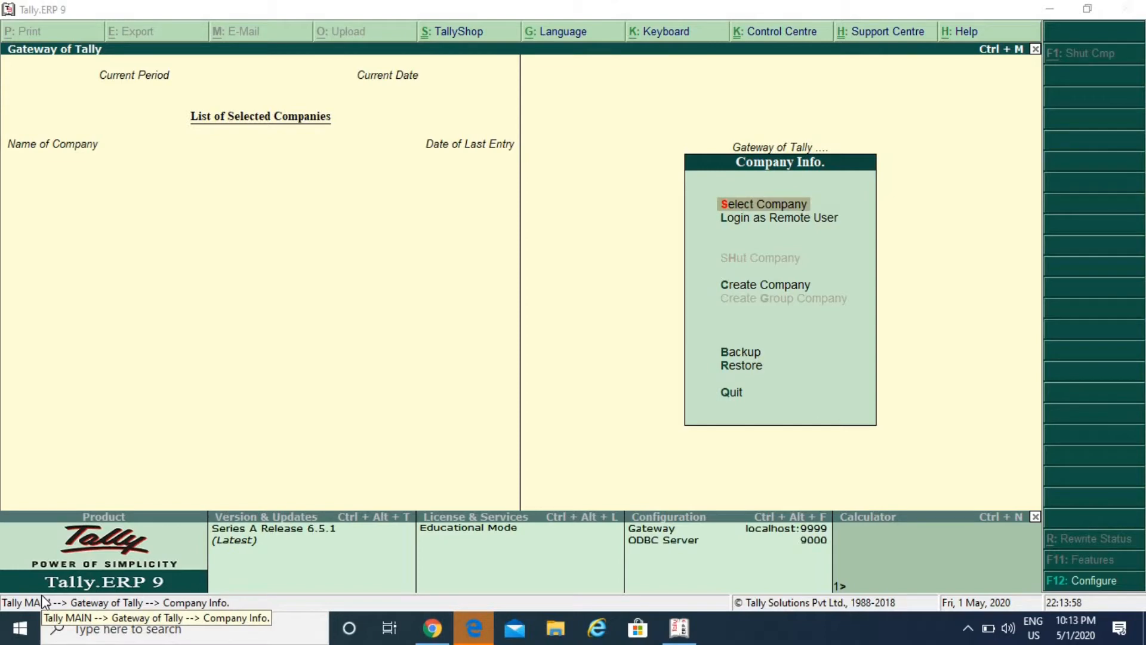
Start creating a new company named Indovison Services and use the same name as its mailing name
{"action": "left_click", "coordinate": [752, 284]}
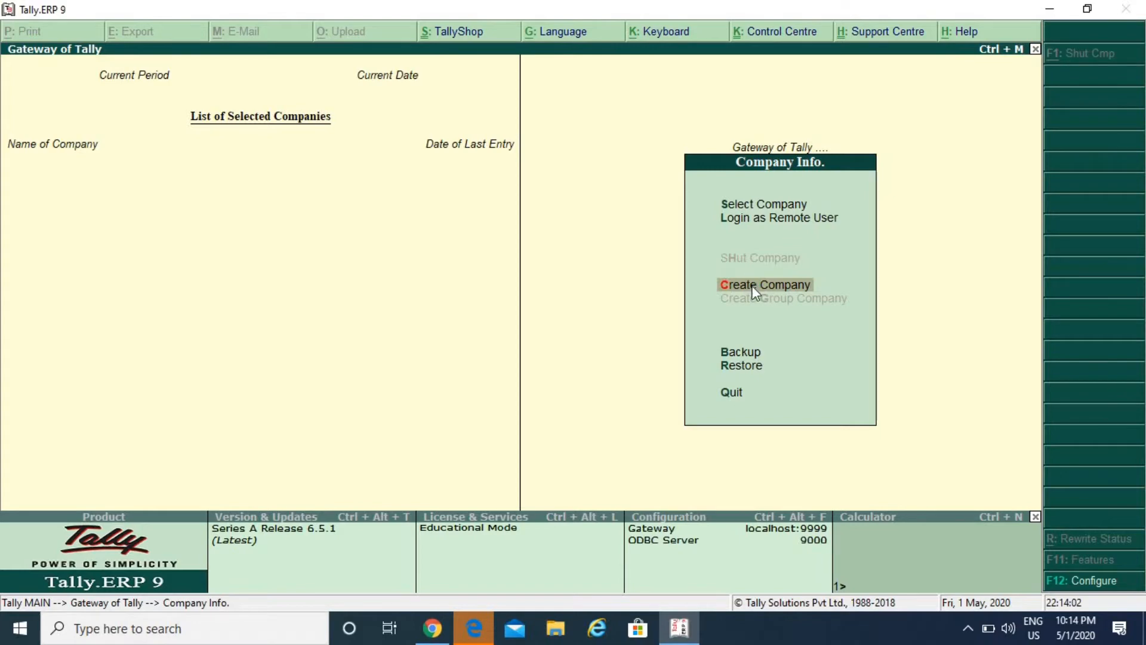
{"action": "left_click", "coordinate": [752, 286]}
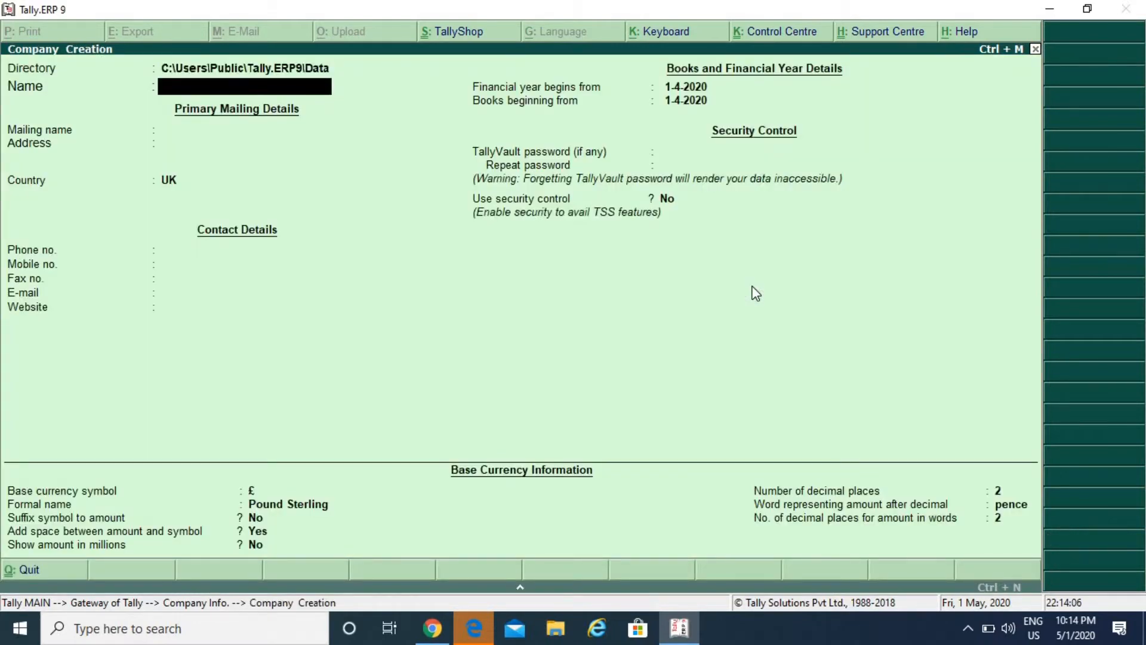
{"action": "type", "text": "Indovison Ser"}
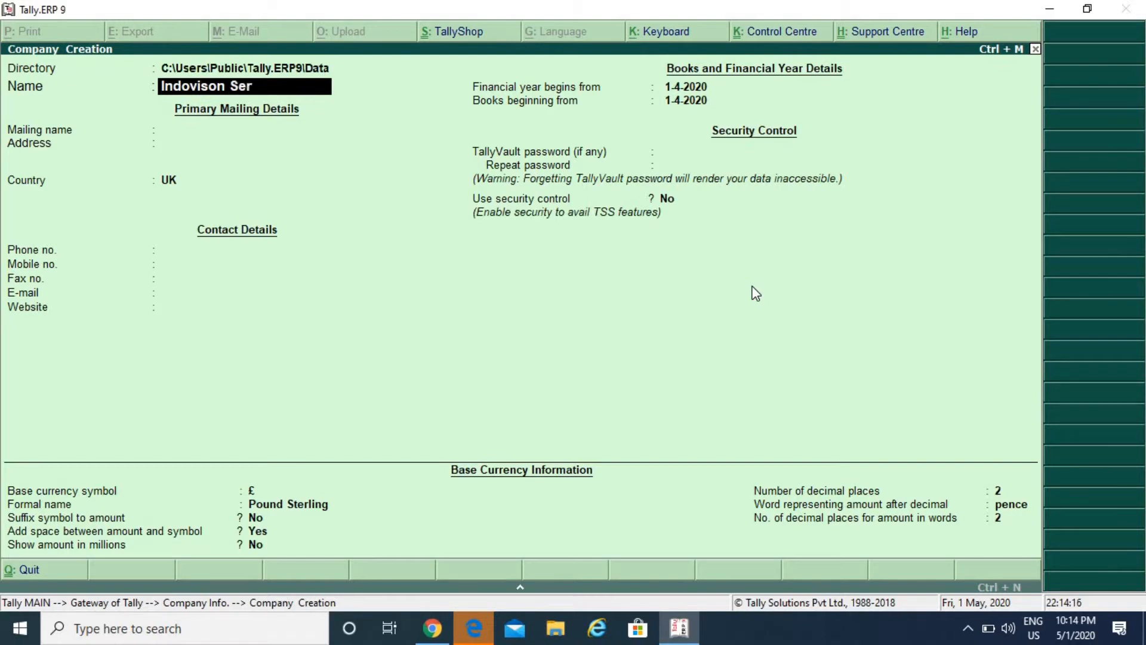
{"action": "type", "text": "vieces"}
{"action": "key", "text": "BackSpace"}
{"action": "key", "text": "BackSpace"}
{"action": "key", "text": "BackSpace"}
{"action": "key", "text": "BackSpace"}
{"action": "type", "text": "ces"}
{"action": "key", "text": "Return"}
{"action": "key", "text": "Return"}
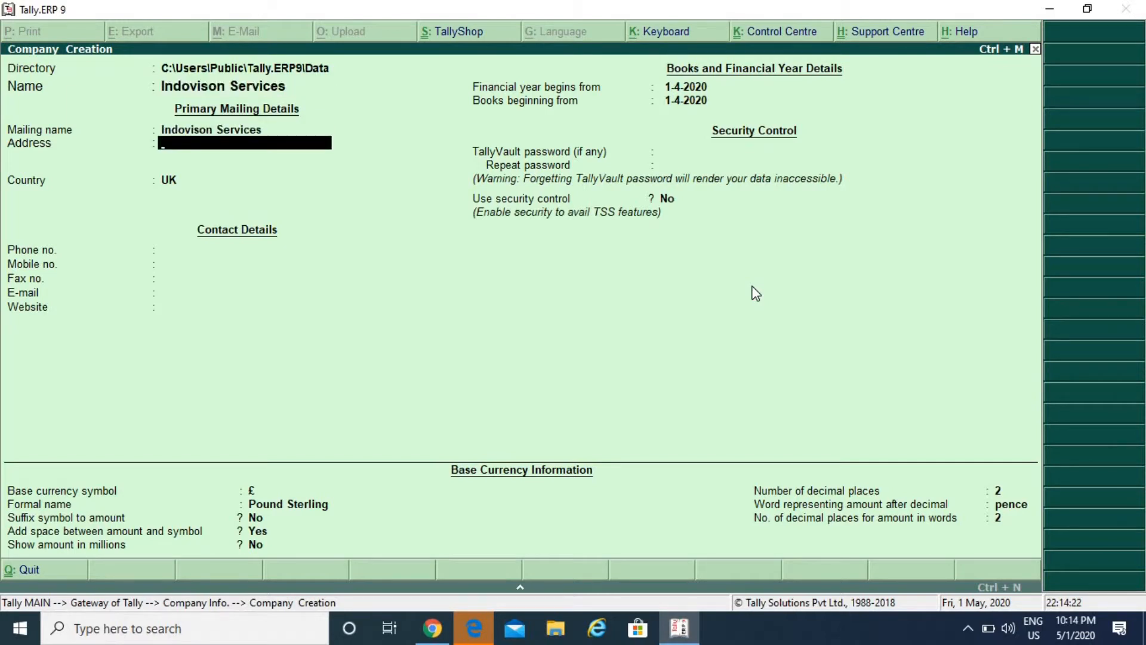
Leave the address blank, set the company's country to India and state to Uttar Pradesh, and enter the postal pincode
{"action": "key", "text": "Return"}
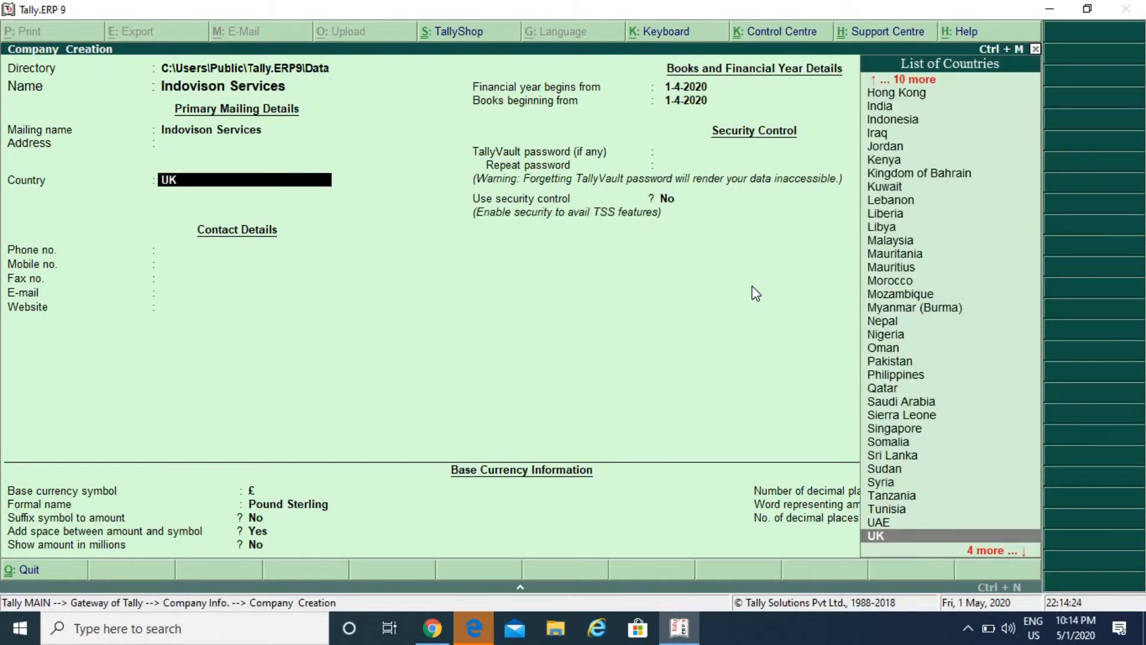
{"action": "type", "text": "Ind"}
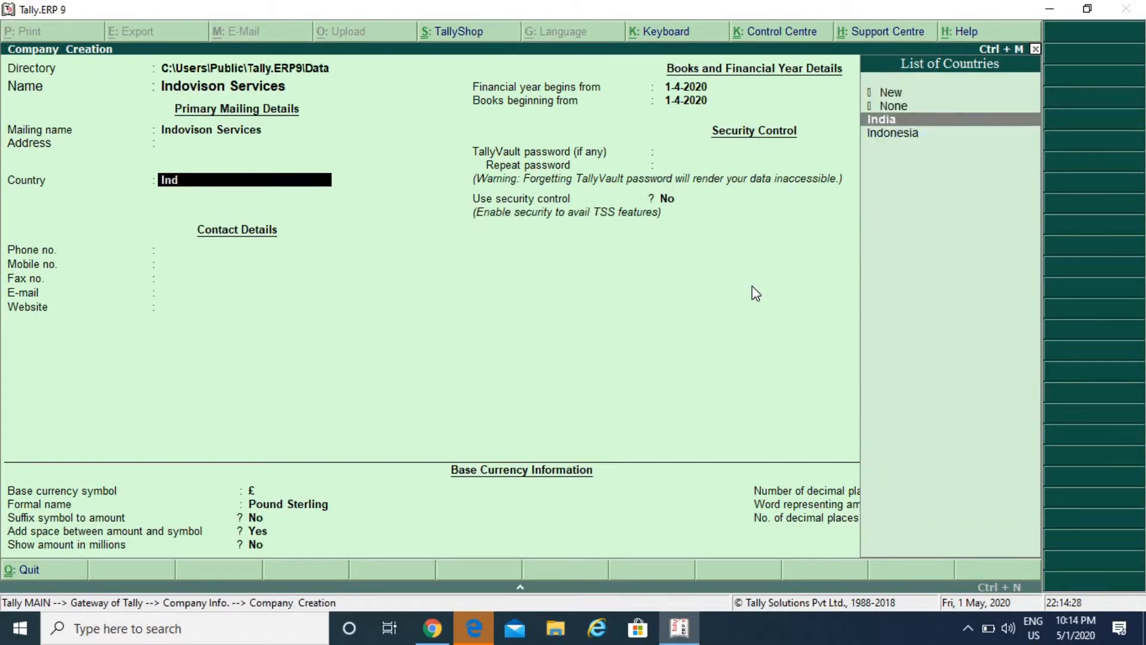
{"action": "key", "text": "Return"}
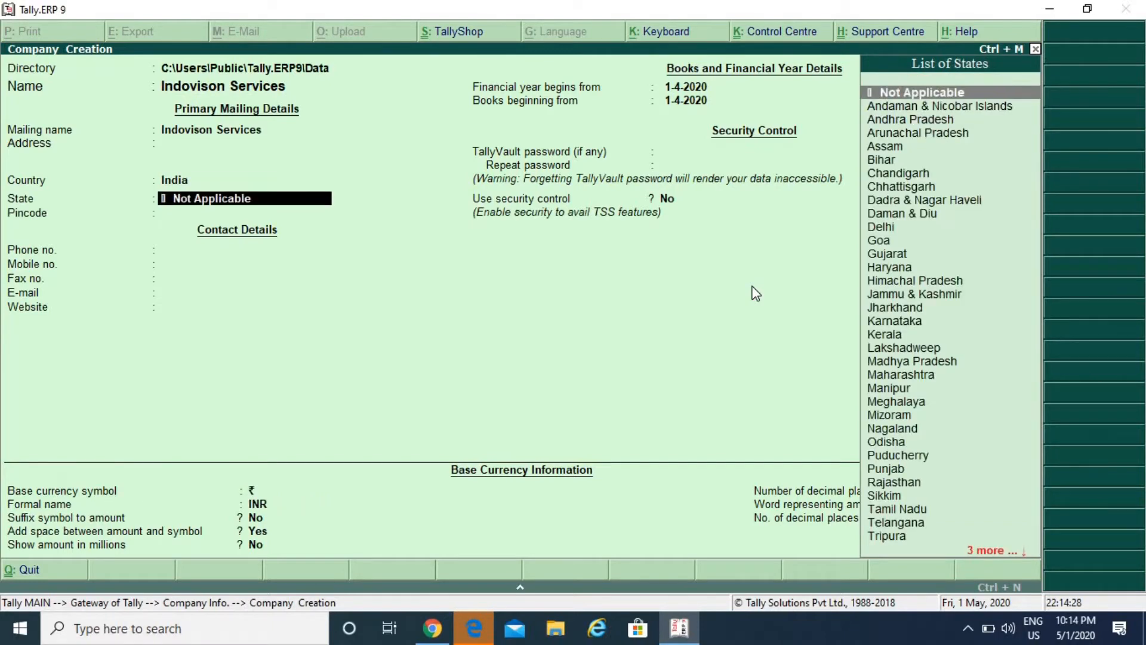
{"action": "type", "text": "U"}
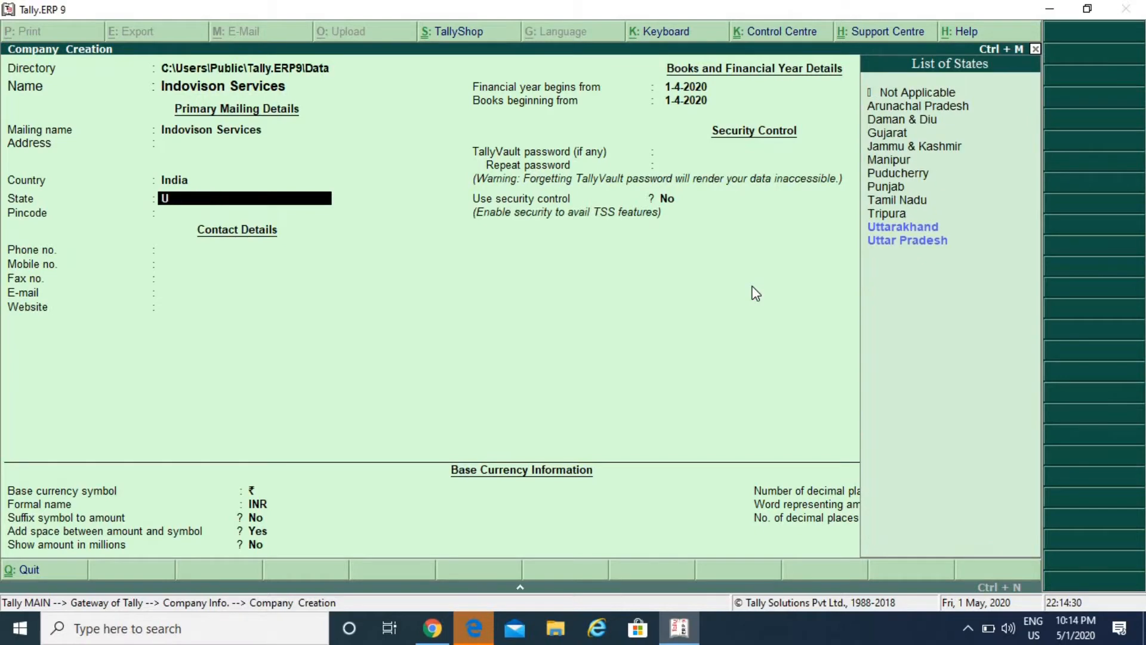
{"action": "key", "text": "Down"}
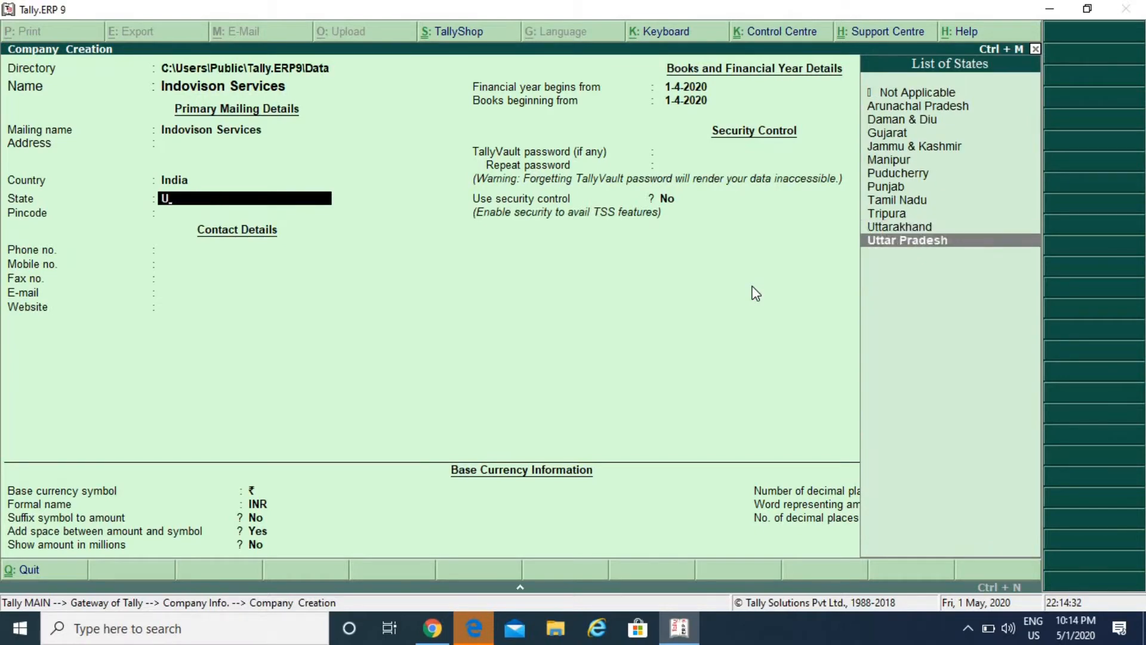
{"action": "key", "text": "Return"}
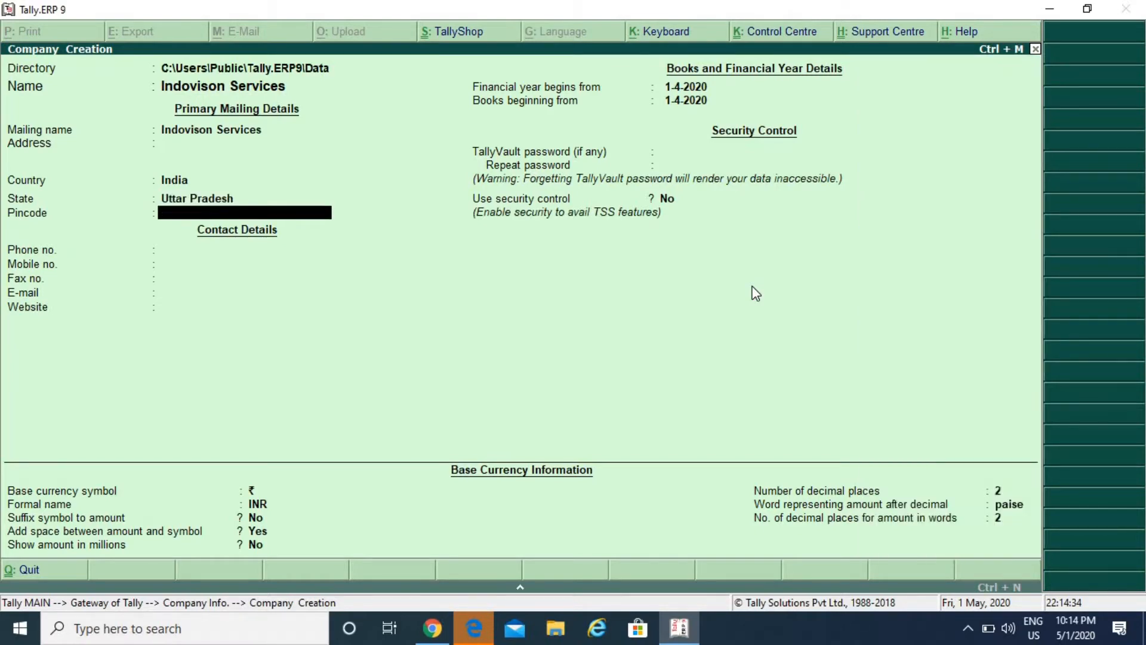
{"action": "type", "text": "2211003"}
{"action": "key", "text": "Return"}
{"action": "key", "text": "Return"}
{"action": "key", "text": "Return"}
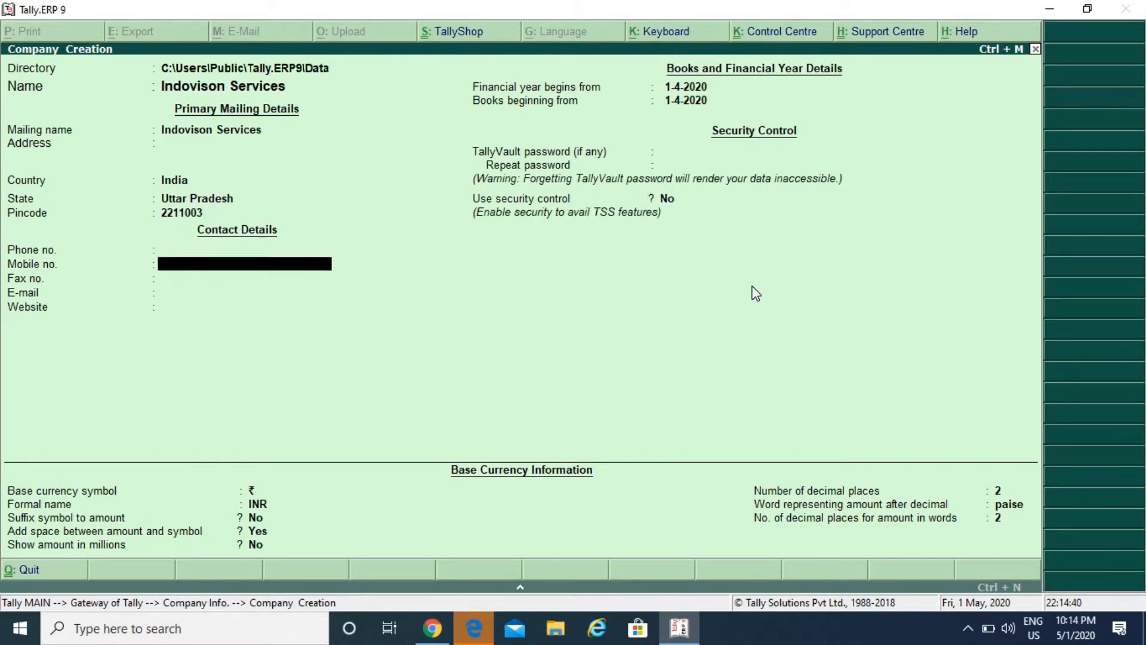
Keep the remaining contact, financial year, security and base currency fields at their defaults and save the company
{"action": "key", "text": "Return"}
{"action": "key", "text": "Return"}
{"action": "key", "text": "Return"}
{"action": "key", "text": "Return"}
{"action": "key", "text": "Return"}
{"action": "key", "text": "Return"}
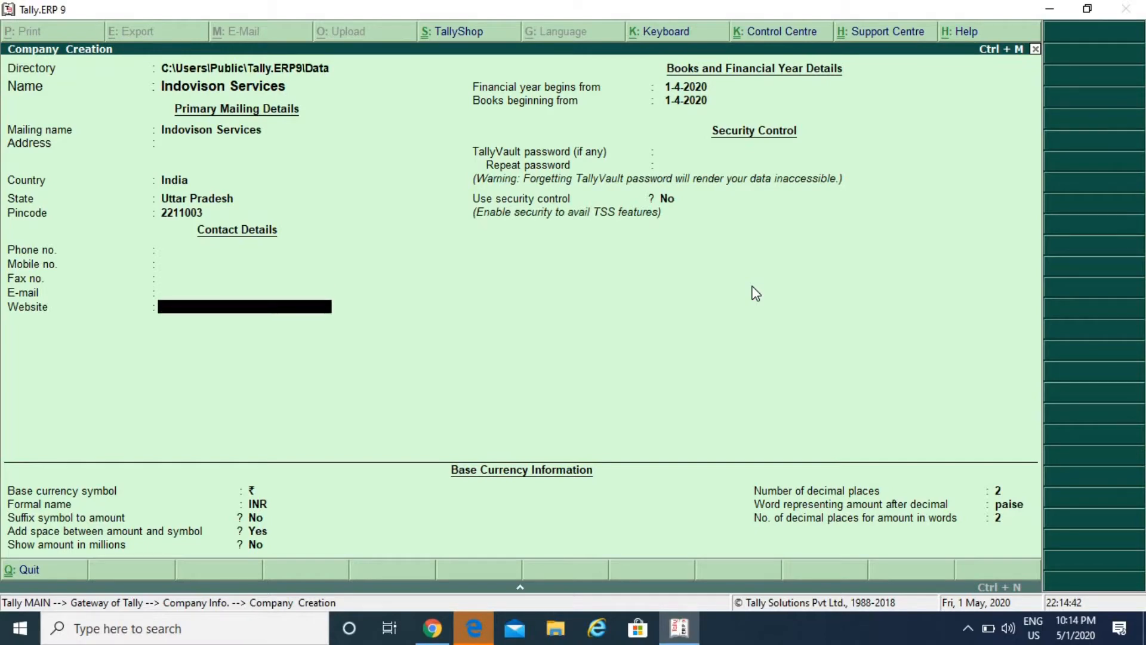
{"action": "key", "text": "Return"}
{"action": "key", "text": "Return"}
{"action": "key", "text": "Return"}
{"action": "key", "text": "Return"}
{"action": "key", "text": "Return"}
{"action": "key", "text": "Return"}
{"action": "key", "text": "Return"}
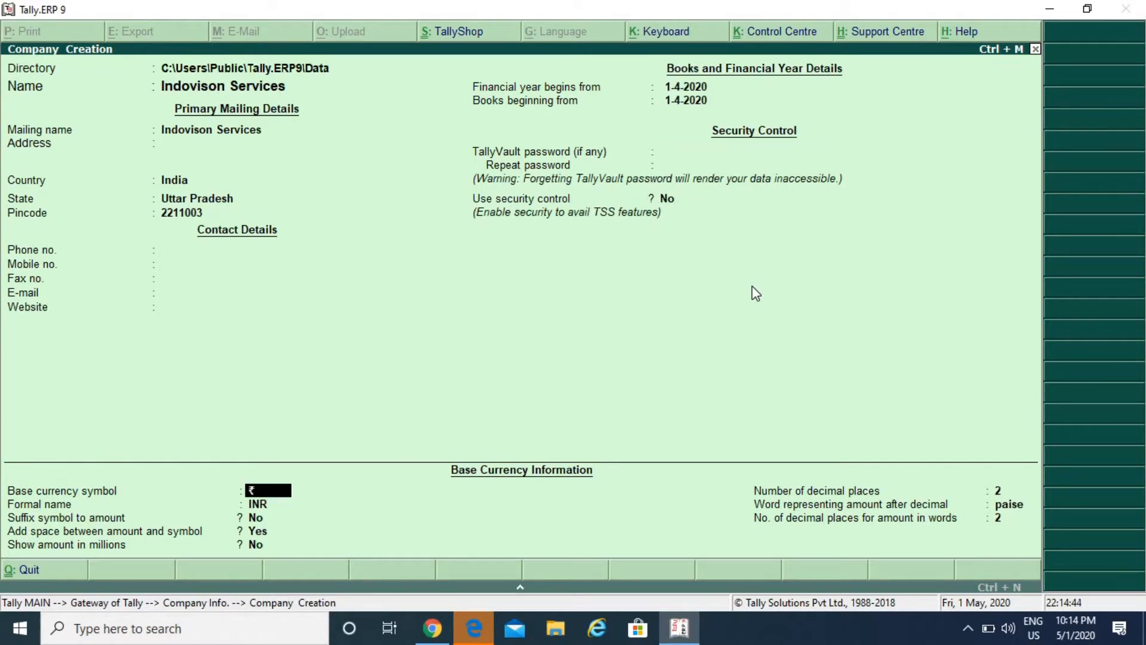
{"action": "key", "text": "Return"}
{"action": "key", "text": "Return"}
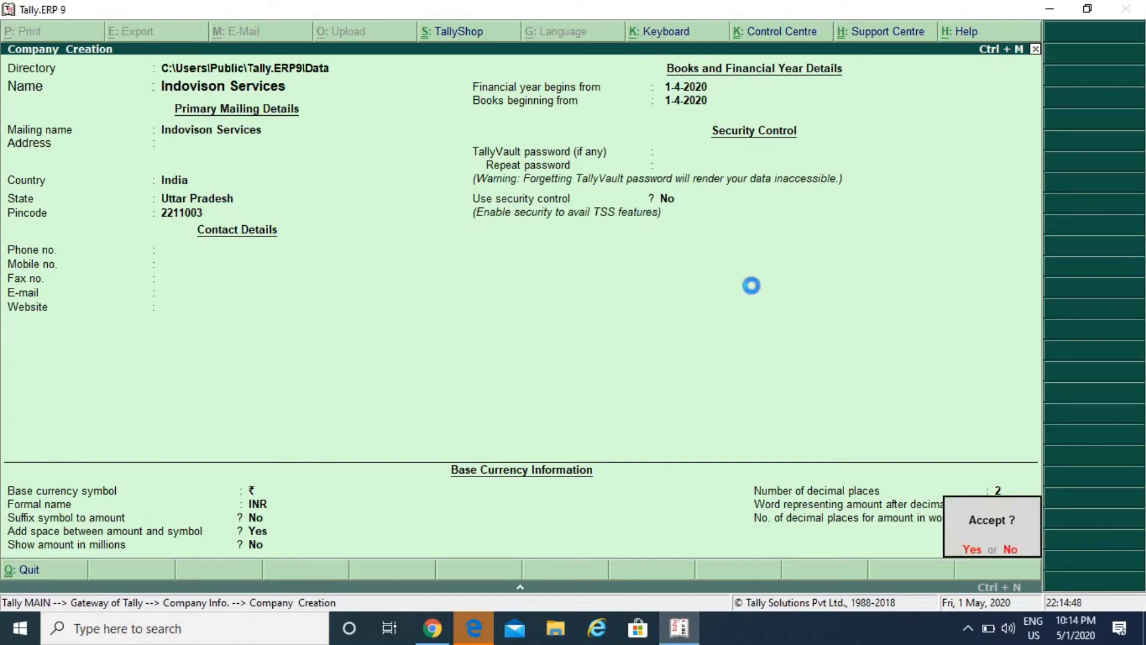
{"action": "key", "text": "Return"}
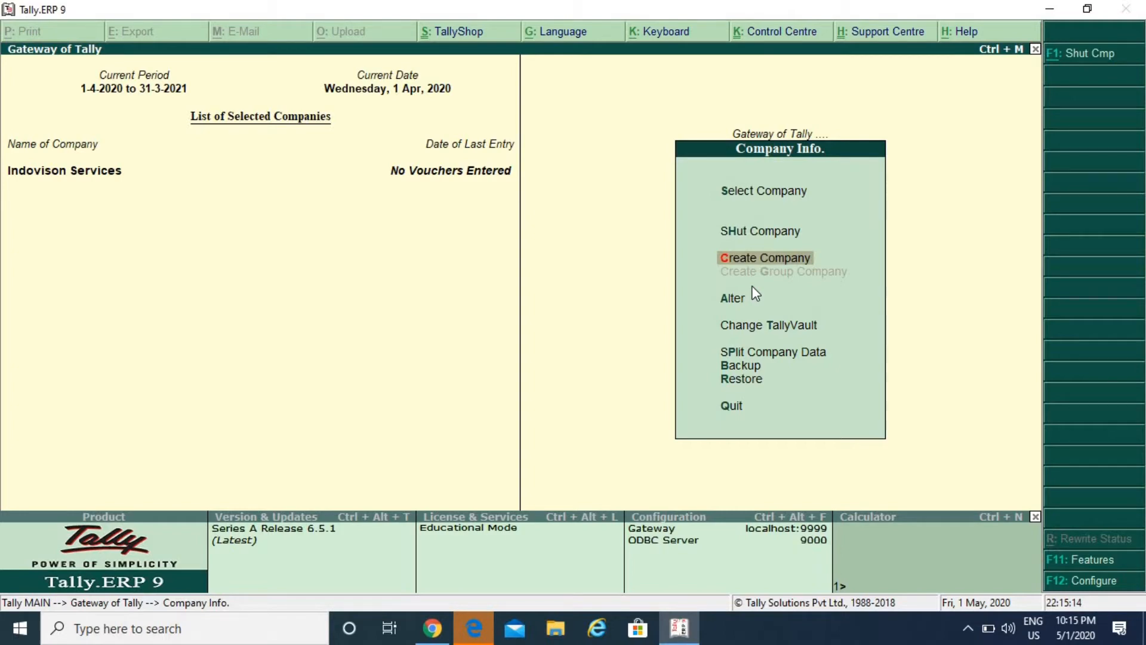
Start creating a single ledger in the company's accounts masters and name it Mukesh Pvt Ltd
{"action": "key", "text": "Escape"}
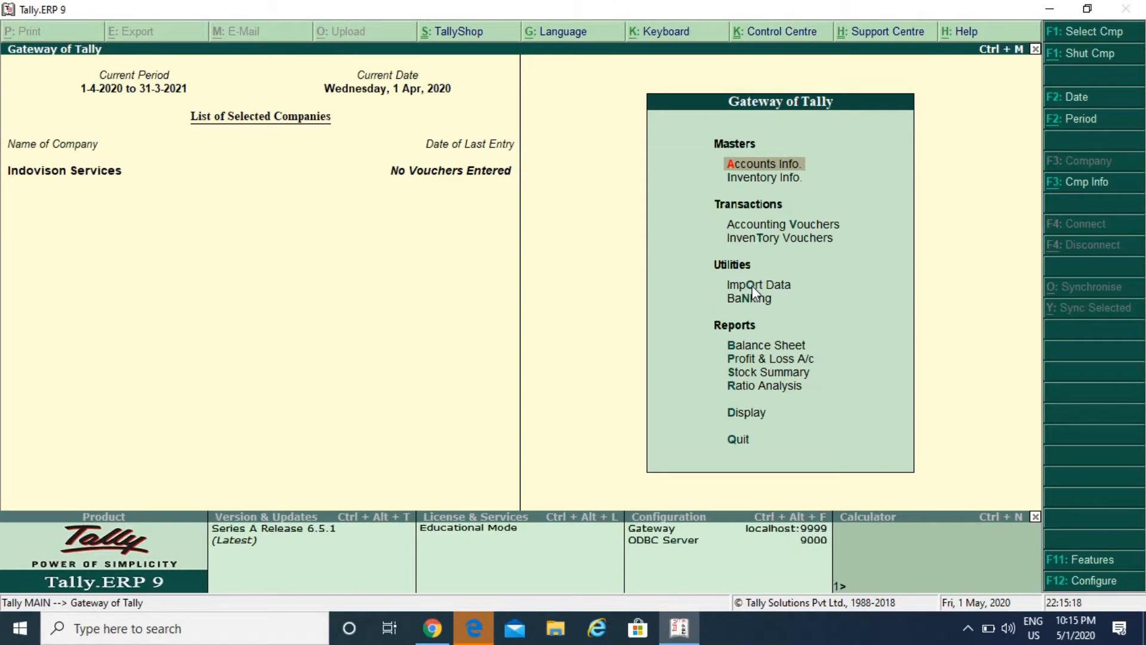
{"action": "key", "text": "Return"}
{"action": "key", "text": "Down"}
{"action": "key", "text": "Return"}
{"action": "key", "text": "Return"}
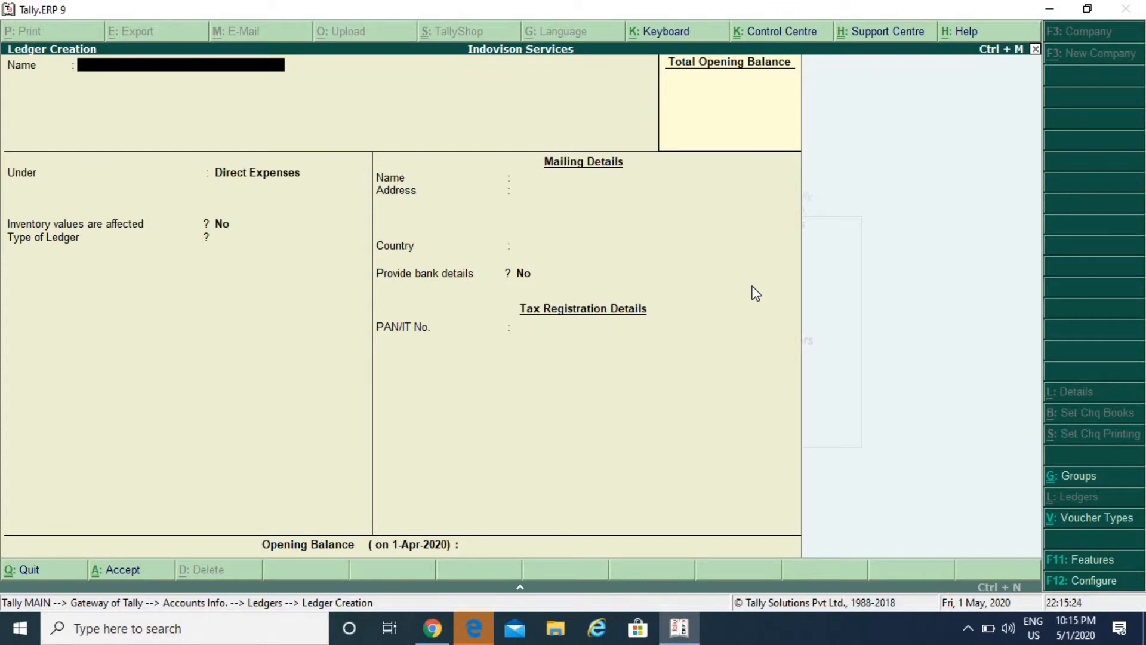
{"action": "type", "text": "Mukesh Pvt Lts"}
{"action": "key", "text": "BackSpace"}
{"action": "type", "text": "d"}
{"action": "key", "text": "Return"}
{"action": "key", "text": "Return"}
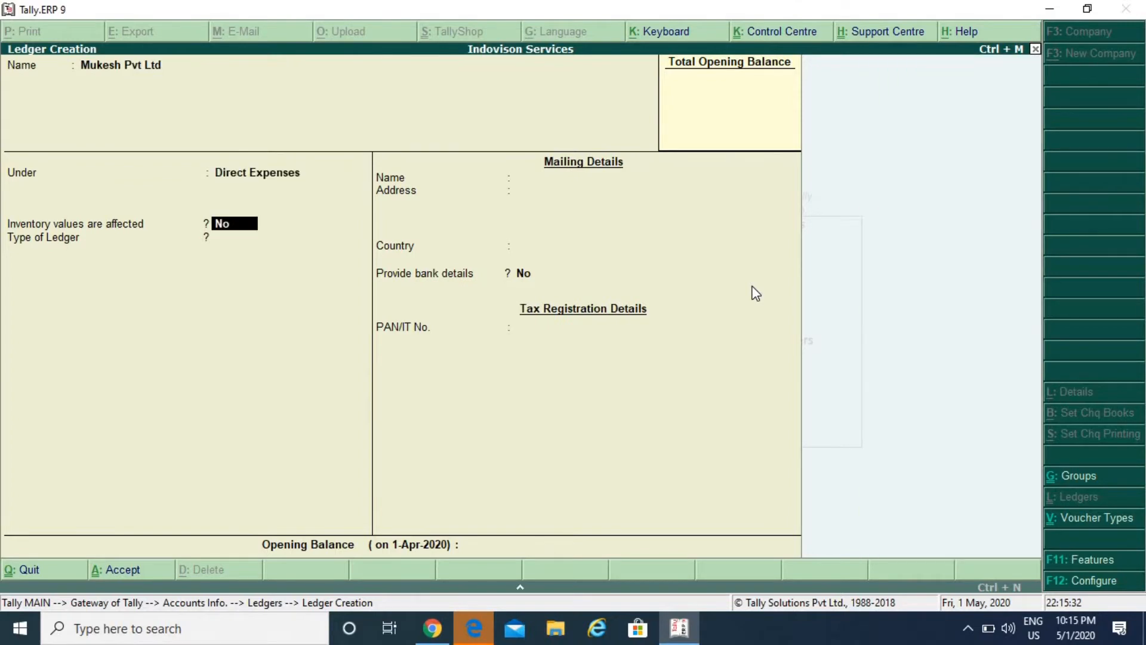
Place the Mukesh Pvt Ltd ledger under Sundry Creditors and save it with the default balance and mailing details
{"action": "key", "text": "BackSpace"}
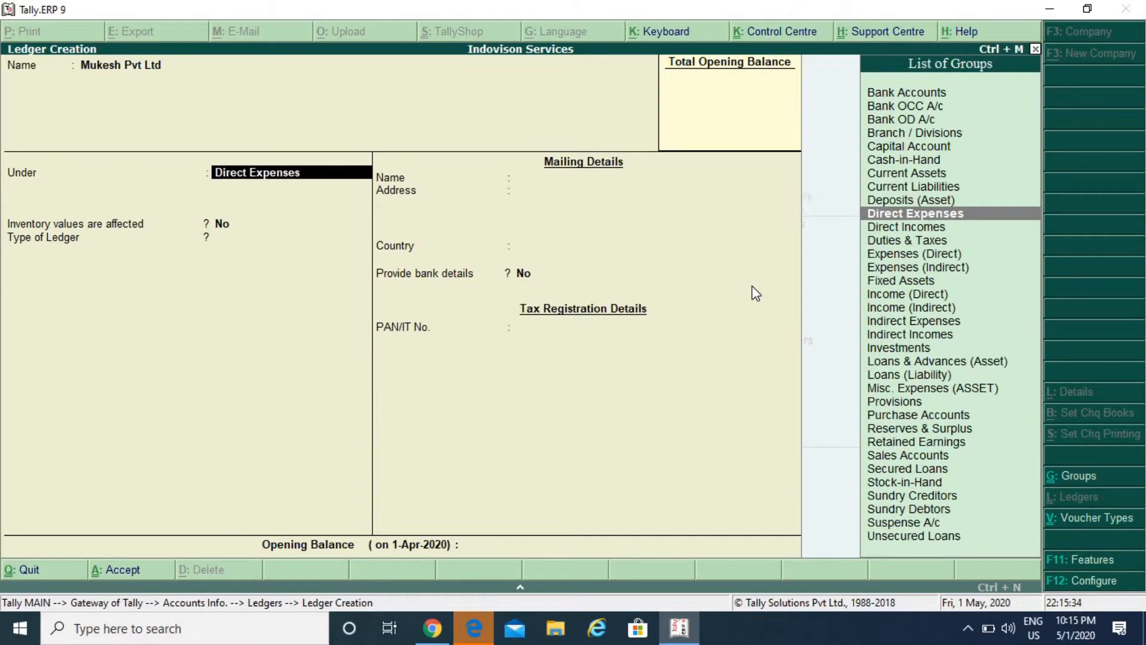
{"action": "type", "text": "Cre"}
{"action": "key", "text": "Return"}
{"action": "key", "text": "Return"}
{"action": "key", "text": "Return"}
{"action": "key", "text": "Return"}
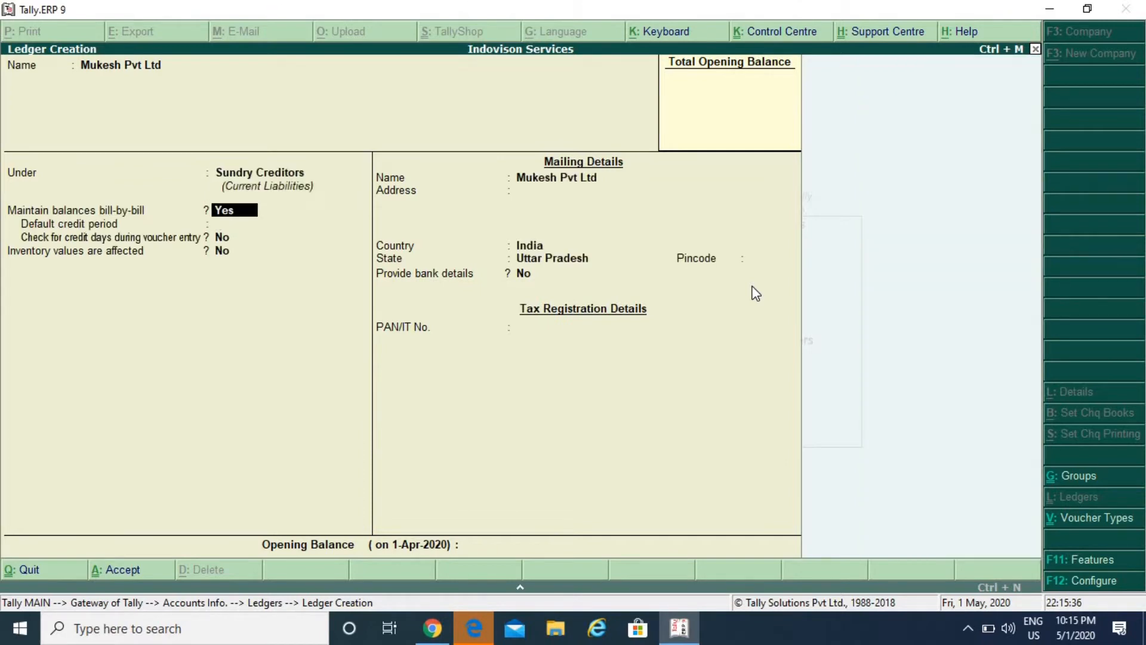
{"action": "key", "text": "Return"}
{"action": "key", "text": "Return"}
{"action": "key", "text": "Return"}
{"action": "key", "text": "Return"}
{"action": "key", "text": "Return"}
{"action": "key", "text": "Return"}
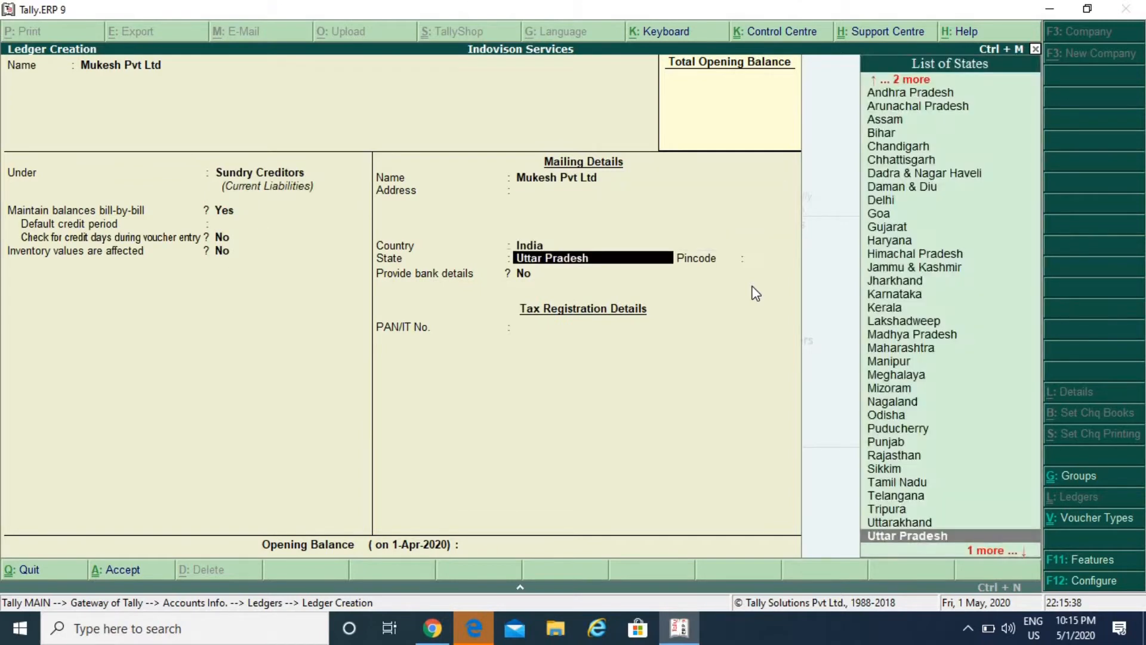
{"action": "key", "text": "Return"}
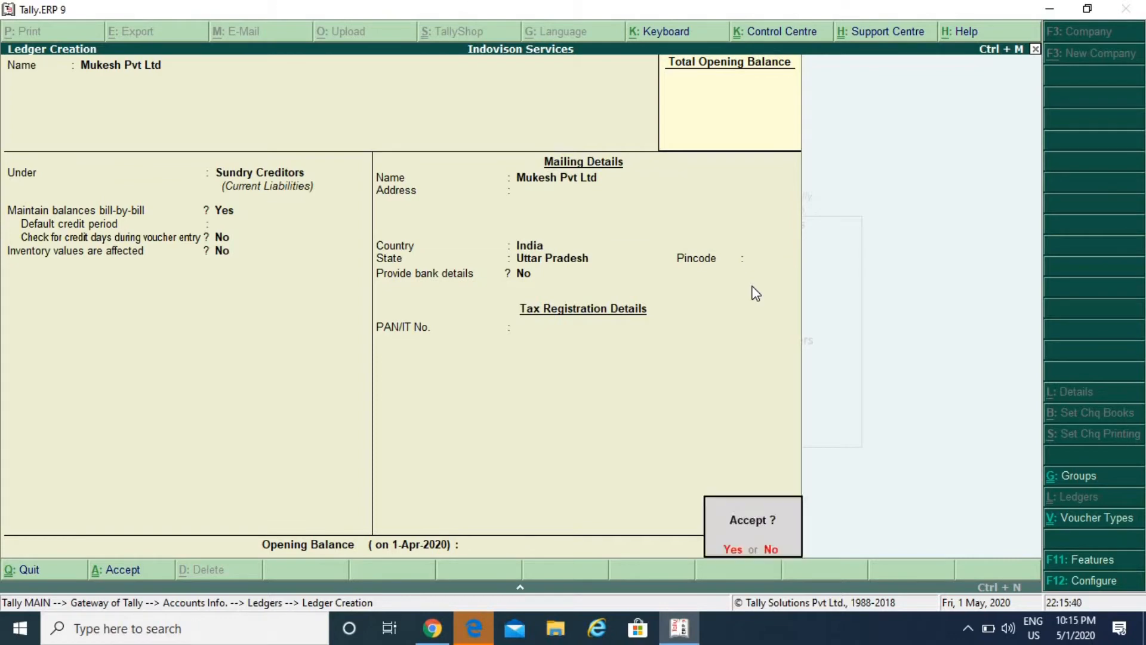
{"action": "key", "text": "Return"}
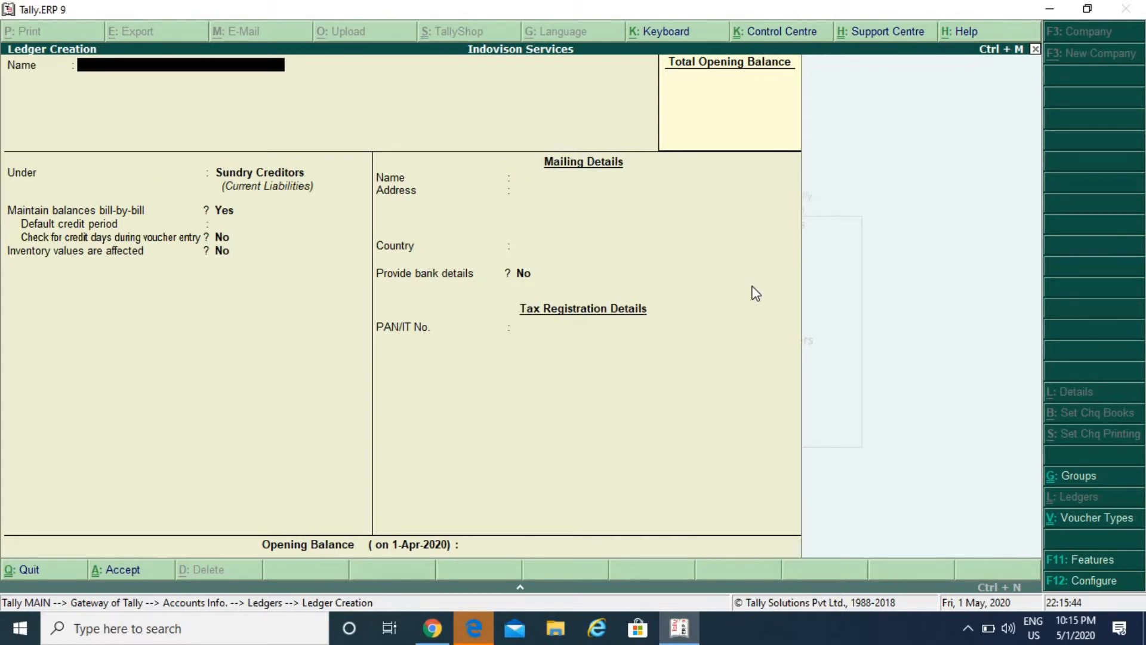
Create a ledger named Purchase under Purchase Accounts with no opening balance and save it
{"action": "type", "text": "Purchase"}
{"action": "key", "text": "Return"}
{"action": "type", "text": "Pu"}
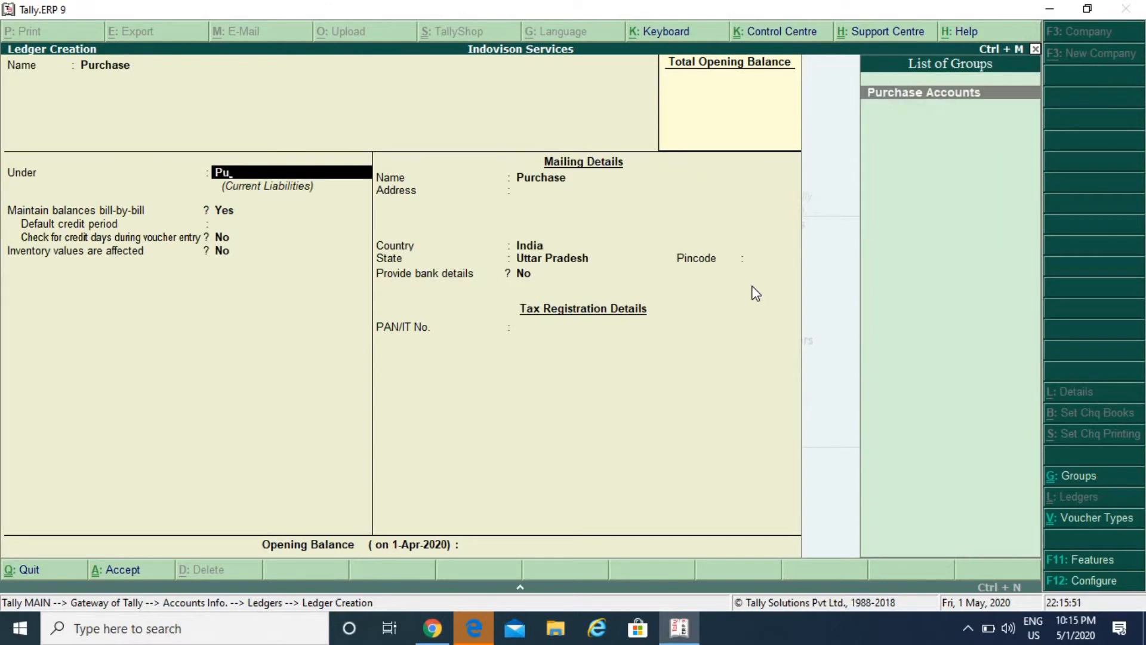
{"action": "key", "text": "Return"}
{"action": "key", "text": "Return"}
{"action": "key", "text": "Return"}
{"action": "key", "text": "Return"}
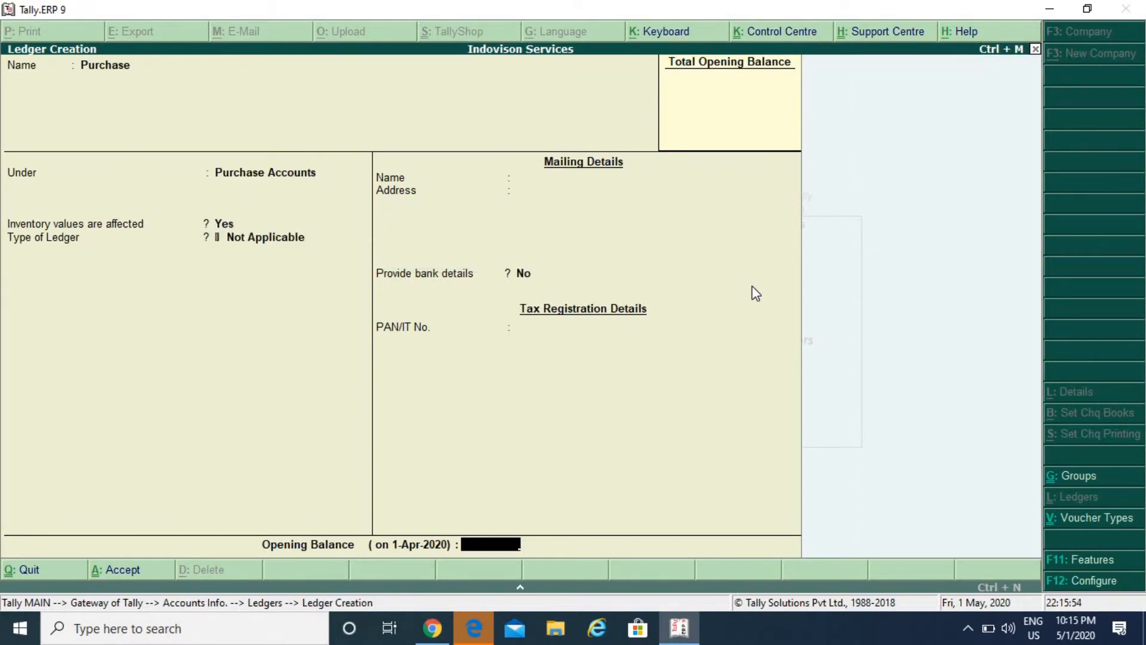
{"action": "key", "text": "Return"}
{"action": "left_click", "coordinate": [752, 289]}
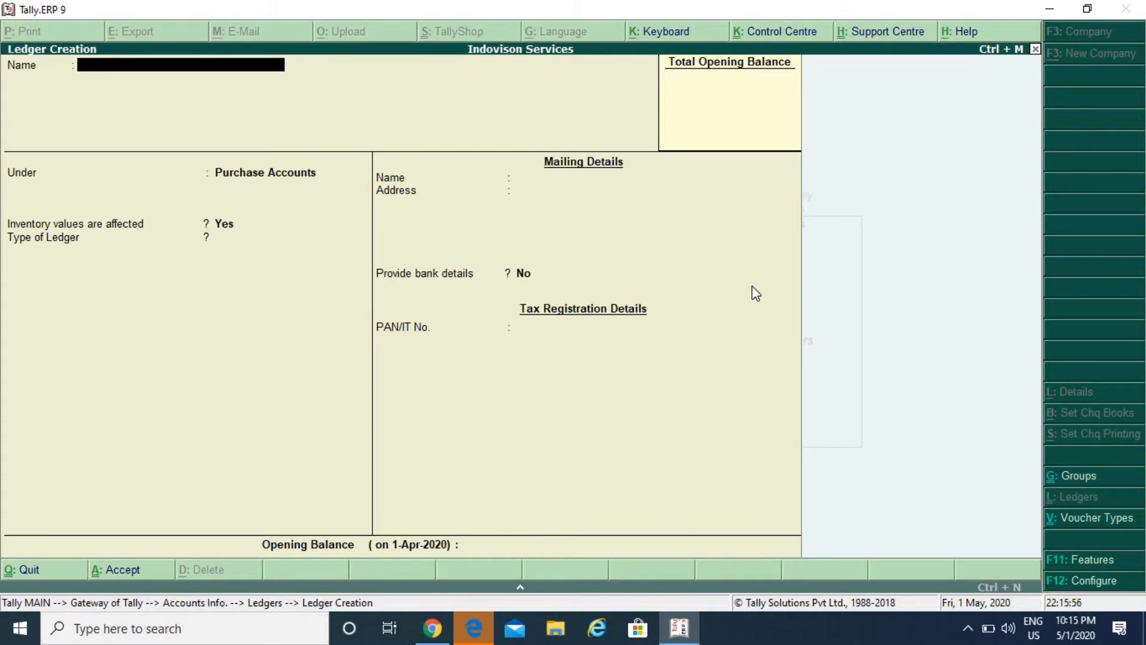
Create a ledger named Packing Charge under Direct Expenses, save it, and return to the Gateway of Tally
{"action": "type", "text": "Packing Charge"}
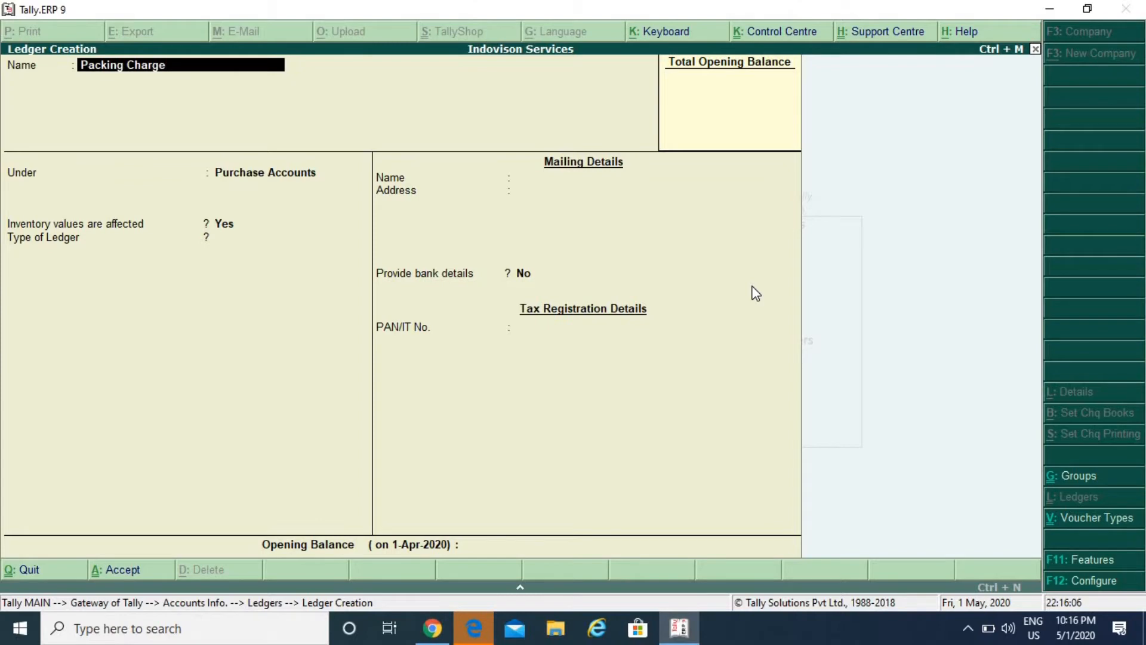
{"action": "key", "text": "Return"}
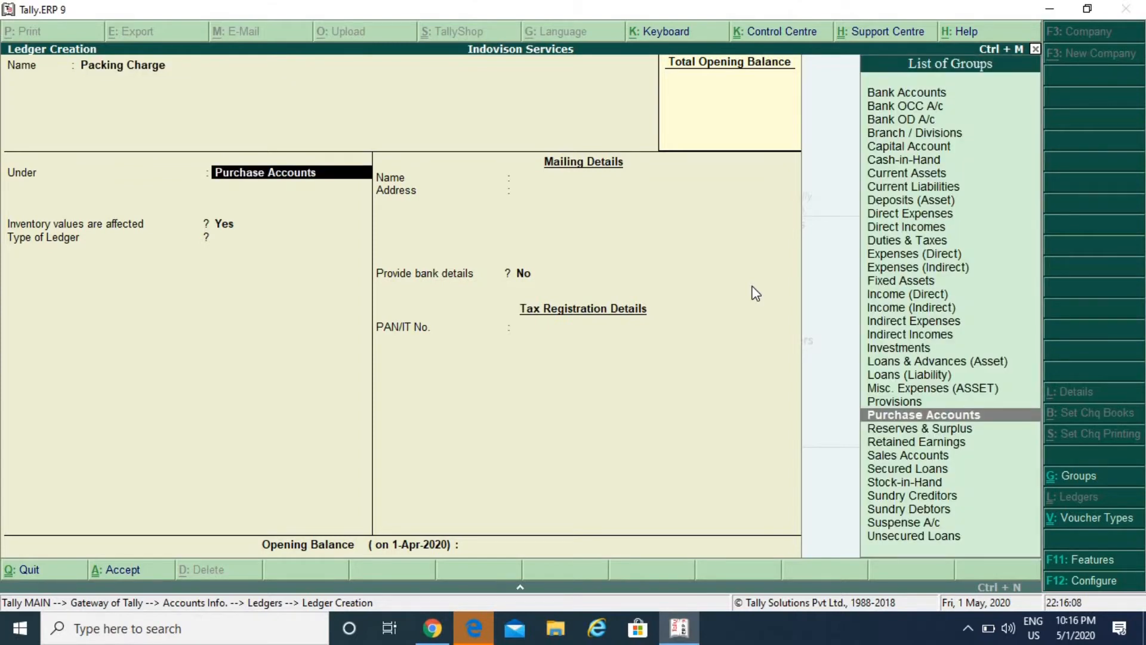
{"action": "type", "text": "Dir"}
{"action": "key", "text": "Return"}
{"action": "key", "text": "Return"}
{"action": "key", "text": "Return"}
{"action": "key", "text": "Return"}
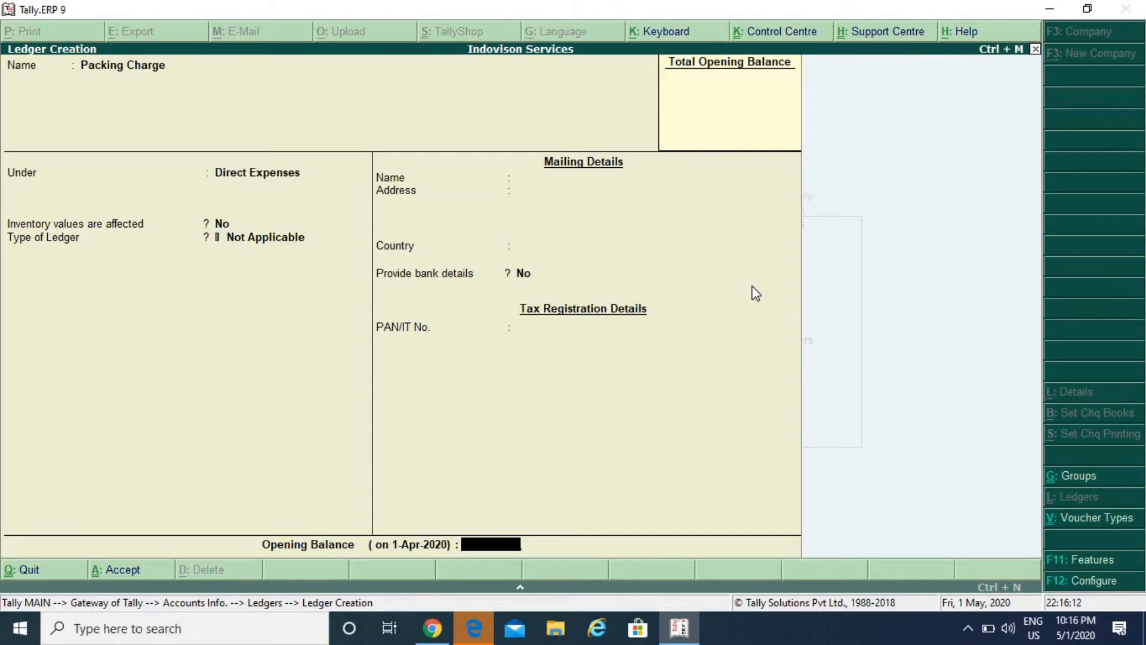
{"action": "key", "text": "Return"}
{"action": "key", "text": "Return"}
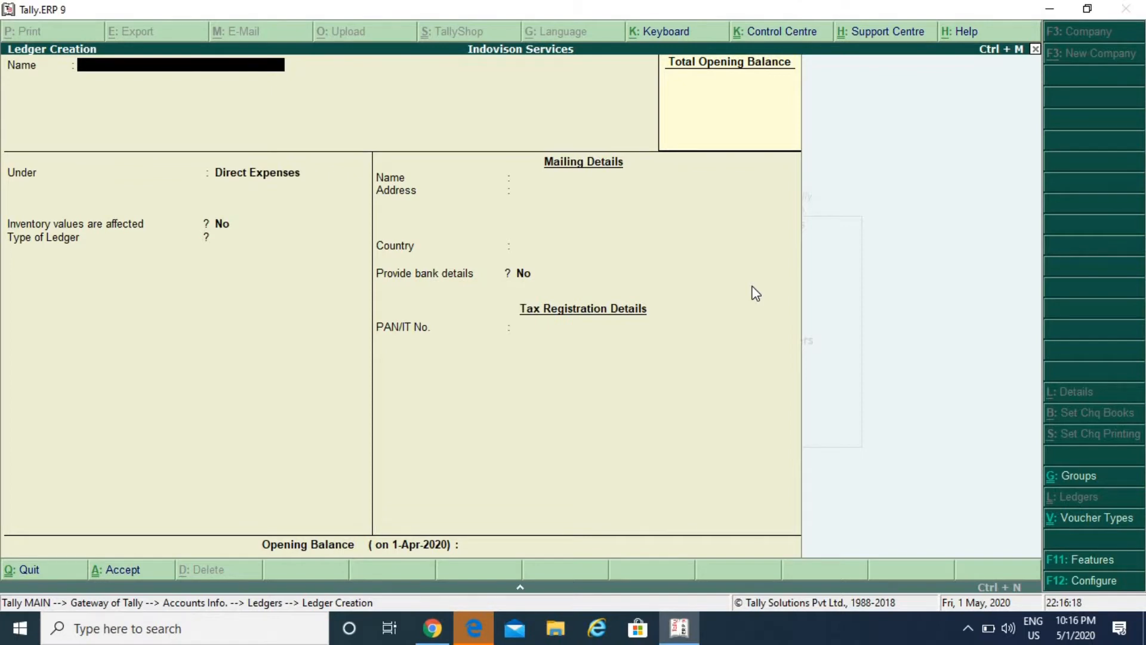
{"action": "key", "text": "Escape"}
{"action": "key", "text": "y"}
{"action": "key", "text": "Escape"}
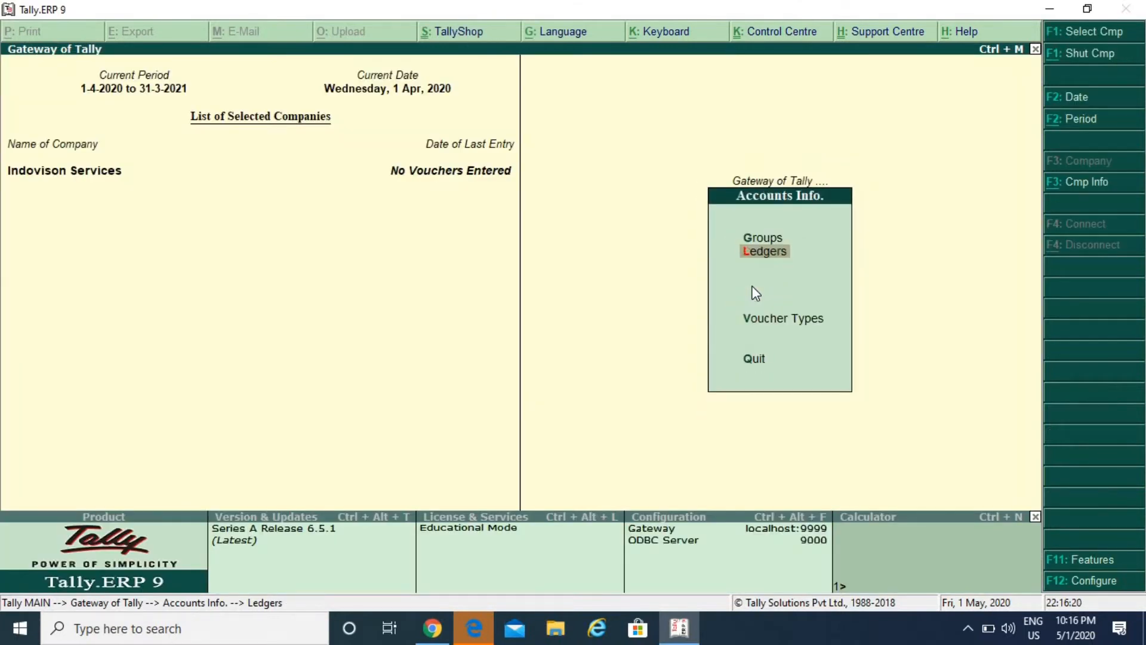
{"action": "key", "text": "Escape"}
Create a single stock group named Laptop under Primary without adding item quantities, save it, and return to the inventory masters
{"action": "key", "text": "Down"}
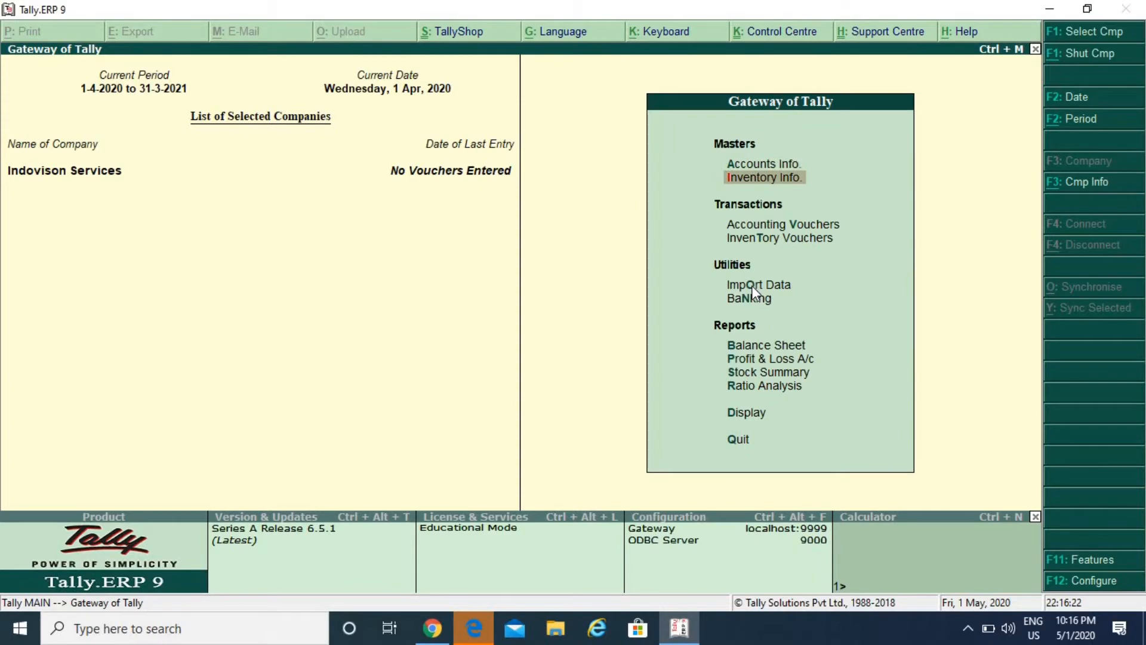
{"action": "key", "text": "Return"}
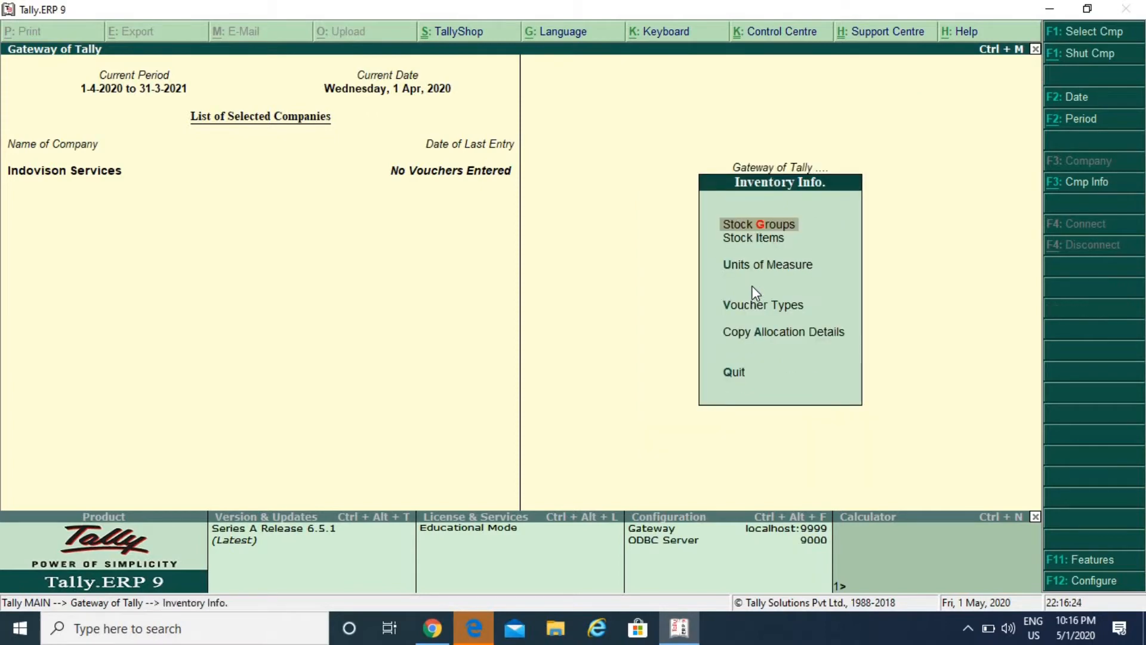
{"action": "key", "text": "Return"}
{"action": "key", "text": "Return"}
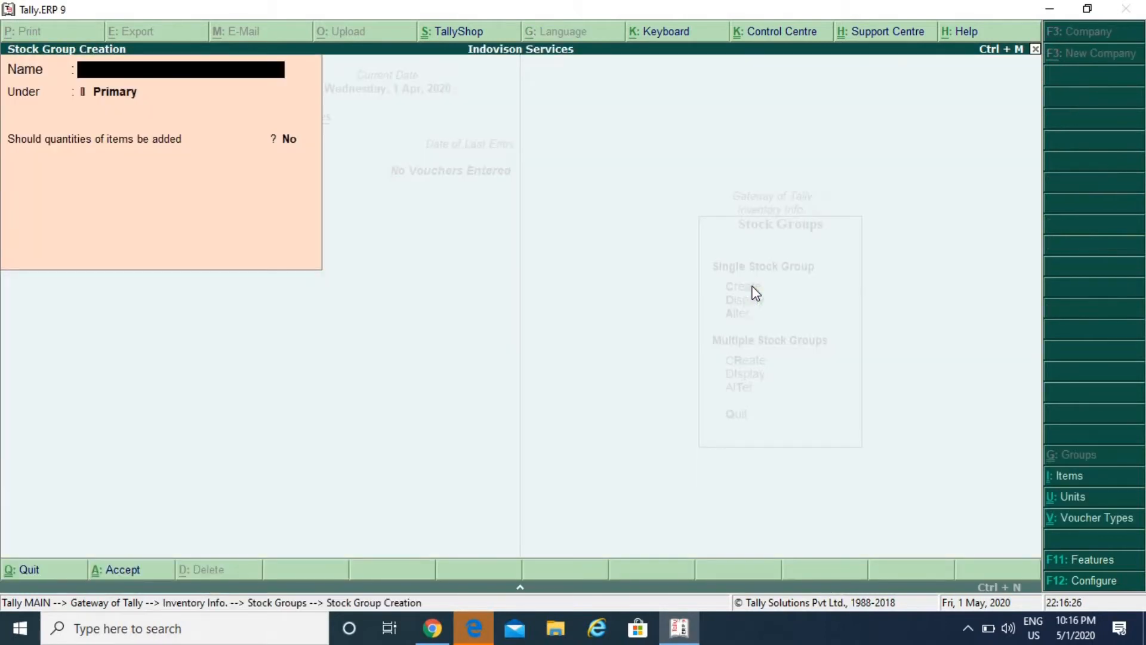
{"action": "type", "text": "Laptop"}
{"action": "key", "text": "Return"}
{"action": "key", "text": "Return"}
{"action": "key", "text": "Return"}
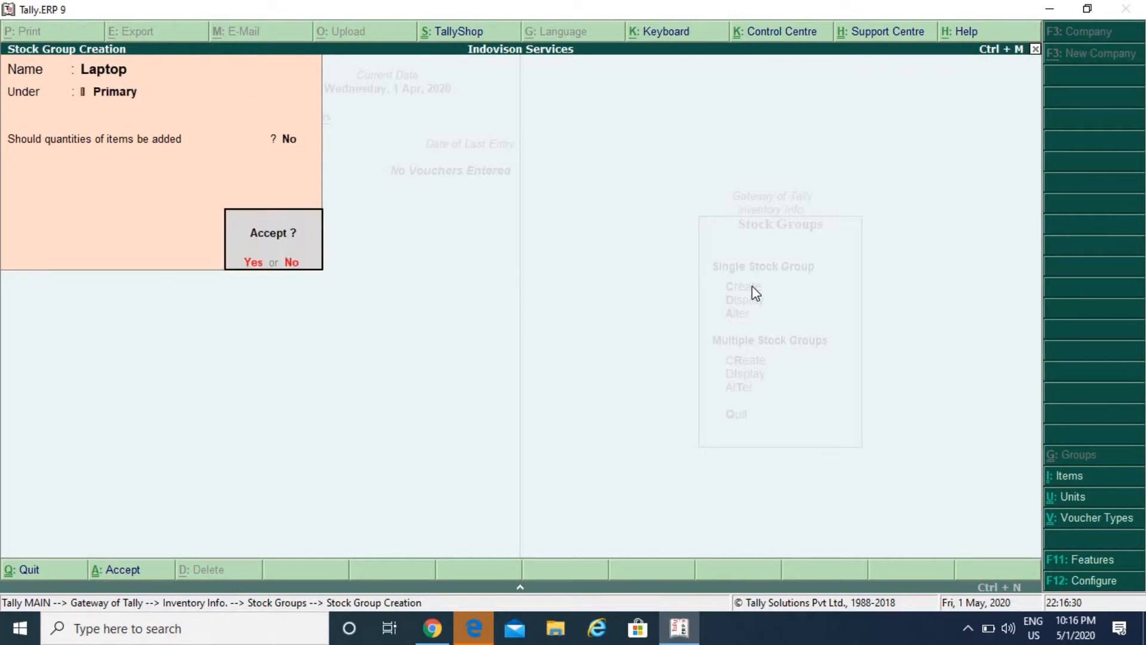
{"action": "key", "text": "Return"}
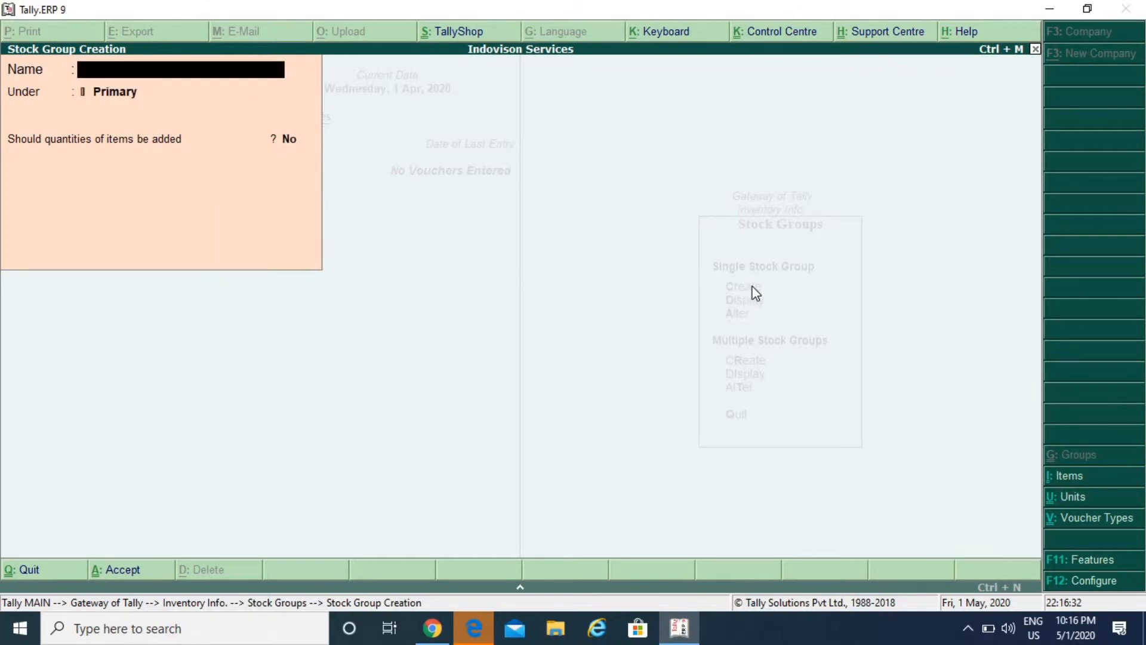
{"action": "key", "text": "Escape"}
{"action": "key", "text": "Escape"}
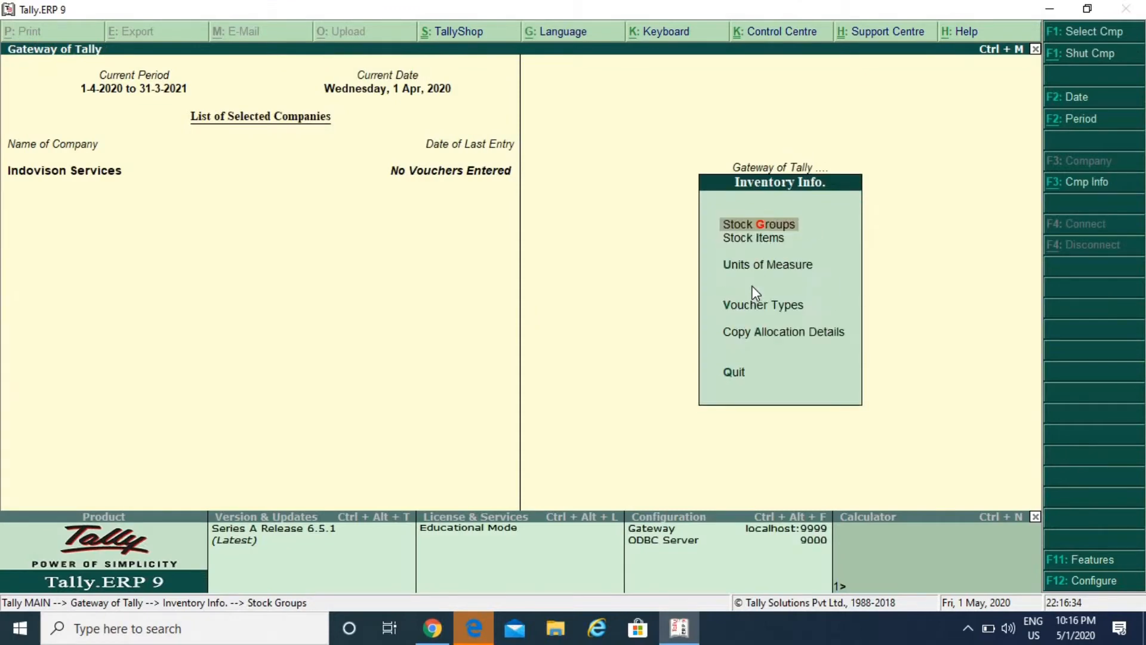
Create a simple unit of measure with symbol Nos, formal name Number and 0 decimal places, and save it
{"action": "key", "text": "Down"}
{"action": "key", "text": "Down"}
{"action": "key", "text": "Return"}
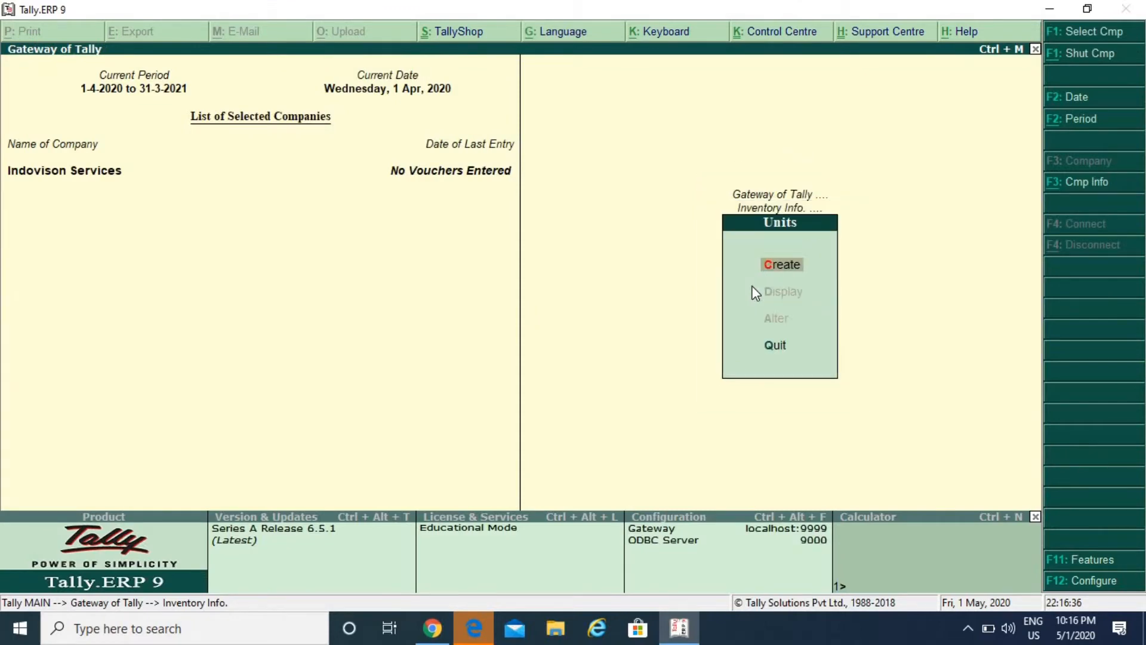
{"action": "key", "text": "Return"}
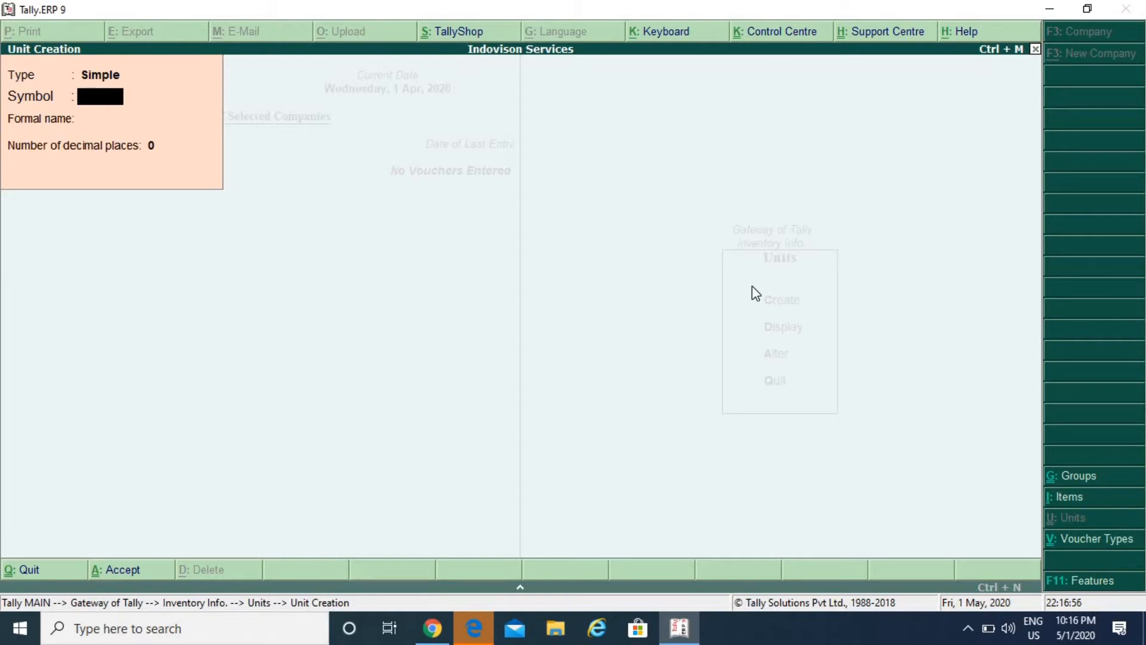
{"action": "type", "text": "Nos"}
{"action": "key", "text": "Return"}
{"action": "type", "text": "Numbe"}
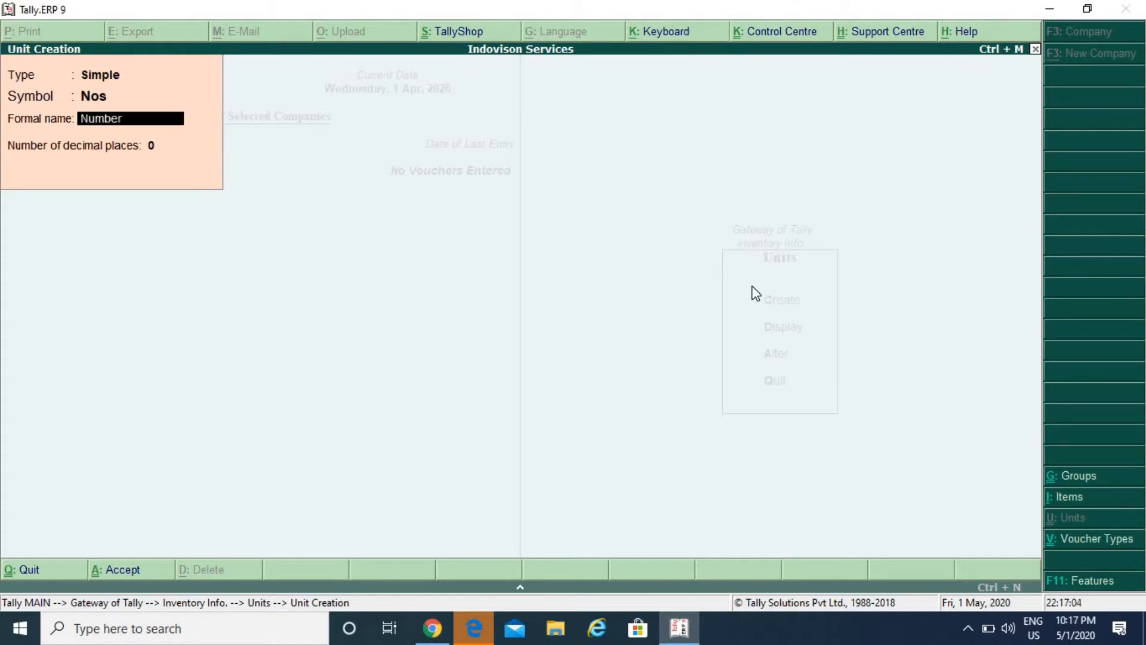
{"action": "type", "text": "r"}
{"action": "key", "text": "Return"}
{"action": "key", "text": "Return"}
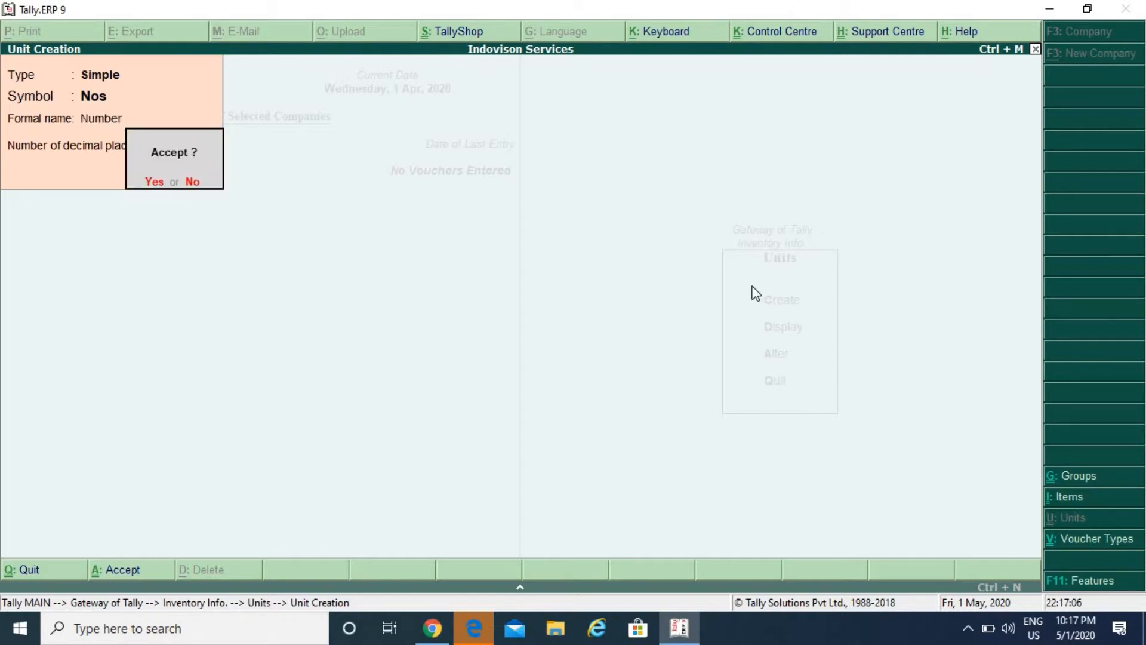
{"action": "key", "text": "Return"}
{"action": "key", "text": "Escape"}
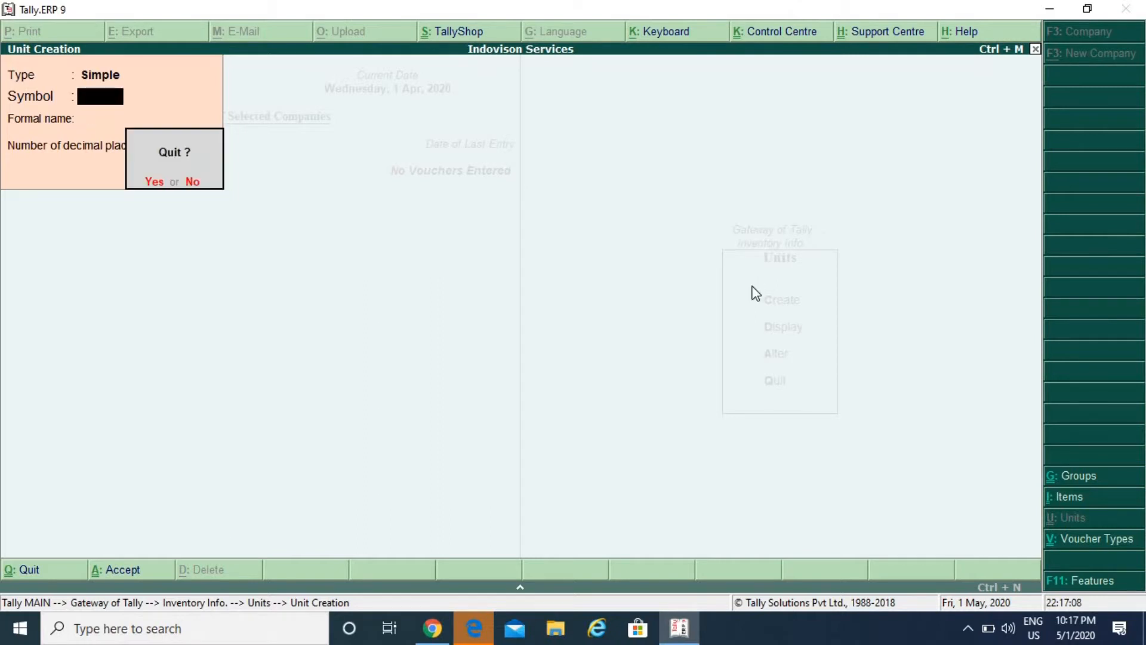
{"action": "key", "text": "Return"}
{"action": "key", "text": "Escape"}
Start creating a single stock item named Hp Laptop under the Laptop group, measured in Nos
{"action": "key", "text": "Down"}
{"action": "key", "text": "Up"}
{"action": "key", "text": "Up"}
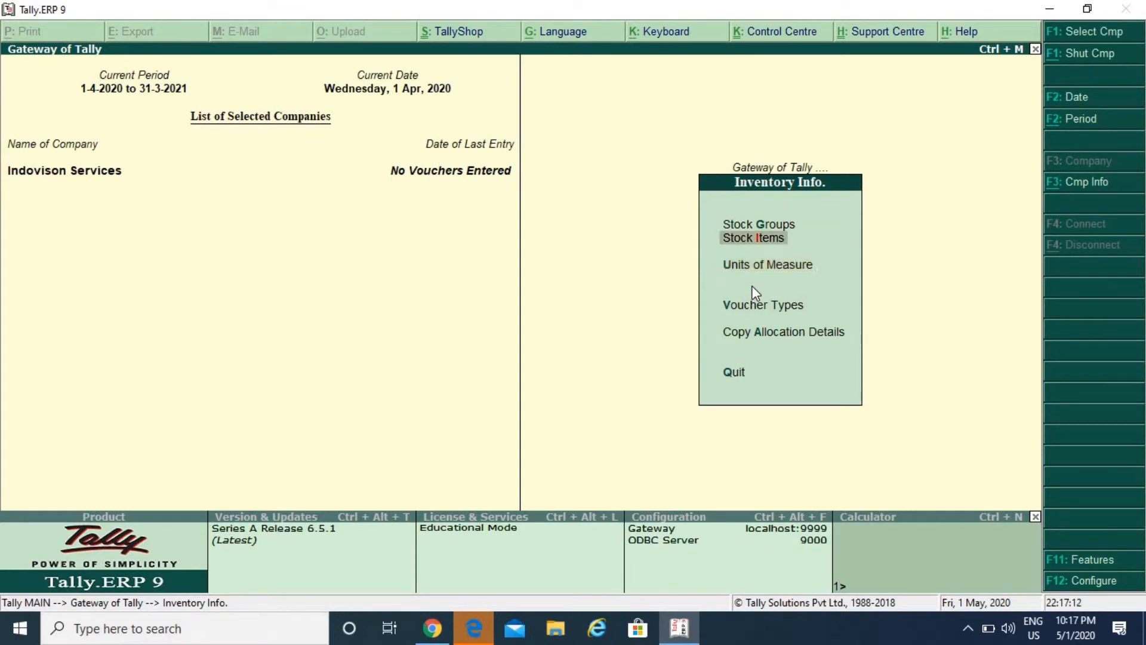
{"action": "key", "text": "Return"}
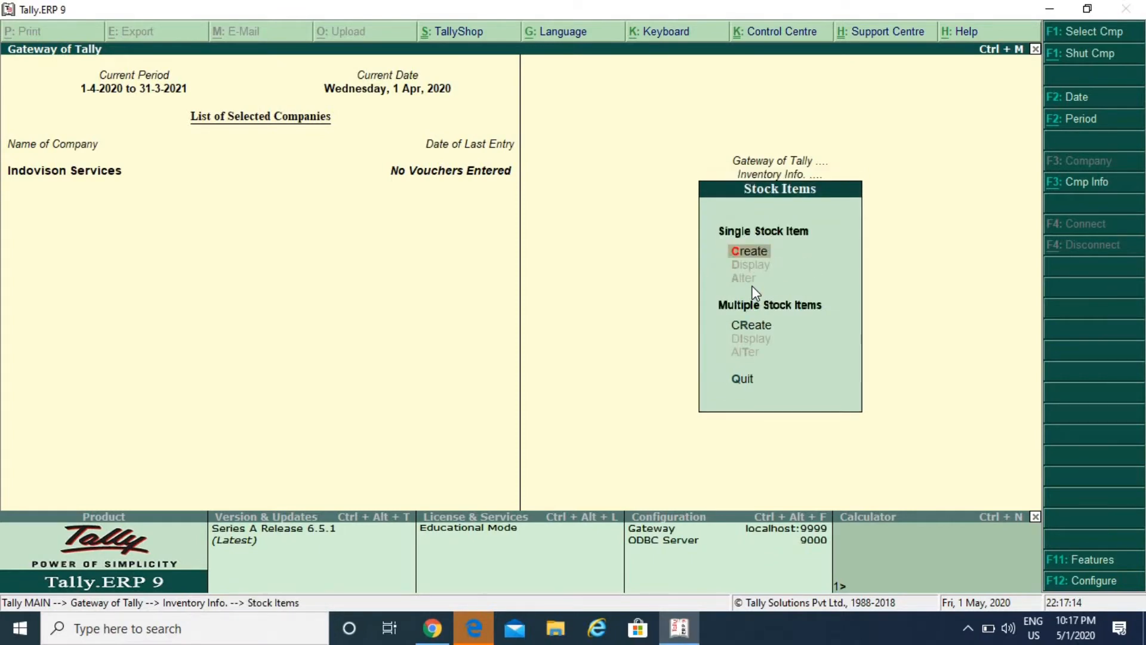
{"action": "key", "text": "Return"}
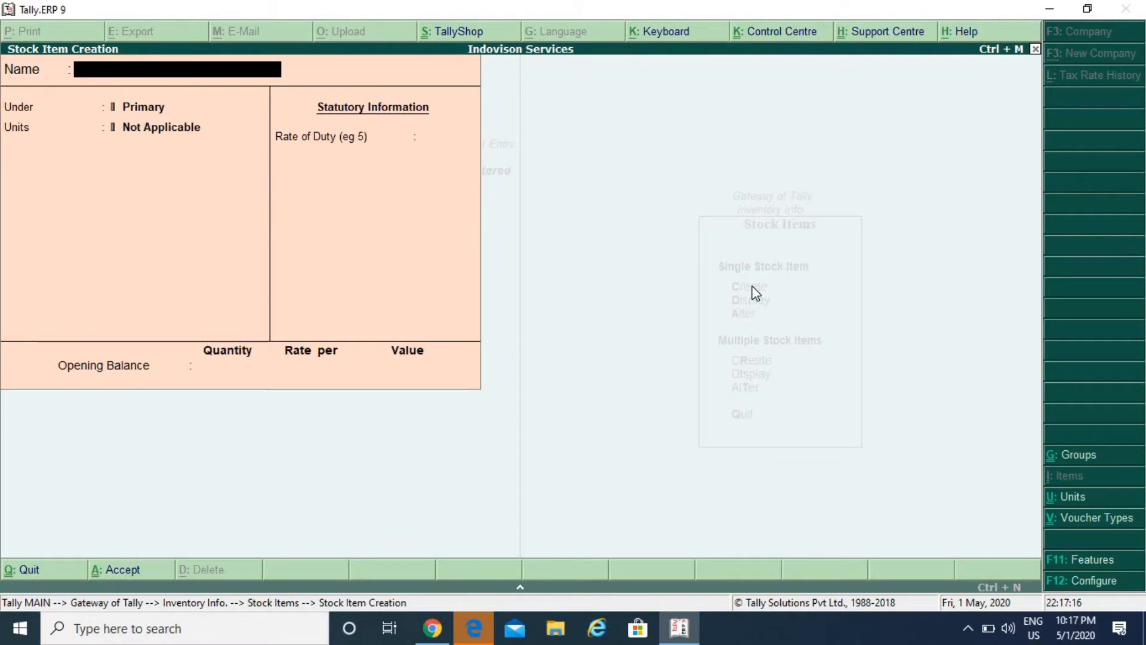
{"action": "type", "text": "Hp Laptop"}
{"action": "key", "text": "Return"}
{"action": "key", "text": "Down"}
{"action": "key", "text": "Return"}
{"action": "key", "text": "Down"}
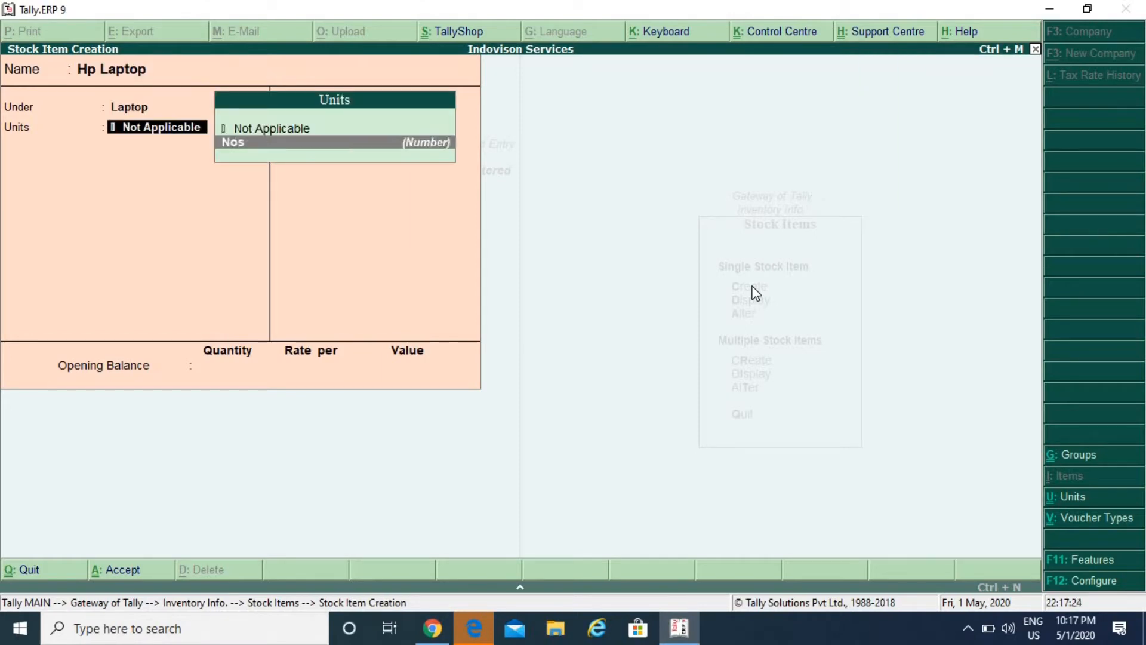
{"action": "key", "text": "Return"}
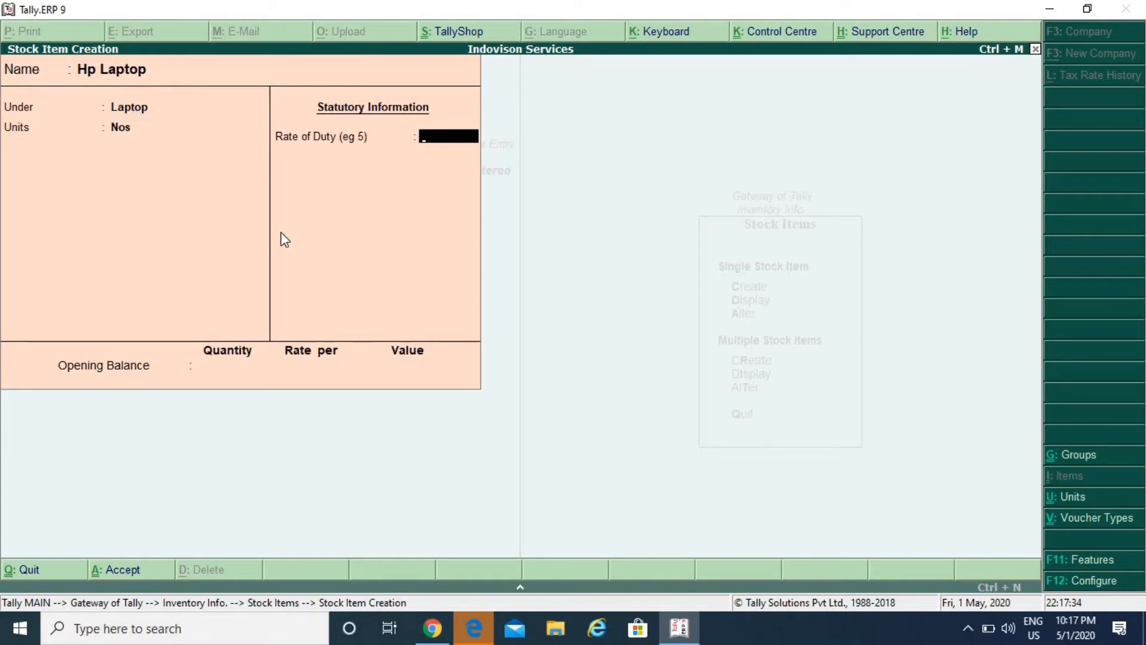
Save the Hp Laptop stock item without a duty rate or opening balance and return to the Gateway of Tally
{"action": "key", "text": "Return"}
{"action": "key", "text": "Return"}
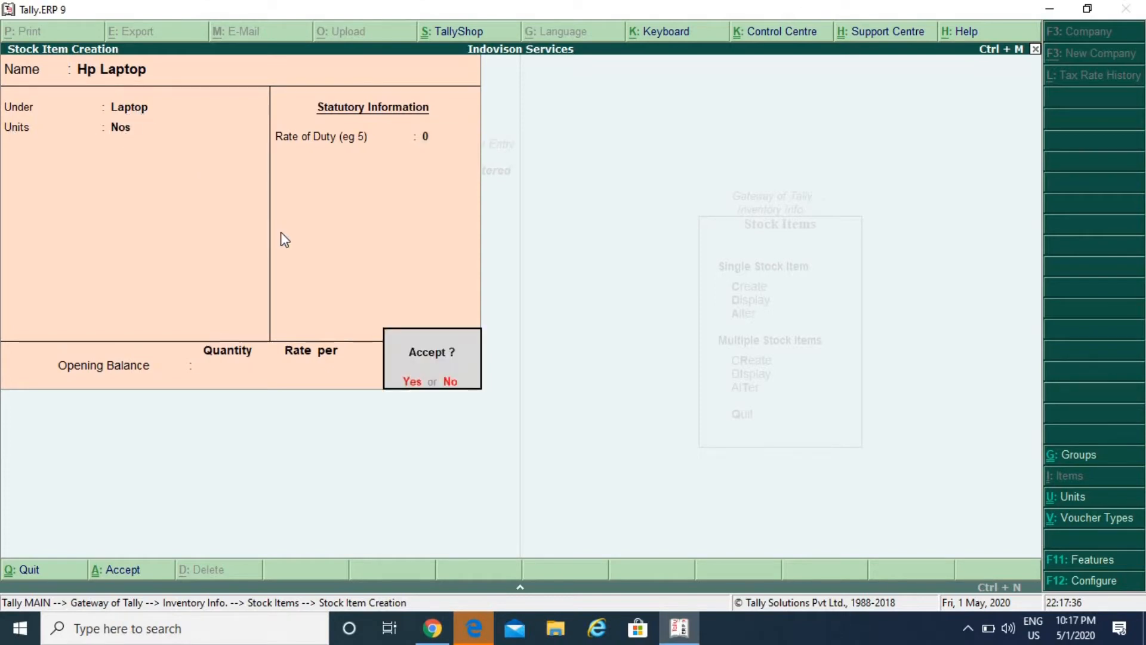
{"action": "key", "text": "Return"}
{"action": "key", "text": "Escape"}
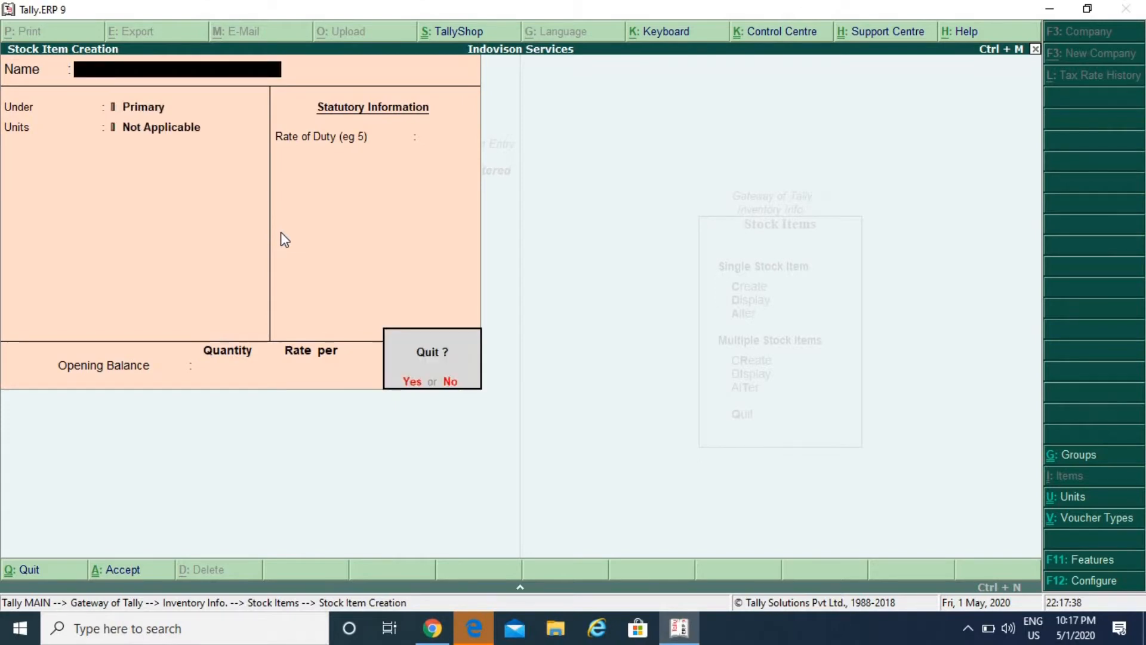
{"action": "key", "text": "Return"}
{"action": "key", "text": "Escape"}
{"action": "key", "text": "Down"}
{"action": "key", "text": "Down"}
{"action": "key", "text": "Escape"}
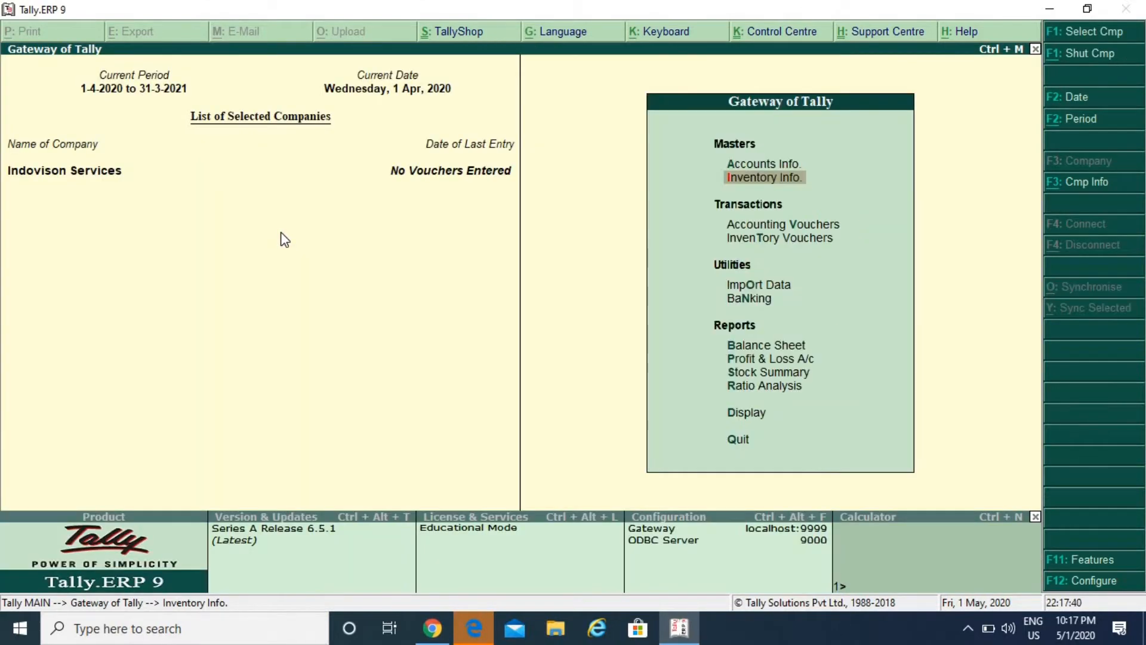
Start a purchase voucher in Accounting Vouchers with supplier invoice number 1 dated 1-Apr-2020
{"action": "key", "text": "Down"}
{"action": "key", "text": "Down"}
{"action": "key", "text": "Up"}
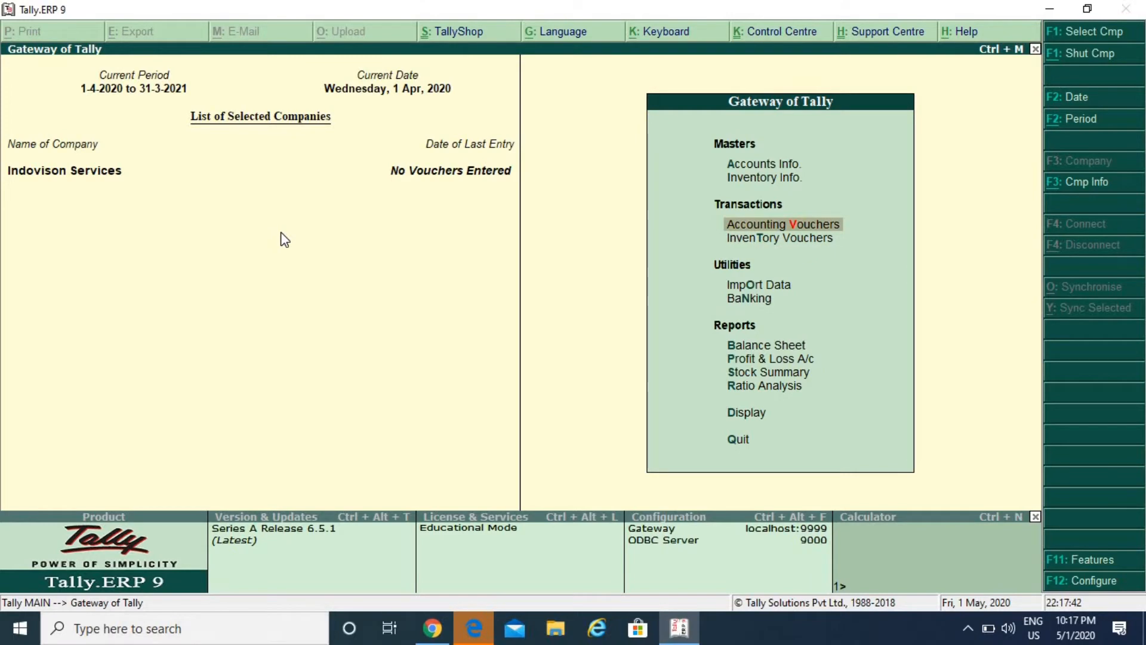
{"action": "key", "text": "Return"}
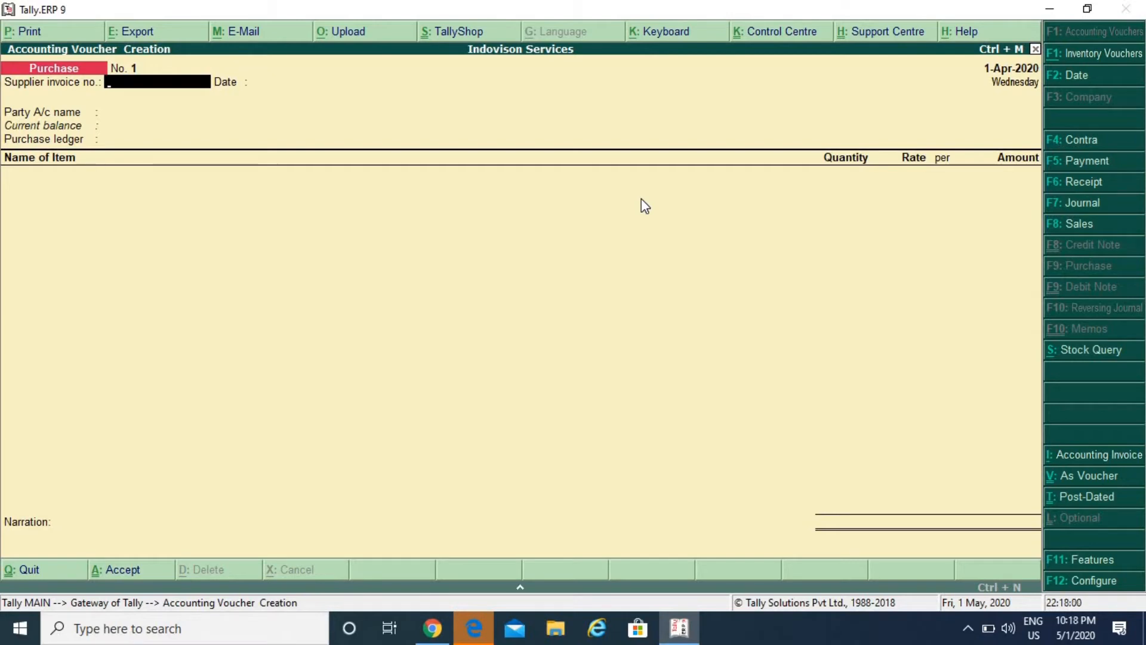
{"action": "type", "text": "1"}
{"action": "key", "text": "Return"}
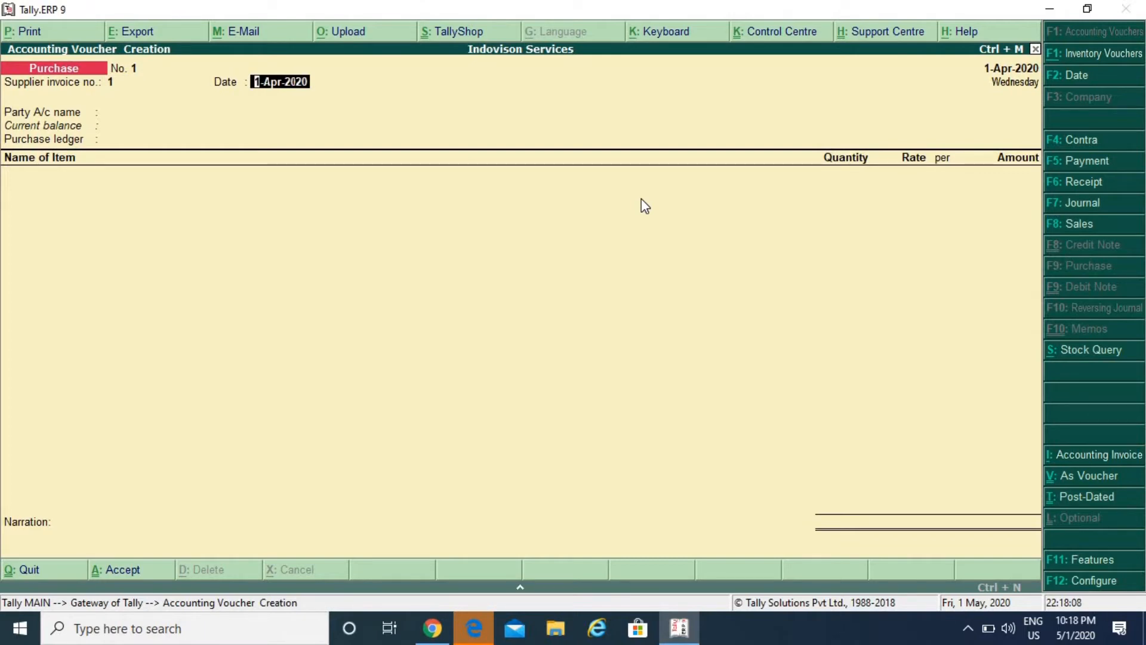
{"action": "key", "text": "Return"}
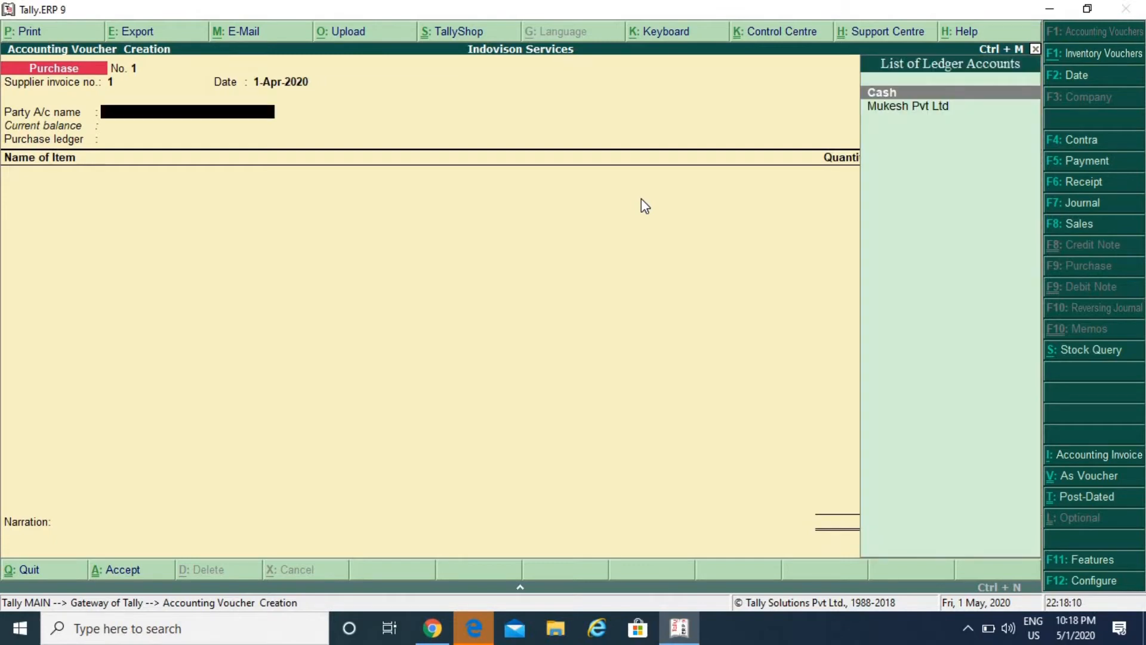
Choose Mukesh Pvt Ltd as the party account and fill in the supplier's address, keeping the default state and a blank sales tax number
{"action": "key", "text": "Return"}
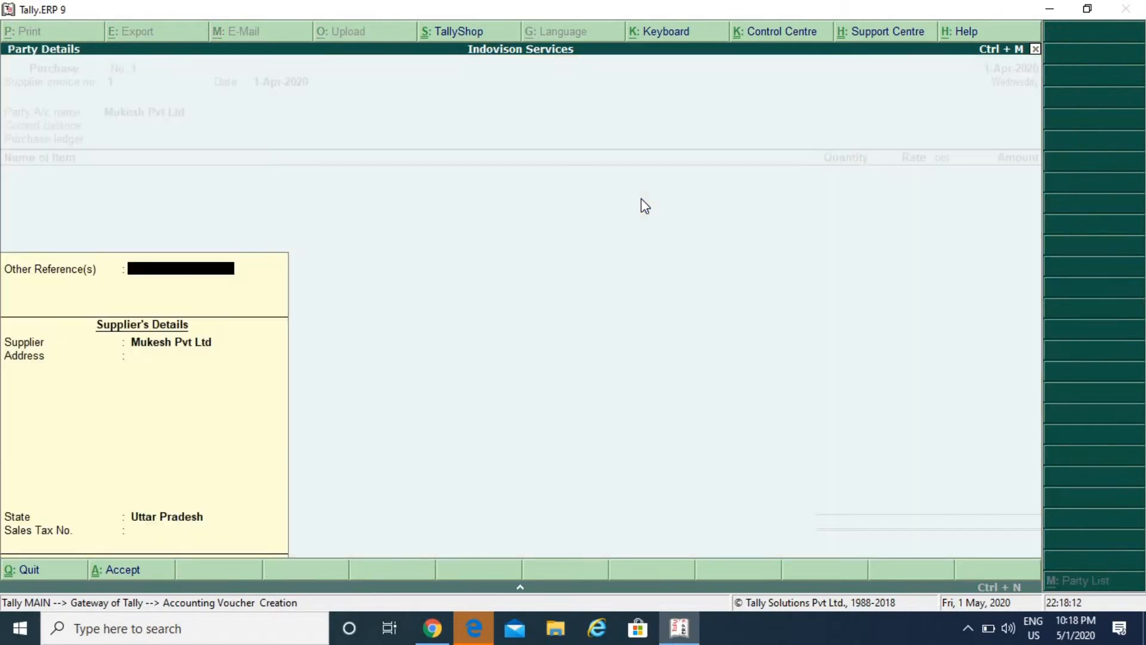
{"action": "key", "text": "Return"}
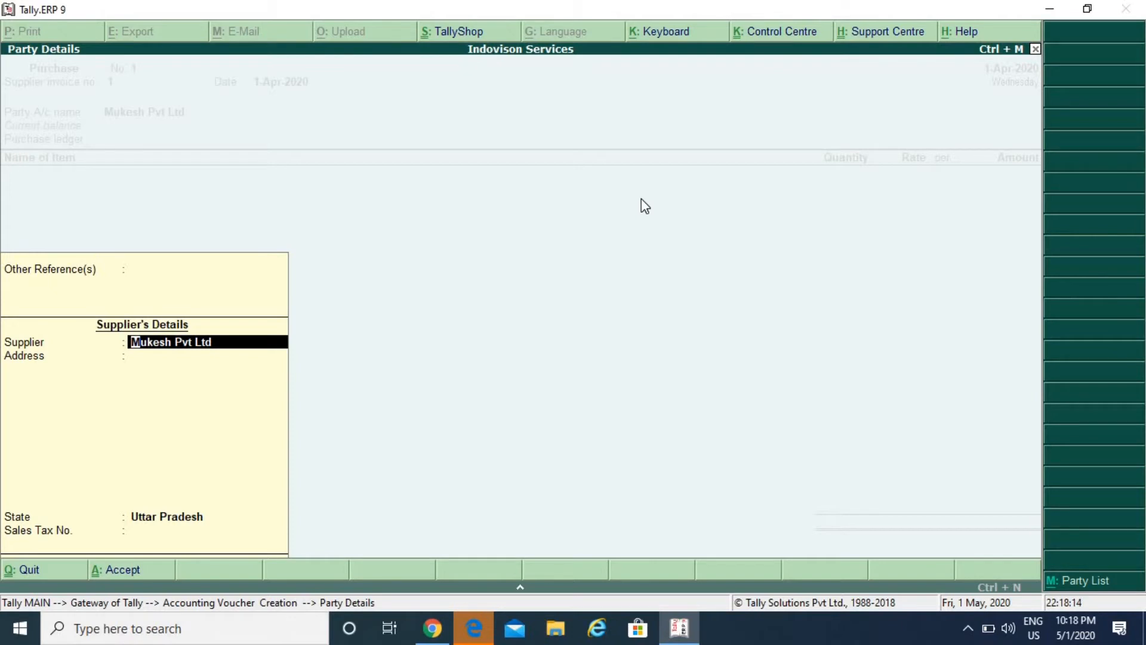
{"action": "key", "text": "Return"}
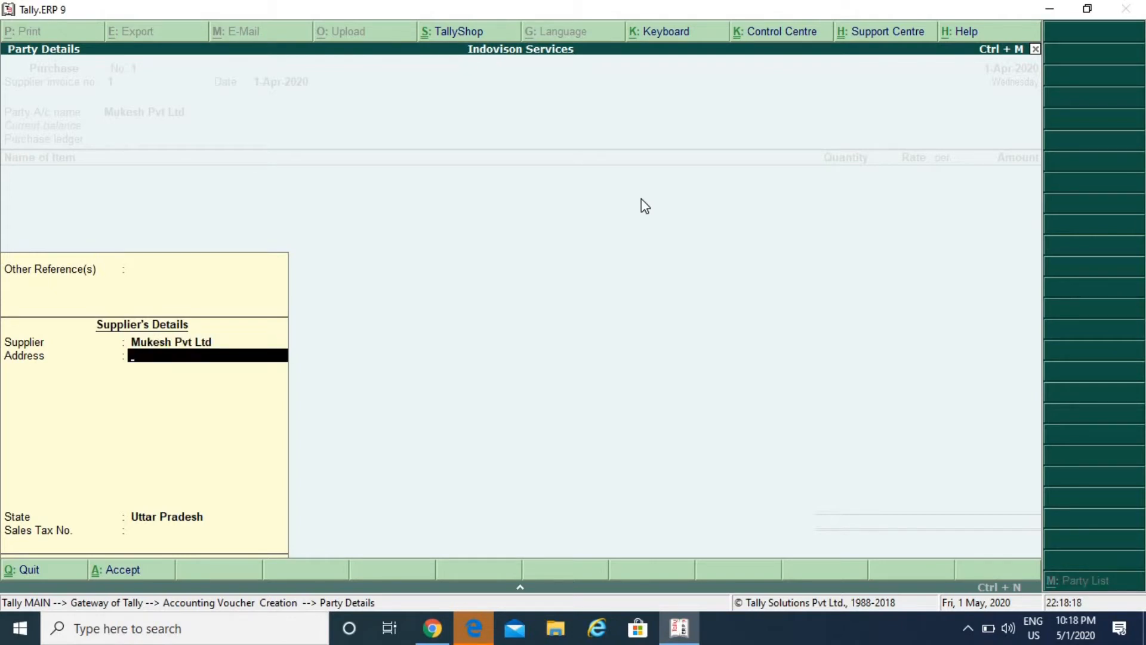
{"action": "type", "text": "Agra"}
{"action": "key", "text": "Return"}
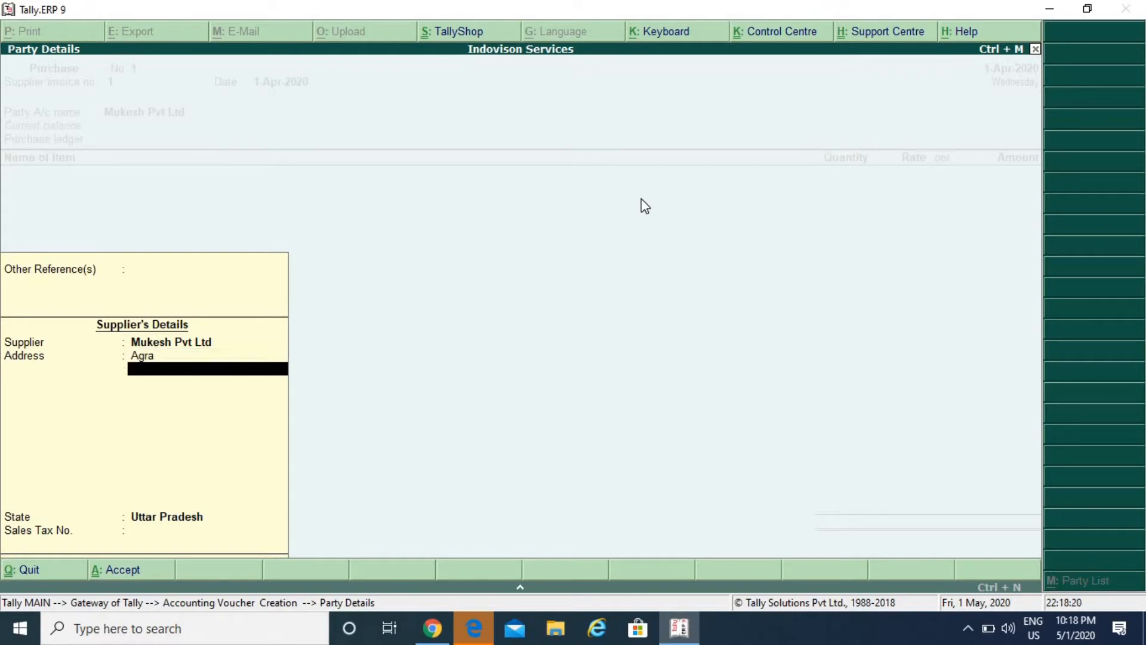
{"action": "key", "text": "Return"}
{"action": "key", "text": "Return"}
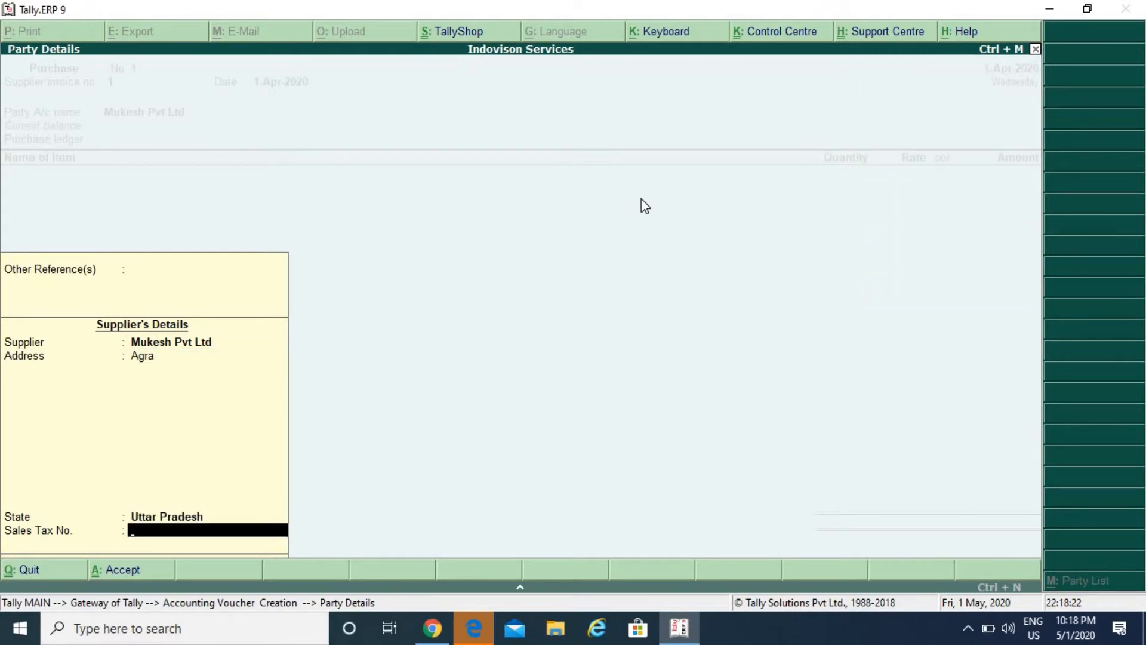
{"action": "key", "text": "Return"}
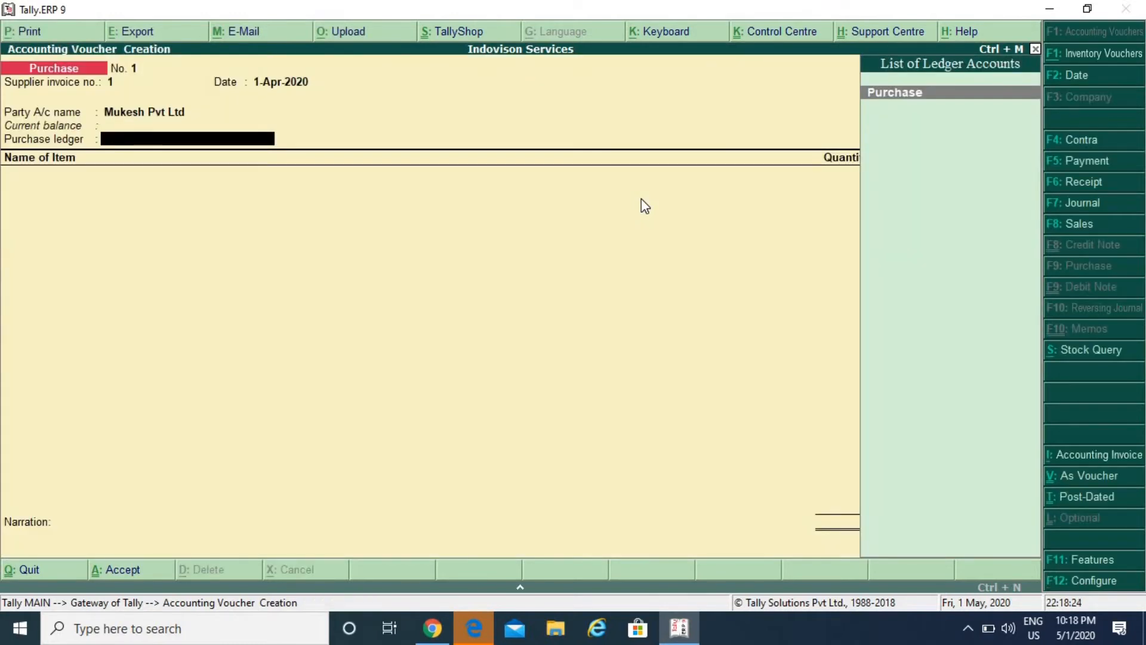
Assign the Purchase ledger to the voucher and add 100 Nos of Hp Laptop at a rate of 20000 each
{"action": "key", "text": "Return"}
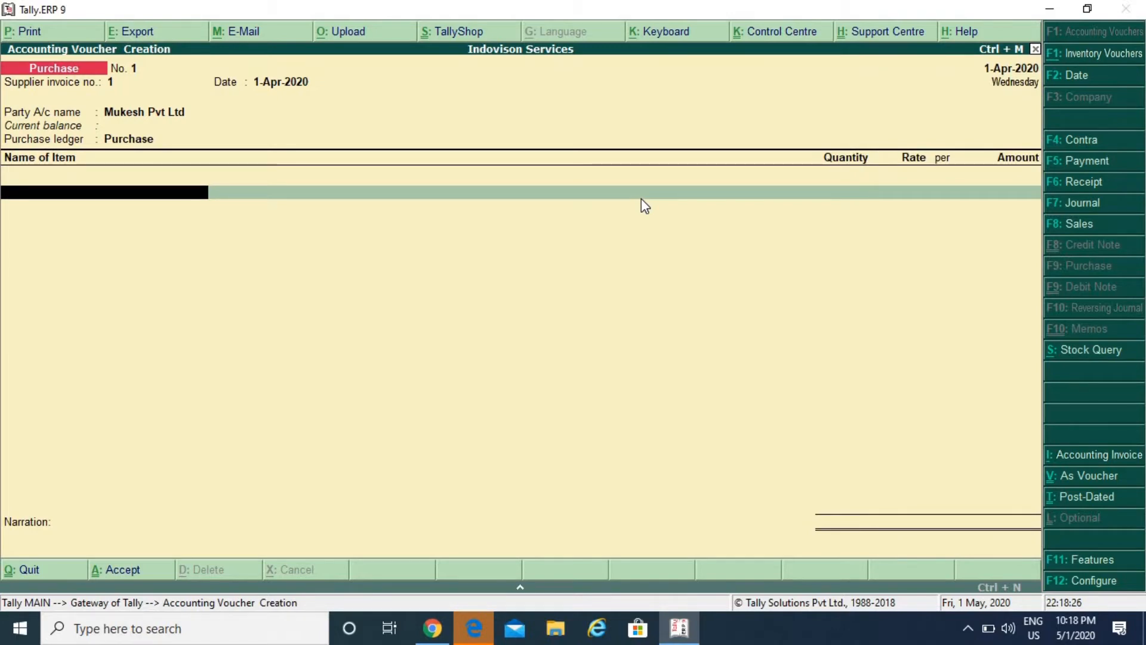
{"action": "key", "text": "Down"}
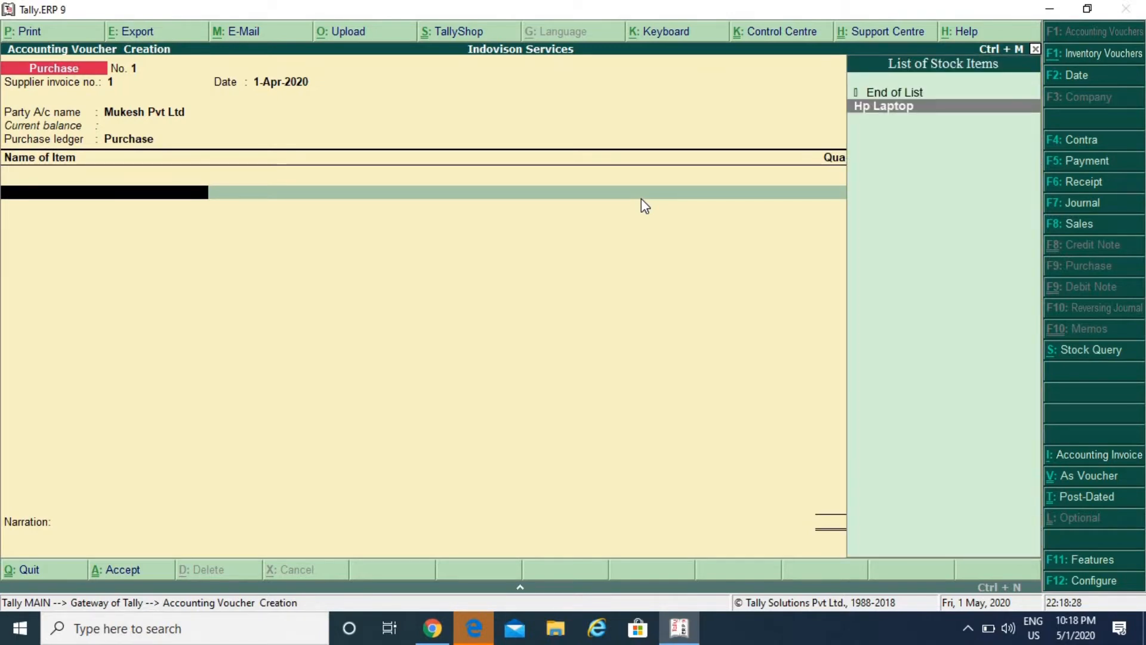
{"action": "key", "text": "Return"}
{"action": "type", "text": "100"}
{"action": "key", "text": "Return"}
{"action": "type", "text": "20000"}
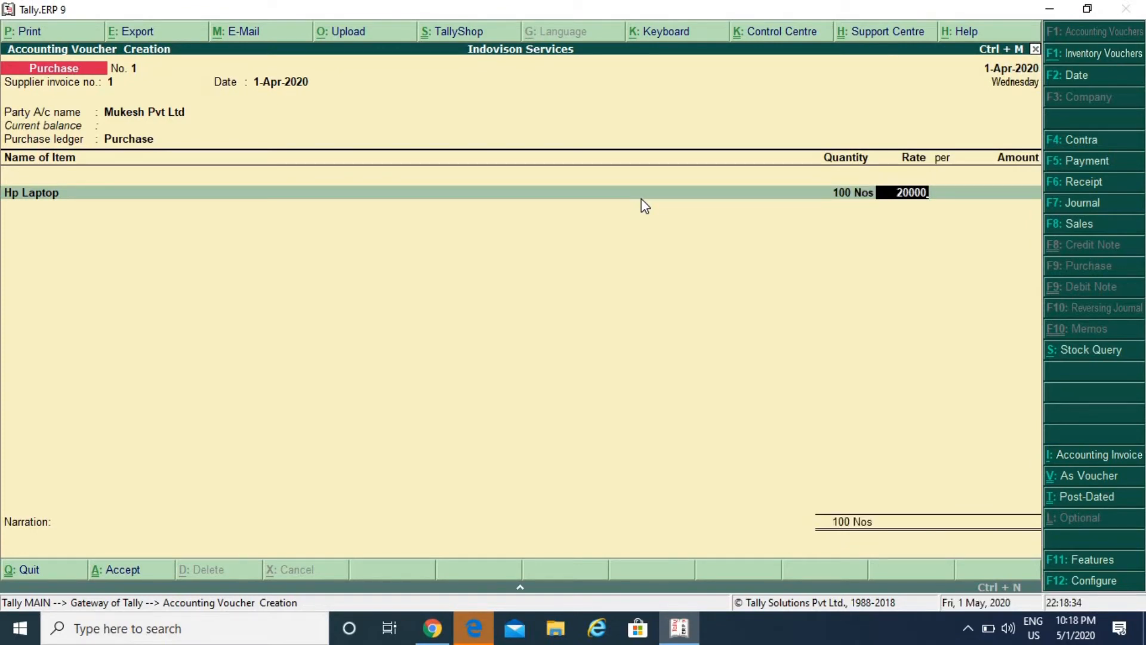
{"action": "key", "text": "Return"}
{"action": "key", "text": "Return"}
{"action": "key", "text": "Return"}
{"action": "key", "text": "Return"}
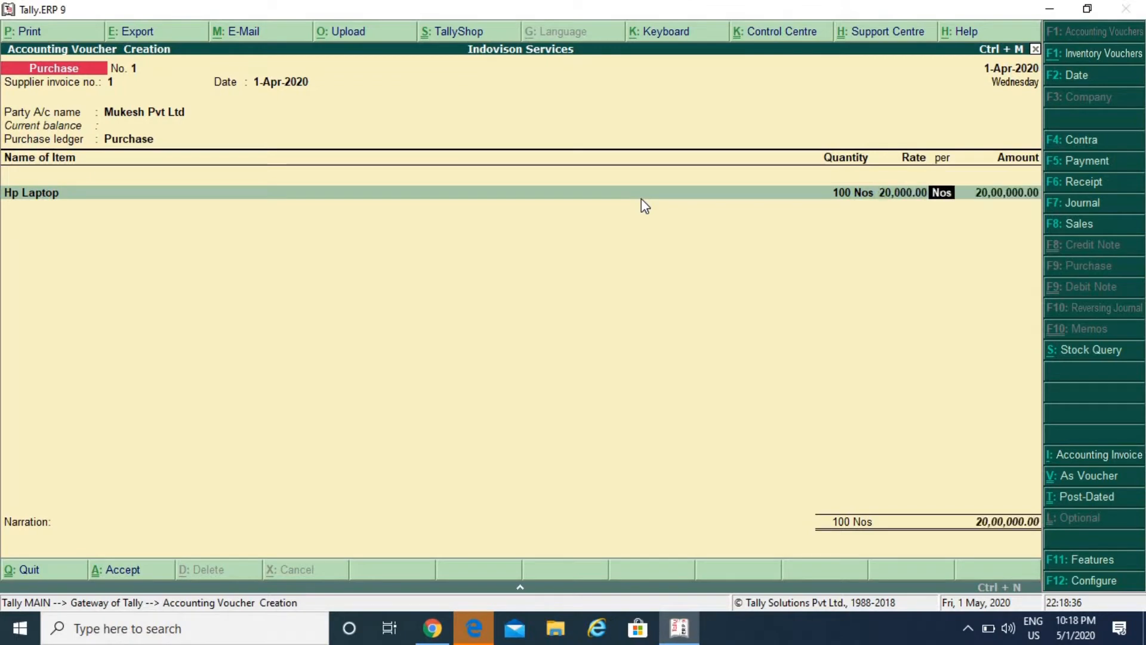
Add the Packing Charge ledger to the purchase voucher with an amount of 20000
{"action": "key", "text": "Return"}
{"action": "key", "text": "Down"}
{"action": "key", "text": "Return"}
{"action": "key", "text": "Return"}
{"action": "type", "text": "20000"}
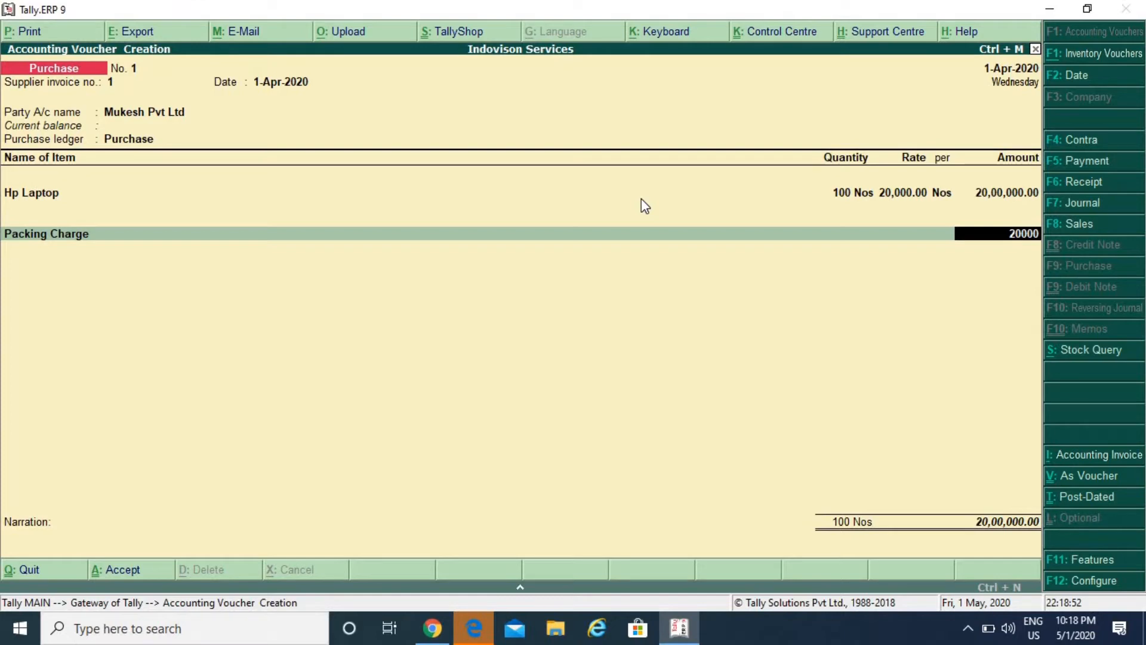
{"action": "key", "text": "Return"}
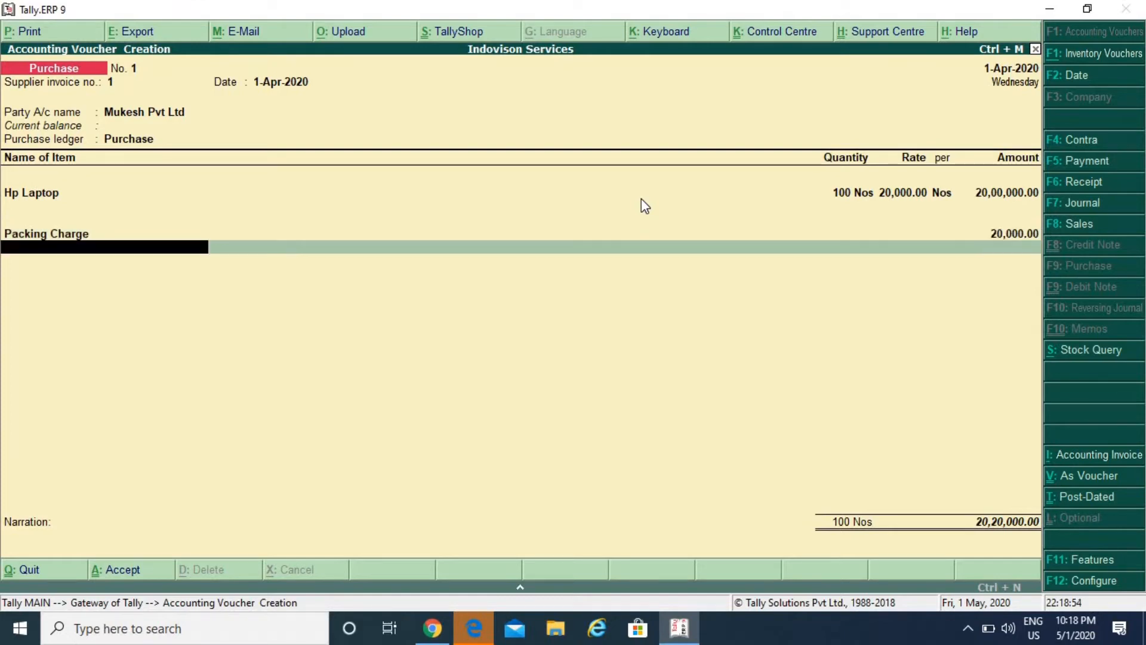
Save the purchase voucher with a blank narration and leave voucher entry
{"action": "key", "text": "Return"}
{"action": "key", "text": "Return"}
{"action": "key", "text": "Return"}
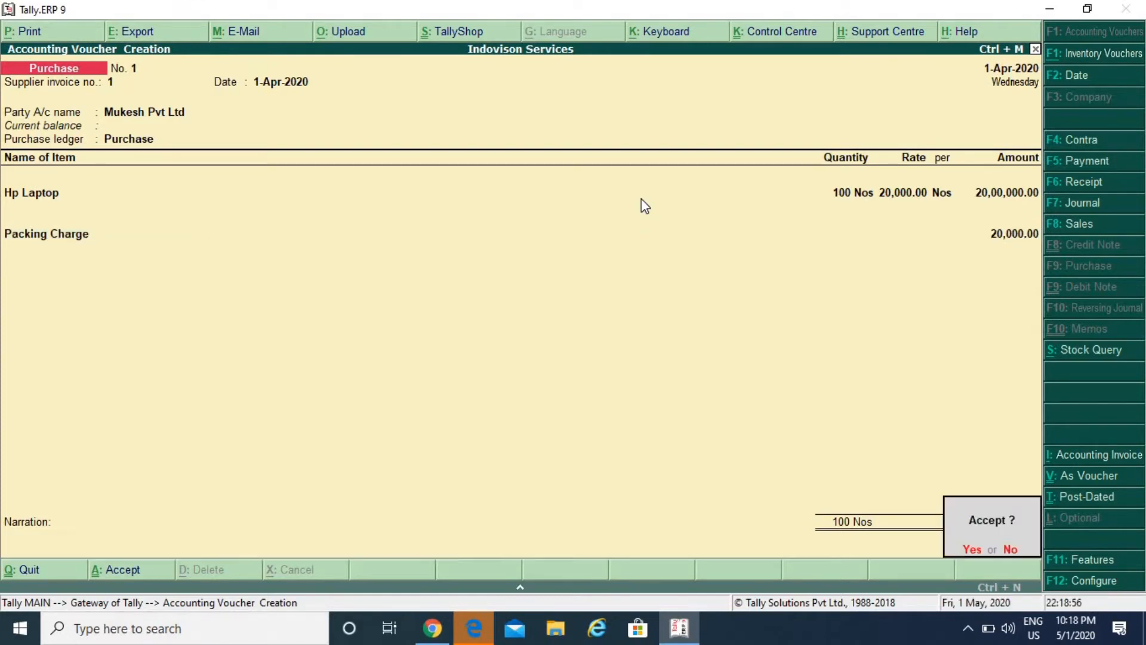
{"action": "key", "text": "Return"}
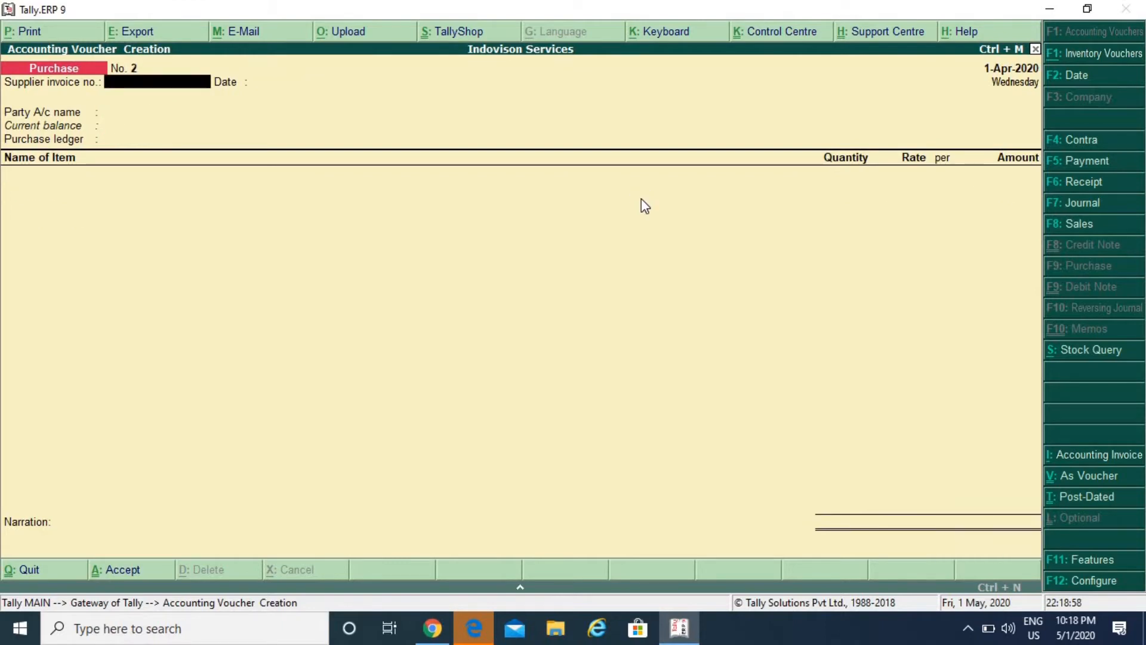
{"action": "key", "text": "Escape"}
{"action": "key", "text": "Return"}
View the stock query for Hp Laptop among the inventory statements, examining its purchase and balance details, and close the report
{"action": "key", "text": "Down"}
{"action": "key", "text": "Down"}
{"action": "key", "text": "Down"}
{"action": "key", "text": "Down"}
{"action": "key", "text": "Down"}
{"action": "key", "text": "Down"}
{"action": "key", "text": "Down"}
{"action": "key", "text": "Down"}
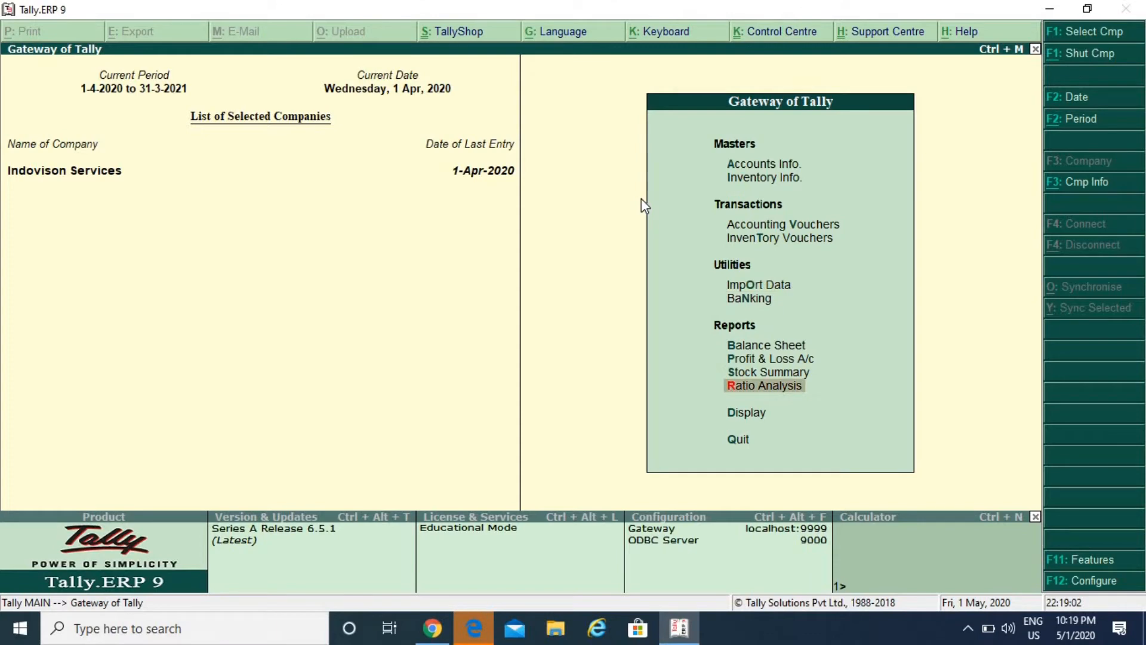
{"action": "key", "text": "Return"}
{"action": "key", "text": "Down"}
{"action": "key", "text": "Down"}
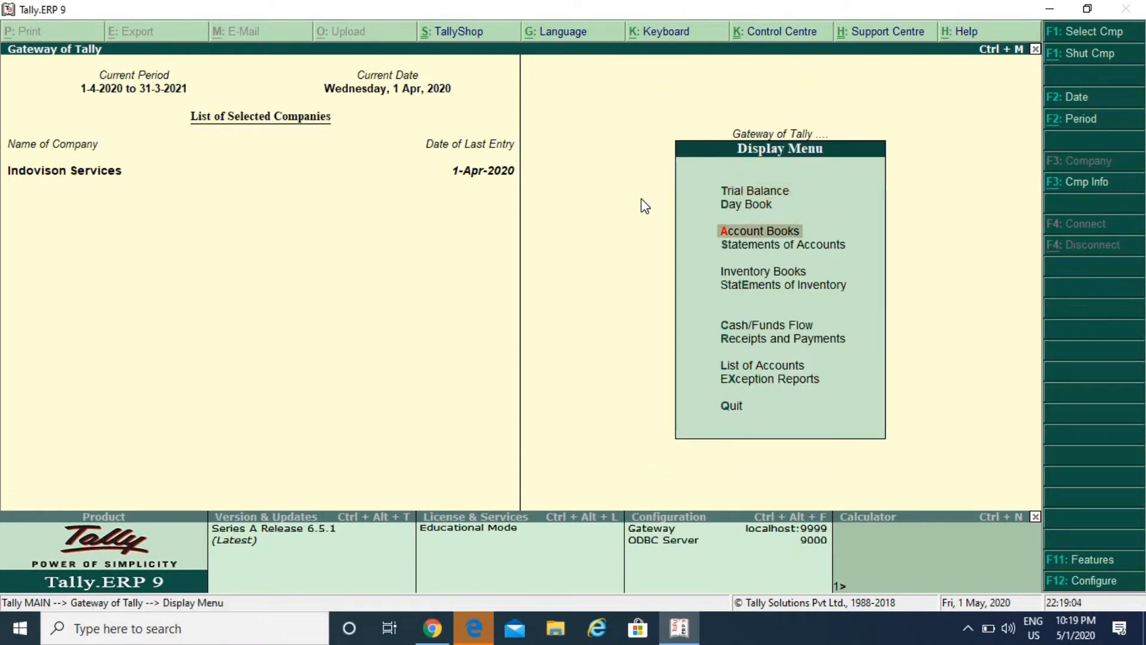
{"action": "key", "text": "Down"}
{"action": "key", "text": "Down"}
{"action": "key", "text": "Down"}
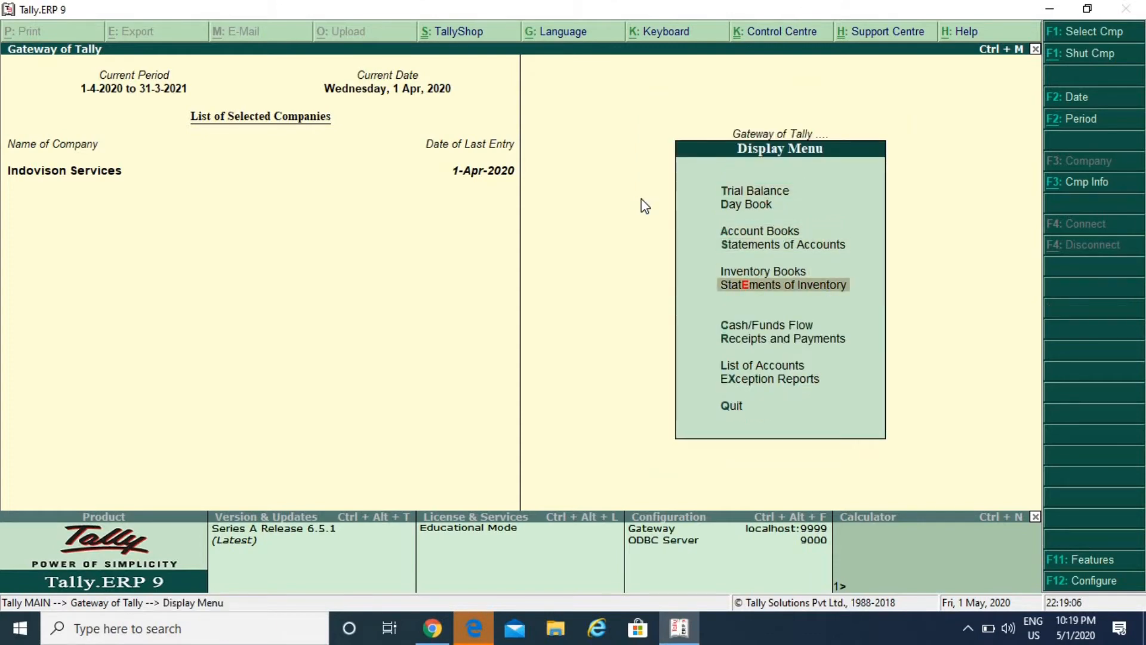
{"action": "key", "text": "Return"}
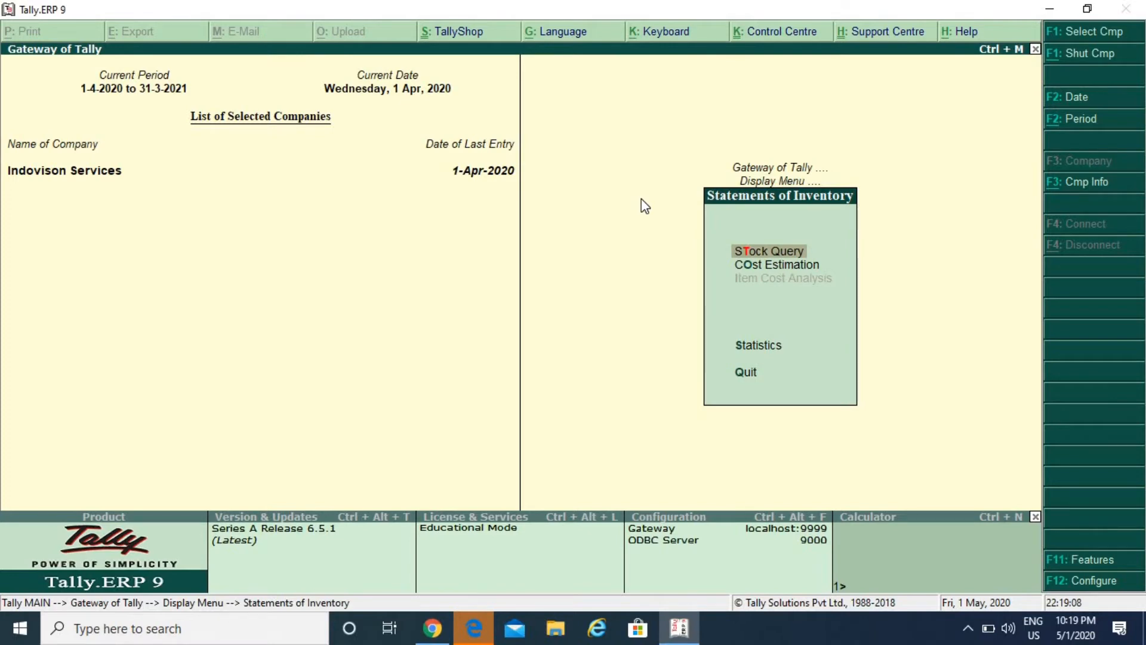
{"action": "key", "text": "Return"}
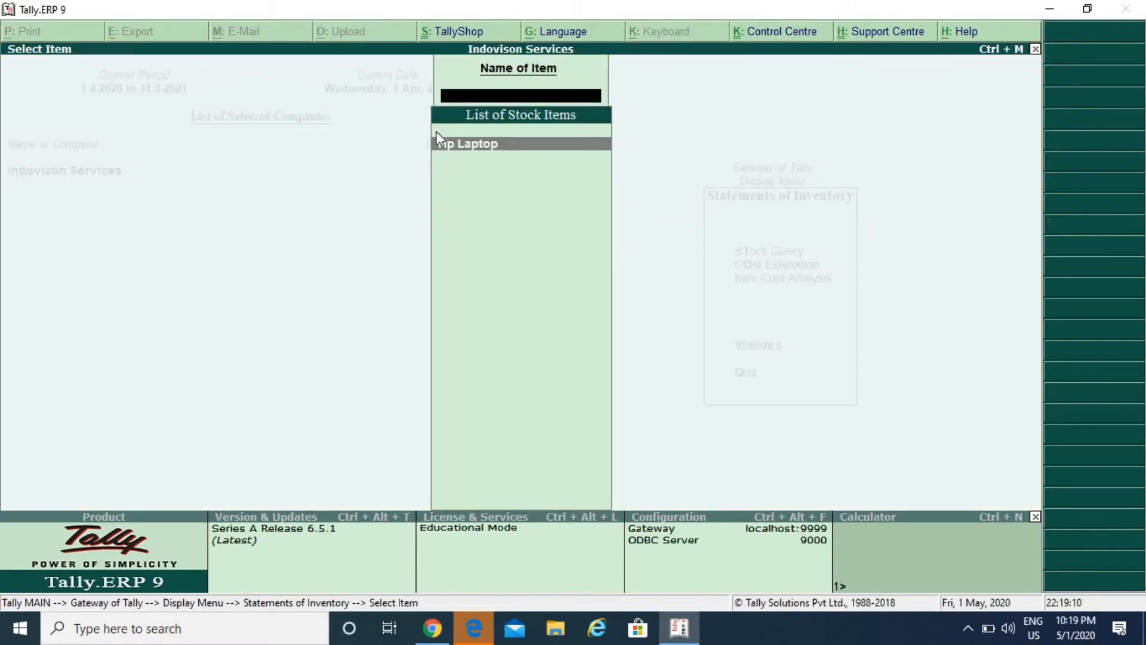
{"action": "left_click", "coordinate": [477, 151]}
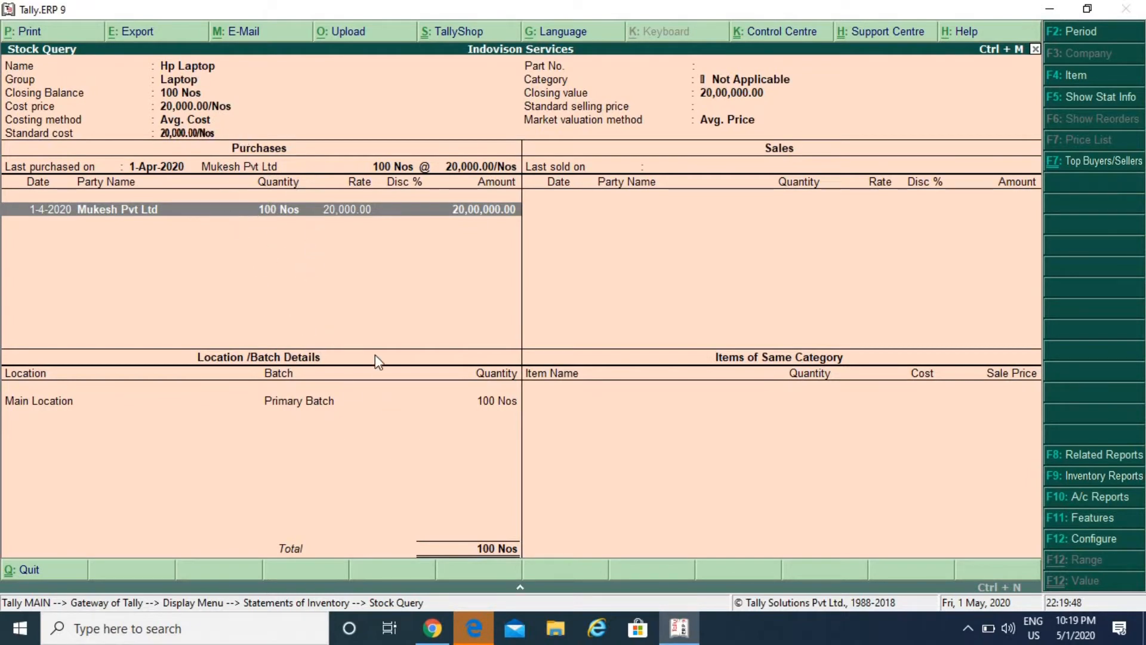
{"action": "key", "text": "Escape"}
{"action": "key", "text": "Escape"}
{"action": "key", "text": "Escape"}
{"action": "key", "text": "Escape"}
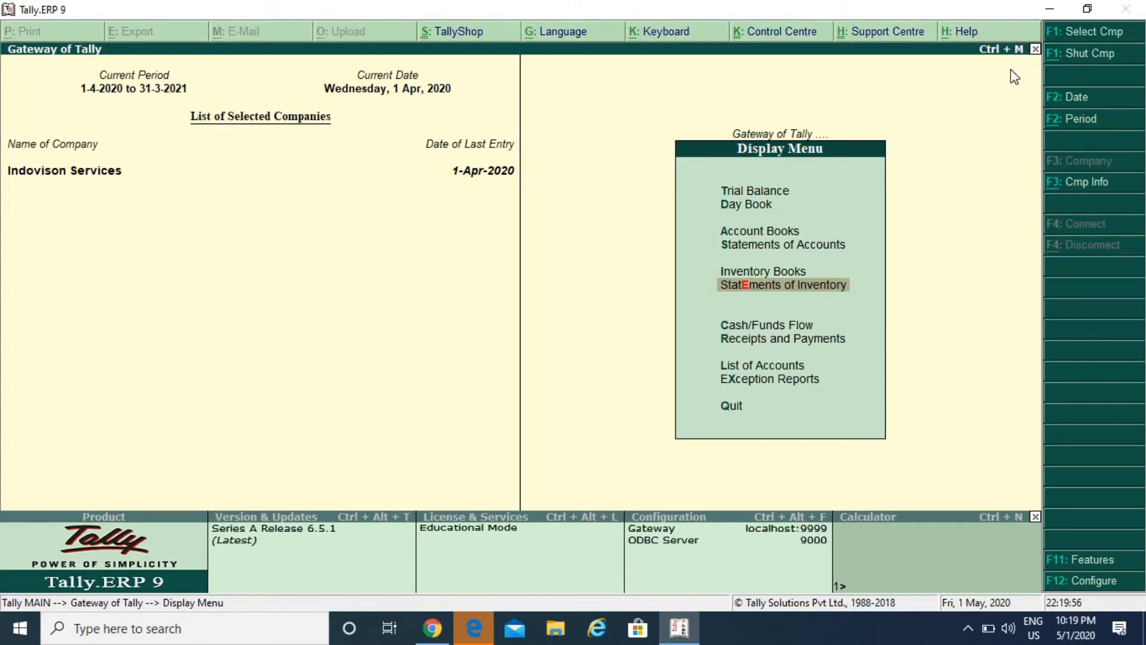
Shut the Indovison Services company and start creating a new company
{"action": "left_click", "coordinate": [1072, 53]}
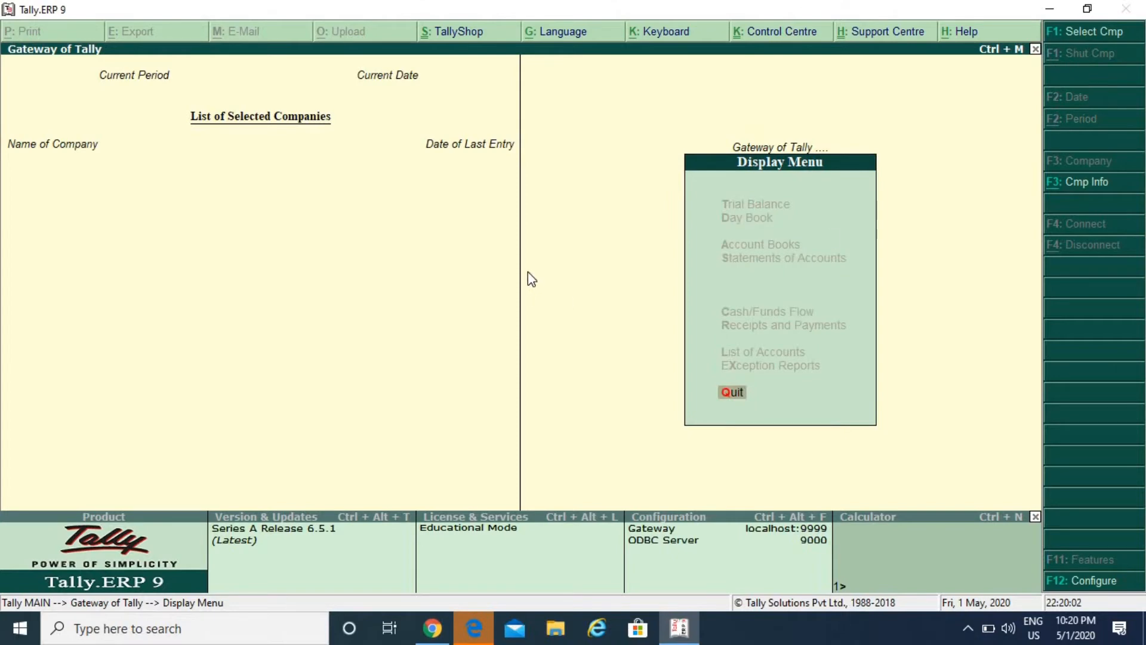
{"action": "key", "text": "Down"}
{"action": "key", "text": "Up"}
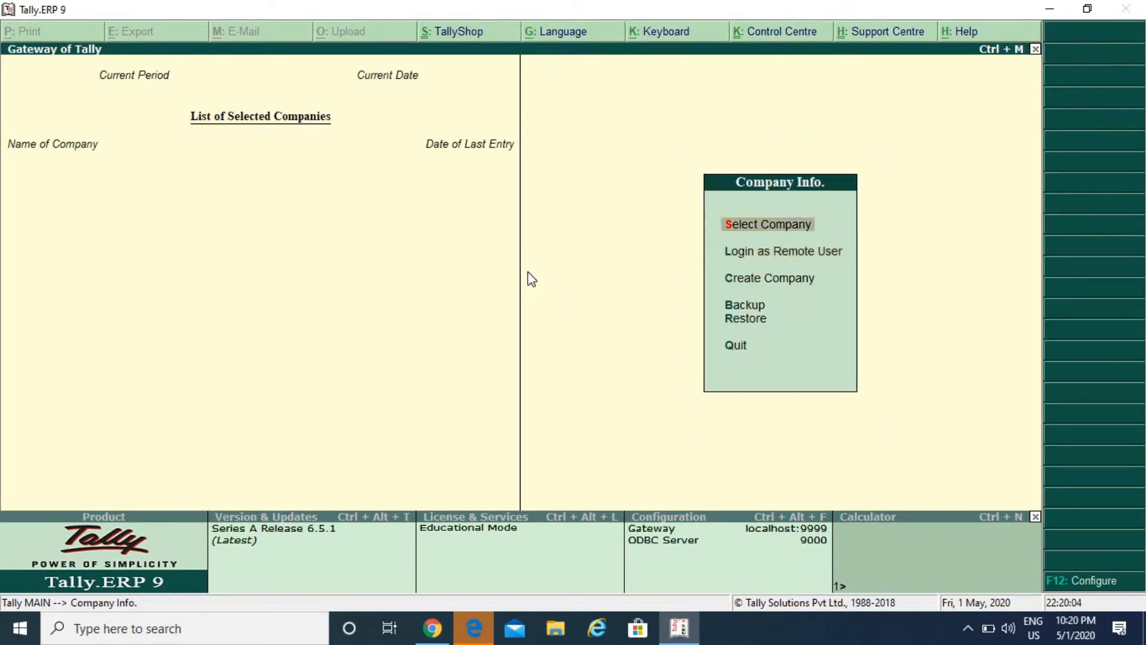
{"action": "key", "text": "Down"}
{"action": "key", "text": "Down"}
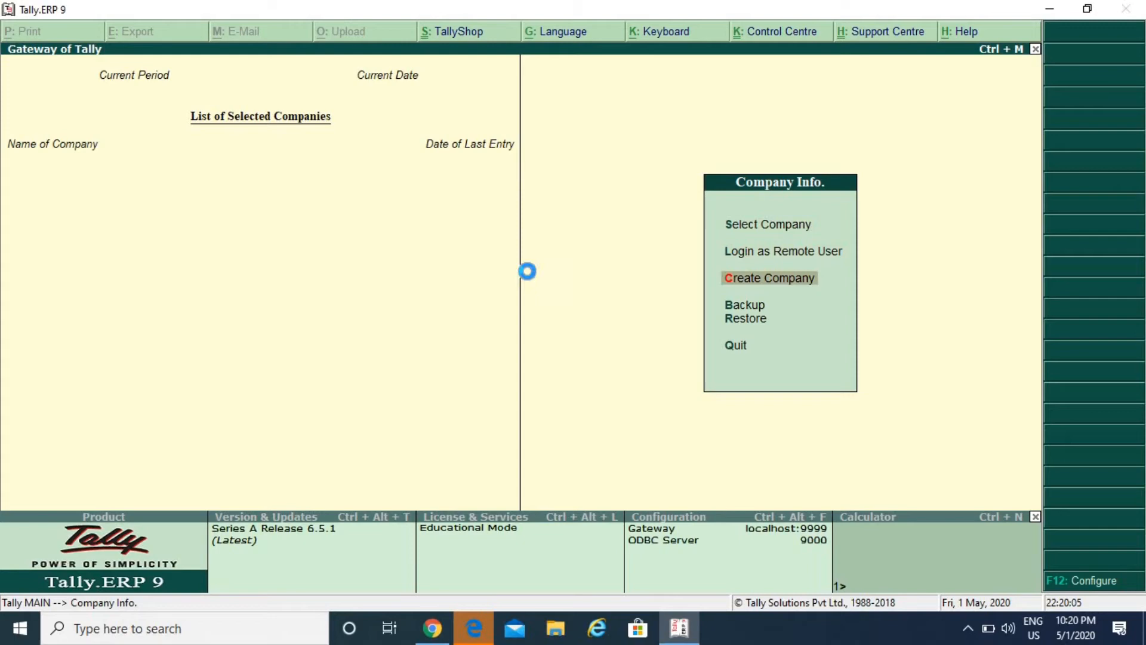
{"action": "key", "text": "Return"}
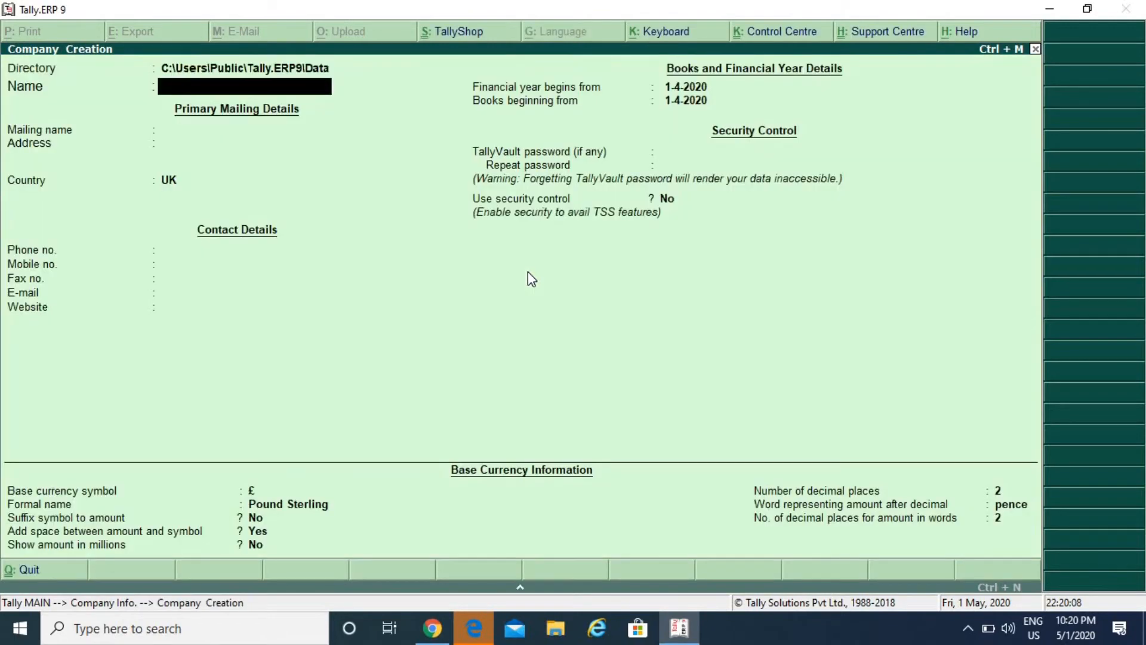
Name the new company Indovsion Services, keep the same mailing name and leave the address blank
{"action": "type", "text": "Indovsion C"}
{"action": "key", "text": "BackSpace"}
{"action": "type", "text": "Seriv"}
{"action": "type", "text": "es"}
{"action": "key", "text": "BackSpace"}
{"action": "key", "text": "BackSpace"}
{"action": "key", "text": "BackSpace"}
{"action": "key", "text": "BackSpace"}
{"action": "key", "text": "BackSpace"}
{"action": "key", "text": "BackSpace"}
{"action": "type", "text": "ervices"}
{"action": "key", "text": "Return"}
{"action": "key", "text": "Return"}
{"action": "key", "text": "Return"}
Set the new company's country to India
{"action": "key", "text": "BackSpace"}
{"action": "key", "text": "BackSpace"}
{"action": "type", "text": "Indi"}
{"action": "key", "text": "Return"}
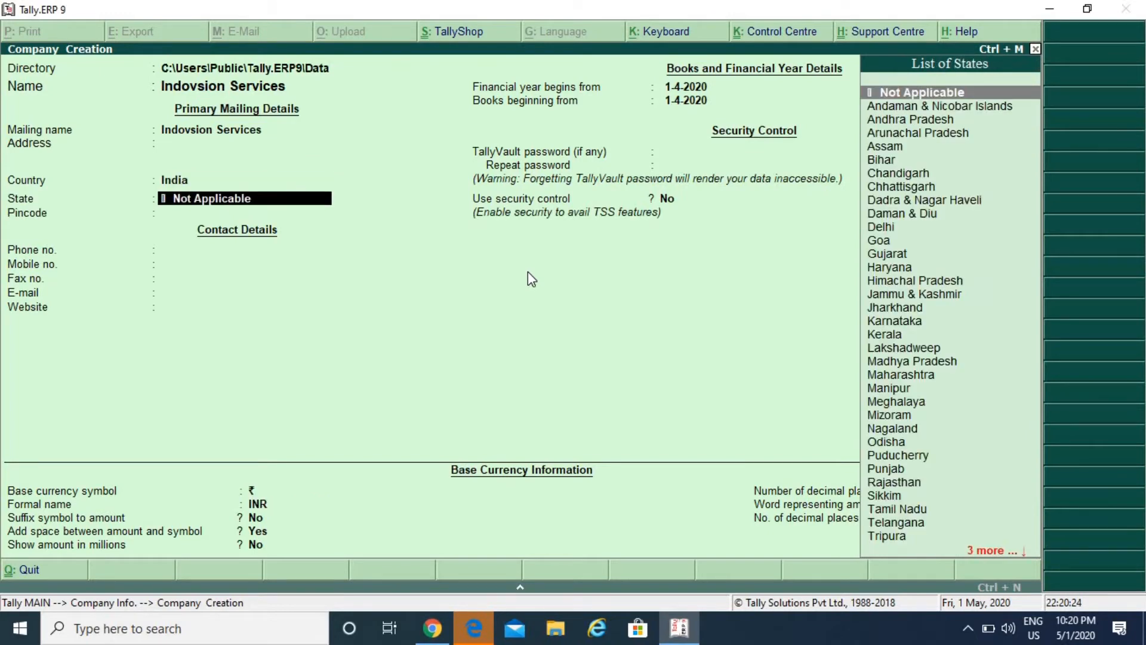
{"action": "type", "text": "U"}
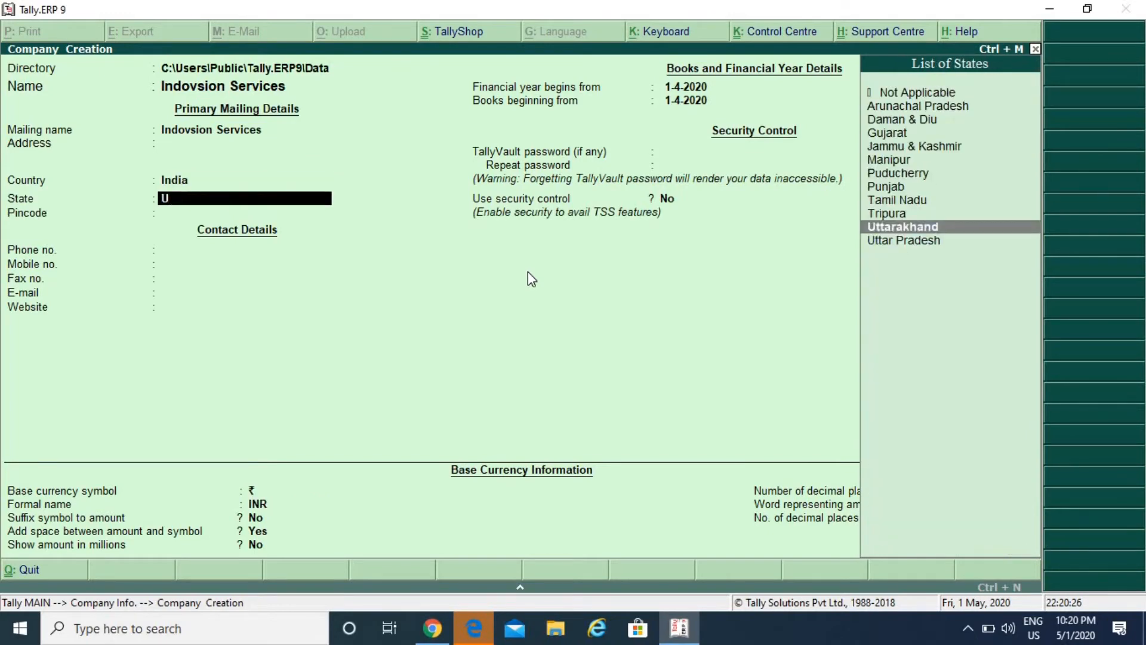
{"action": "key", "text": "BackSpace"}
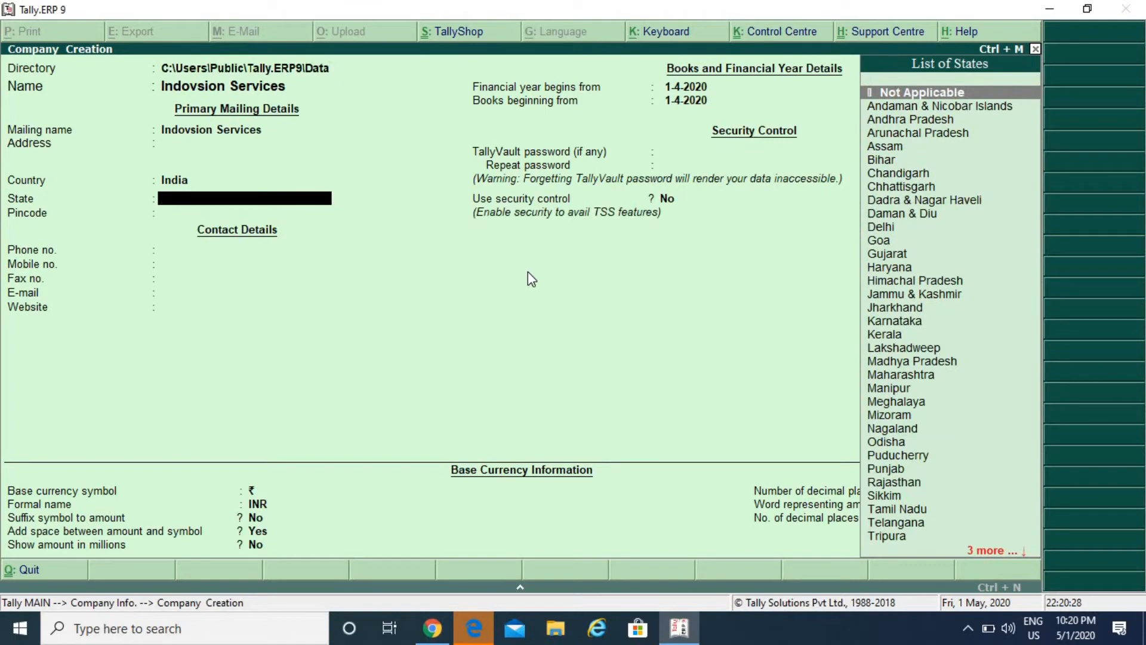
{"action": "key", "text": "Down"}
{"action": "key", "text": "Down"}
{"action": "key", "text": "Down"}
{"action": "key", "text": "Down"}
{"action": "key", "text": "Down"}
{"action": "key", "text": "Down"}
{"action": "key", "text": "Down"}
{"action": "key", "text": "Down"}
{"action": "key", "text": "Down"}
{"action": "key", "text": "Down"}
{"action": "key", "text": "Down"}
{"action": "key", "text": "Down"}
{"action": "key", "text": "Down"}
{"action": "key", "text": "Down"}
{"action": "key", "text": "Down"}
{"action": "key", "text": "Down"}
{"action": "key", "text": "Down"}
{"action": "key", "text": "Down"}
{"action": "key", "text": "Down"}
{"action": "key", "text": "Down"}
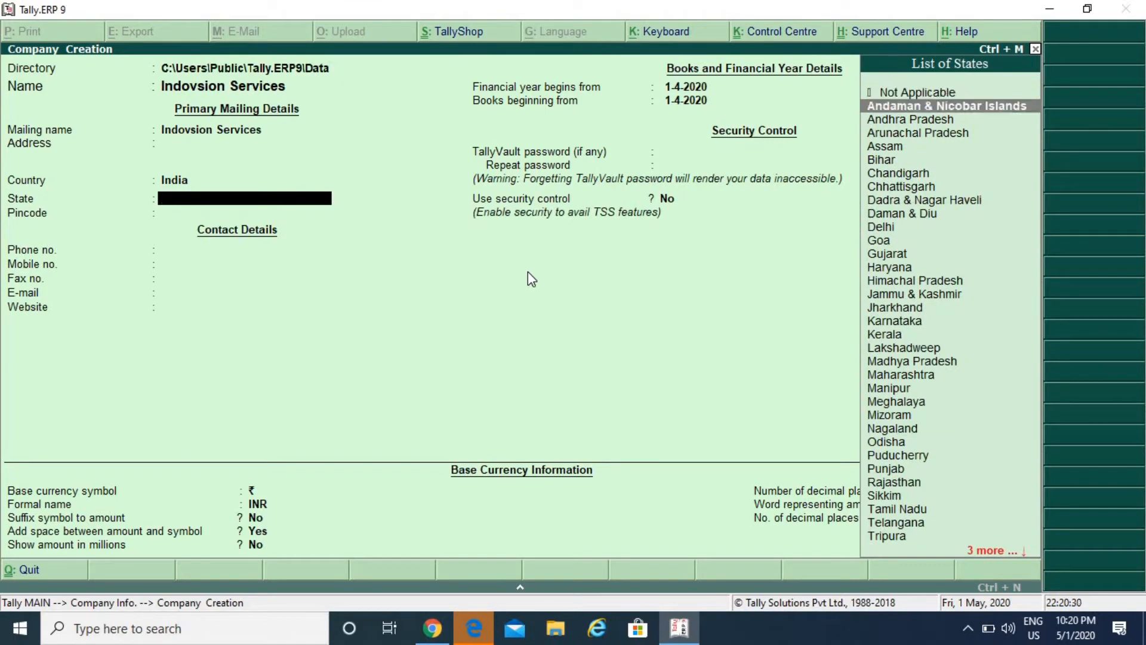
{"action": "key", "text": "Down"}
{"action": "key", "text": "Down"}
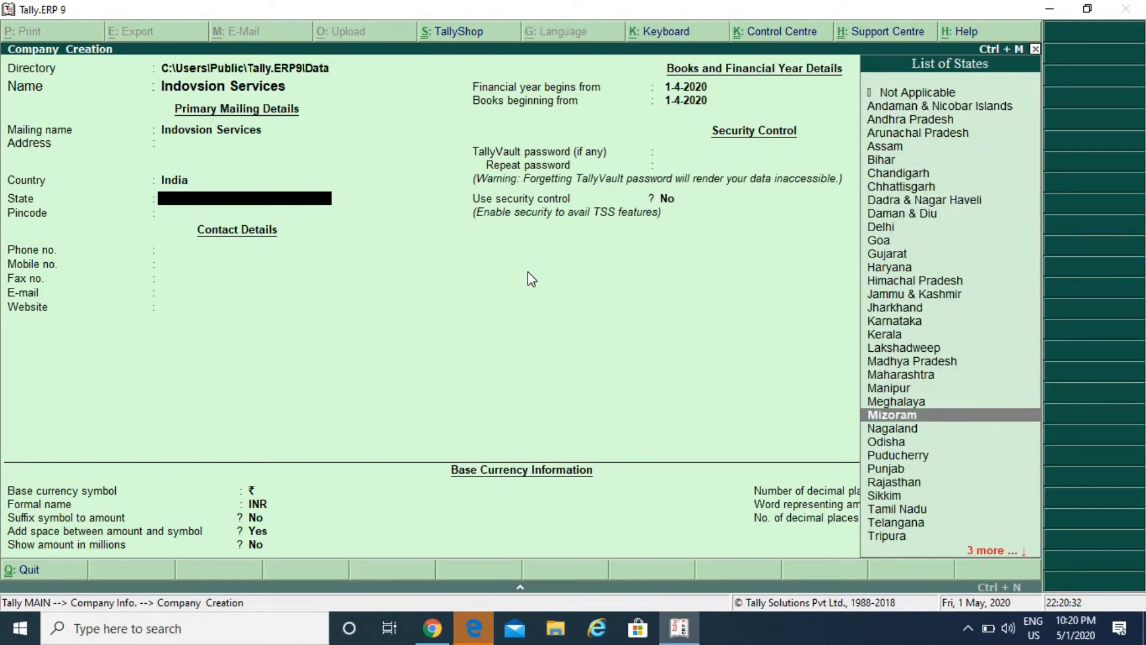
{"action": "key", "text": "Down"}
{"action": "key", "text": "Down"}
{"action": "key", "text": "Down"}
{"action": "key", "text": "Down"}
{"action": "key", "text": "Down"}
{"action": "key", "text": "Down"}
{"action": "key", "text": "Down"}
{"action": "key", "text": "Down"}
{"action": "key", "text": "Down"}
{"action": "key", "text": "Down"}
{"action": "key", "text": "Down"}
{"action": "key", "text": "Down"}
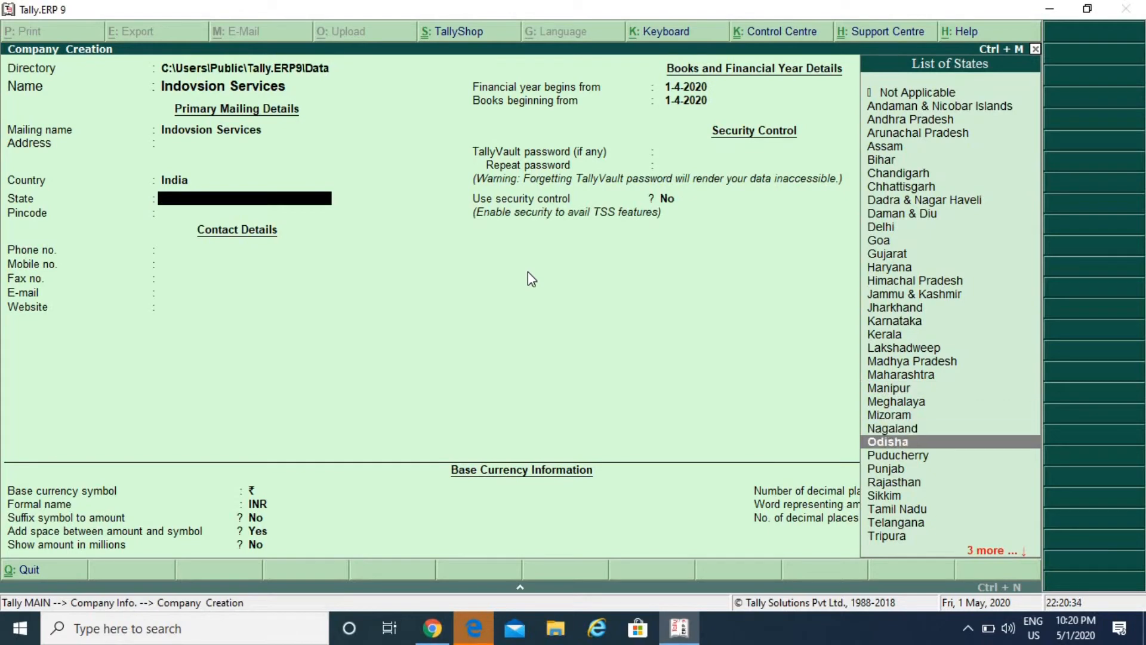
{"action": "key", "text": "Up"}
{"action": "key", "text": "Up"}
{"action": "key", "text": "Up"}
{"action": "key", "text": "Up"}
{"action": "key", "text": "Up"}
{"action": "key", "text": "Up"}
{"action": "key", "text": "Up"}
{"action": "key", "text": "Up"}
{"action": "key", "text": "Up"}
{"action": "key", "text": "Up"}
{"action": "key", "text": "Up"}
{"action": "key", "text": "Up"}
{"action": "key", "text": "Up"}
{"action": "key", "text": "Up"}
{"action": "key", "text": "Up"}
{"action": "key", "text": "Up"}
{"action": "key", "text": "Up"}
{"action": "key", "text": "Up"}
{"action": "key", "text": "Up"}
{"action": "key", "text": "Up"}
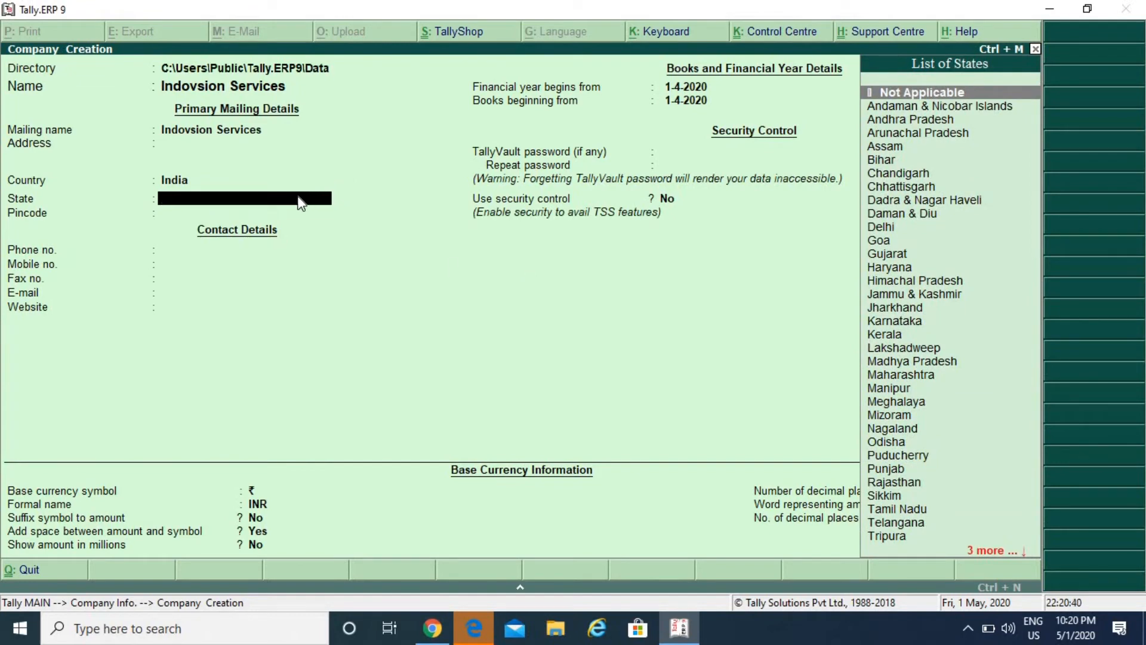
Set the company's state to Uttar Pradesh and enter its postal pincode
{"action": "type", "text": "U"}
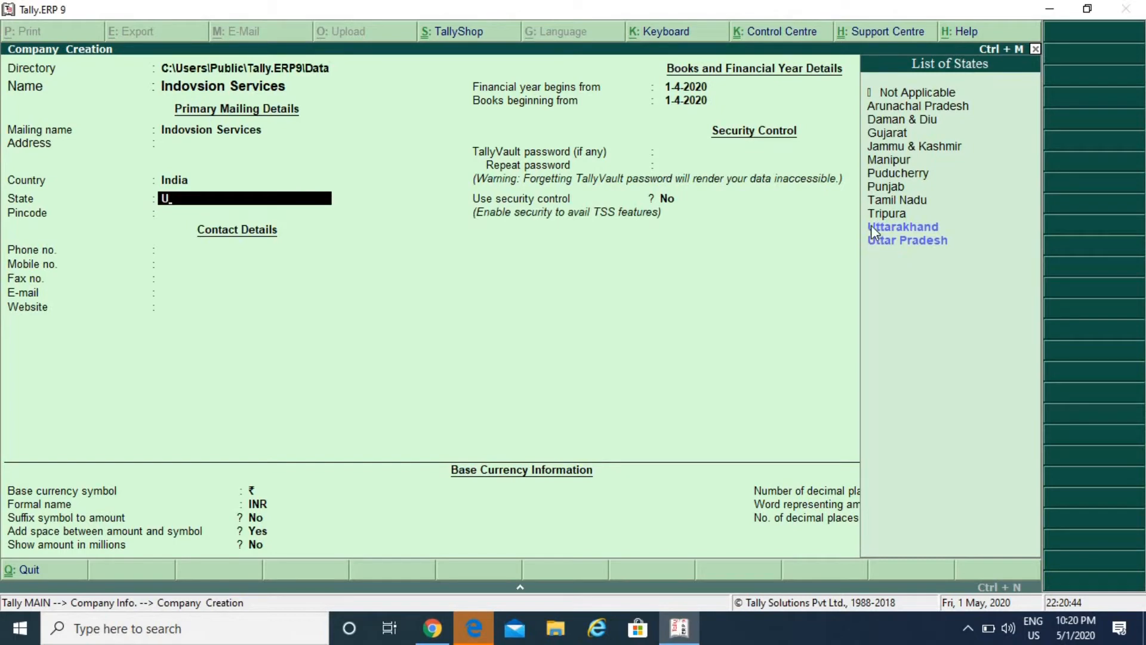
{"action": "left_click", "coordinate": [908, 246]}
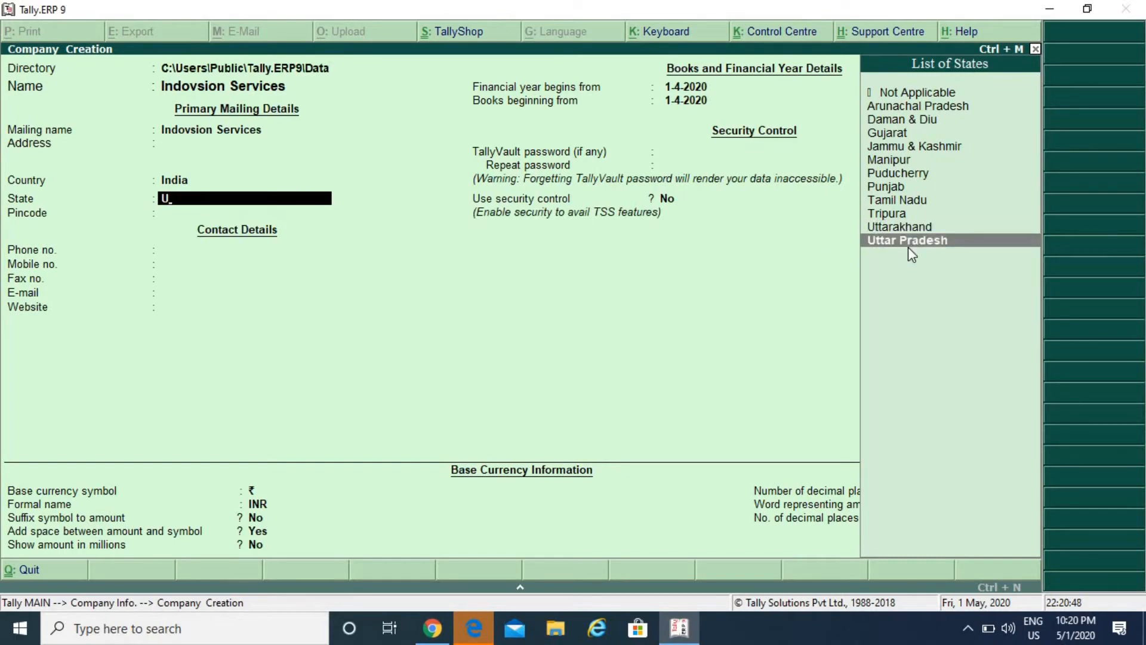
{"action": "left_click", "coordinate": [909, 246]}
{"action": "type", "text": "22"}
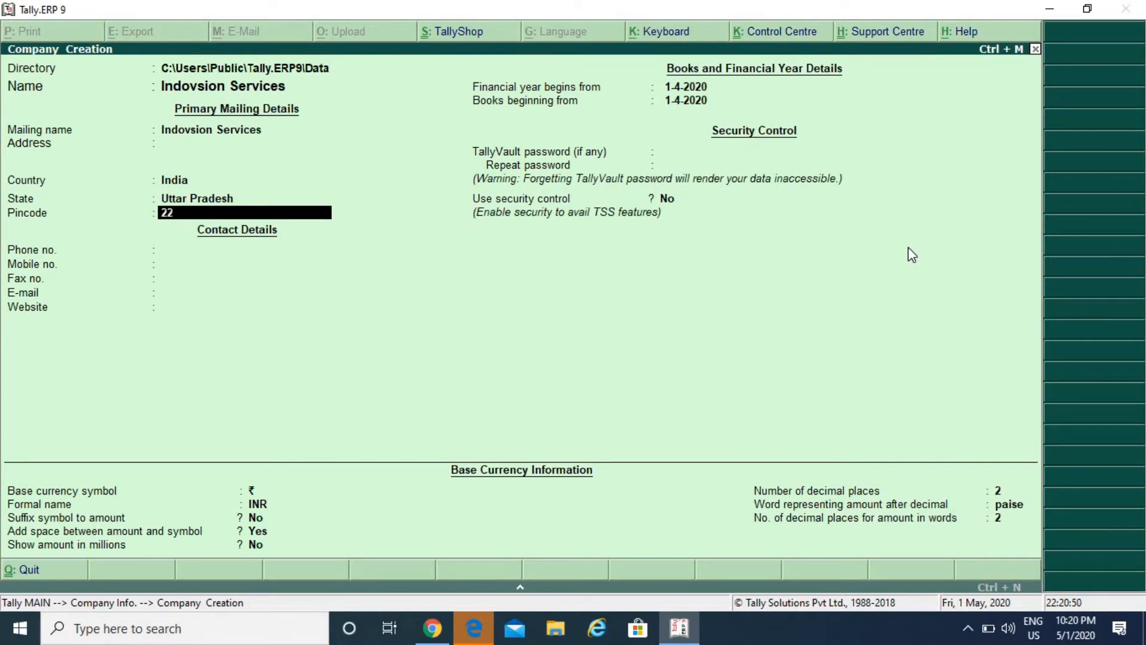
{"action": "type", "text": "11003"}
{"action": "key", "text": "Return"}
Leave the contact details blank, keep the default financial year, security and currency settings, and save the new company
{"action": "key", "text": "Return"}
{"action": "key", "text": "Return"}
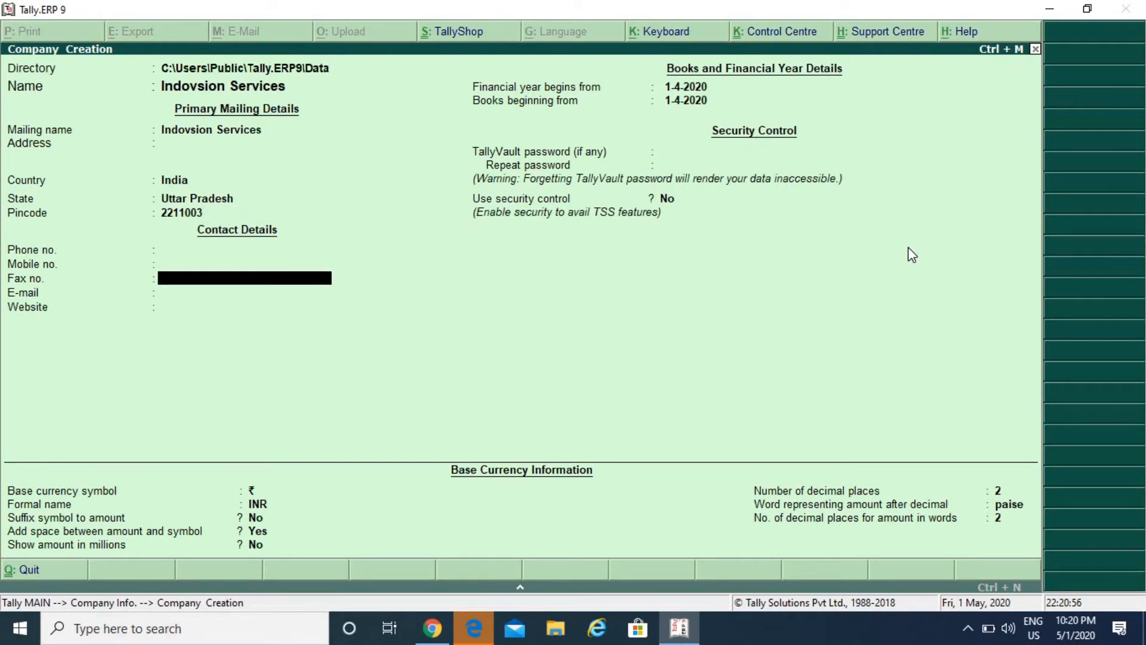
{"action": "key", "text": "Return"}
{"action": "key", "text": "Return"}
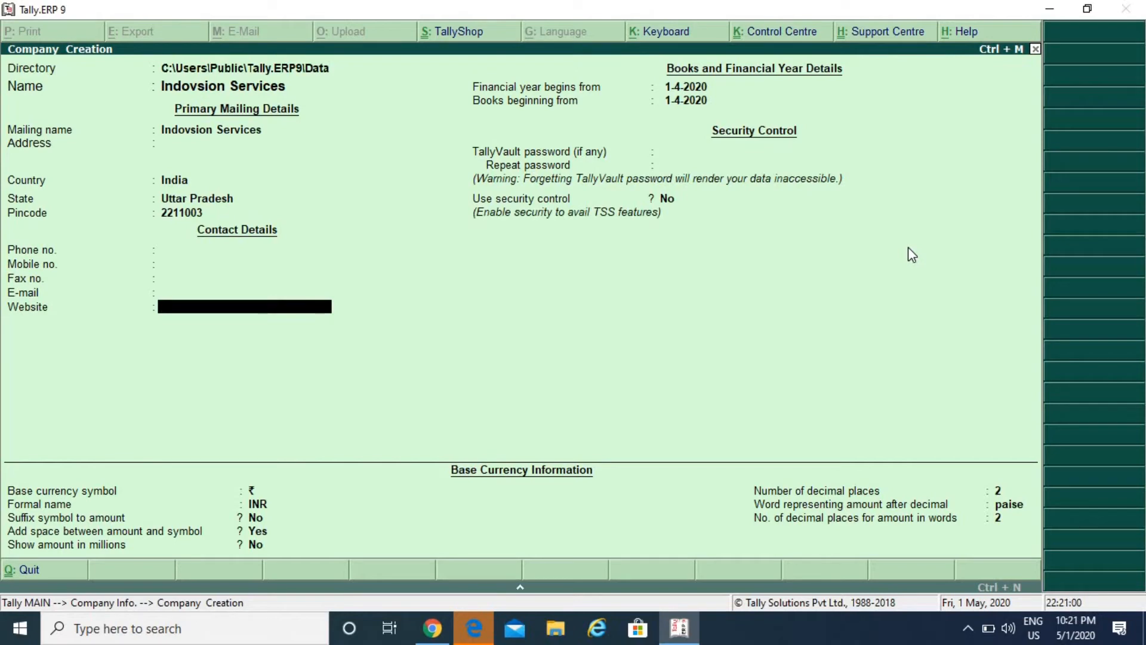
{"action": "key", "text": "Return"}
{"action": "key", "text": "Return"}
{"action": "key", "text": "Return"}
{"action": "key", "text": "Return"}
{"action": "key", "text": "Return"}
{"action": "key", "text": "Return"}
{"action": "key", "text": "Return"}
{"action": "key", "text": "Return"}
{"action": "key", "text": "Return"}
{"action": "key", "text": "Return"}
{"action": "key", "text": "Return"}
{"action": "key", "text": "Return"}
{"action": "key", "text": "Return"}
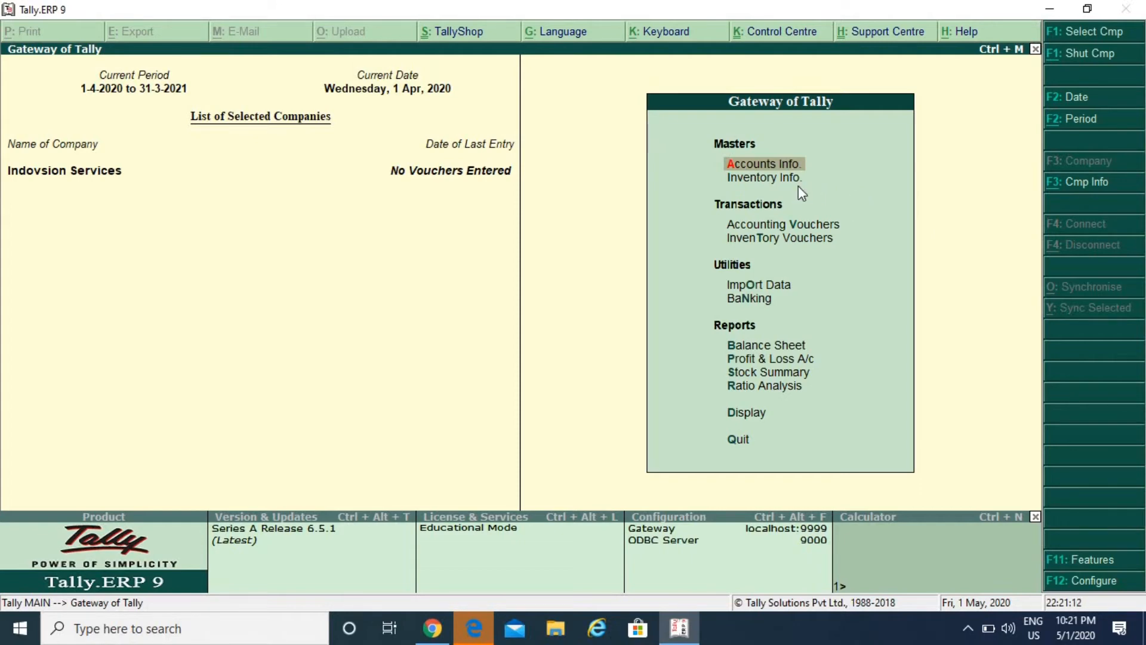
Start creating a single ledger in the accounts masters and enter the supplier's name
{"action": "key", "text": "Return"}
{"action": "key", "text": "Down"}
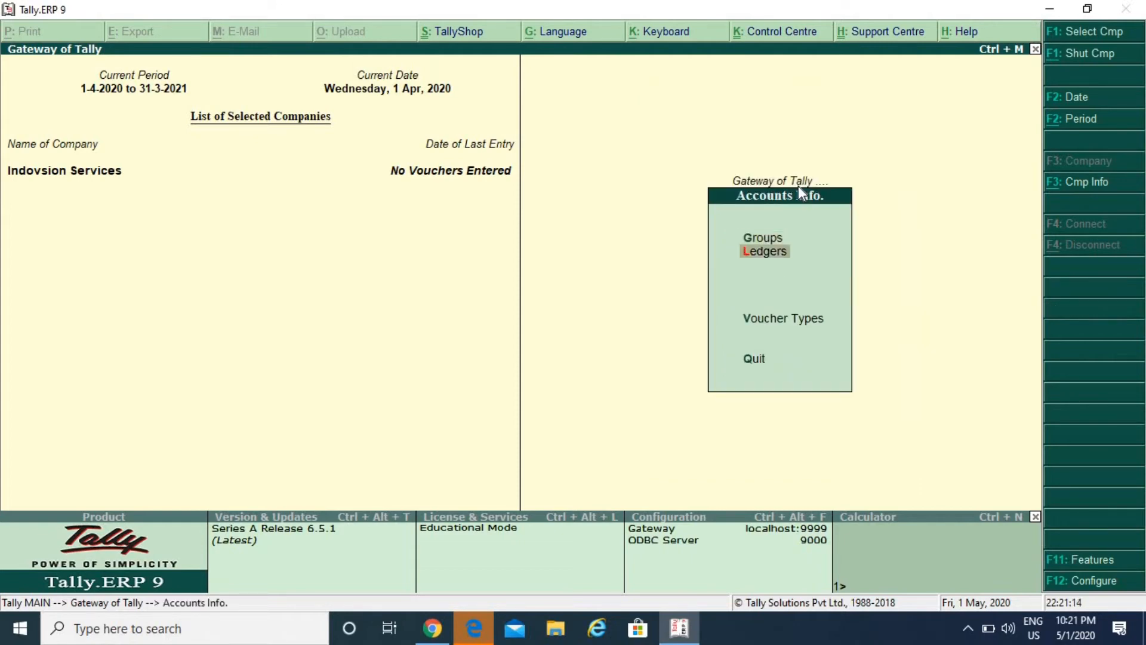
{"action": "key", "text": "Return"}
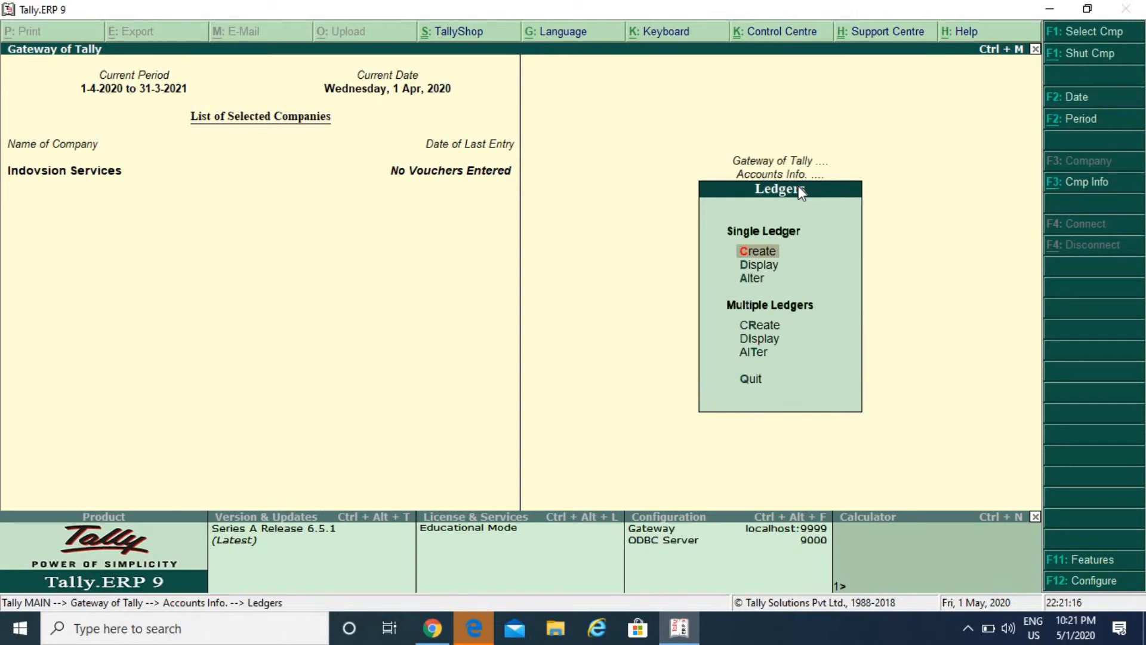
{"action": "key", "text": "Return"}
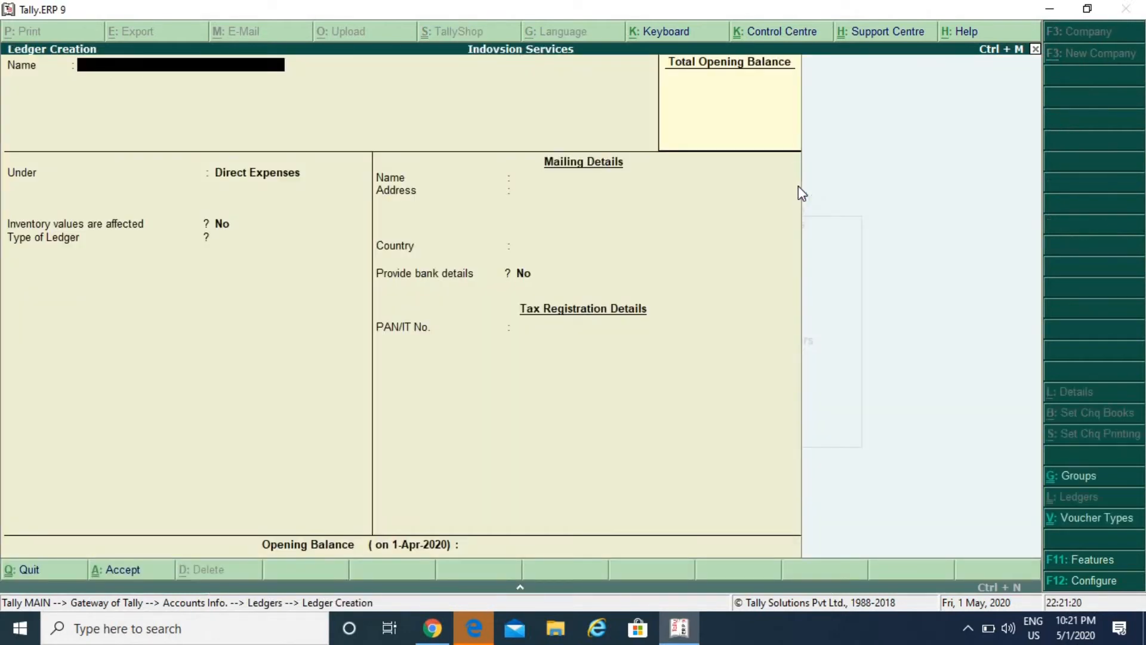
{"action": "type", "text": "Rithes"}
{"action": "key", "text": "BackSpace"}
{"action": "key", "text": "BackSpace"}
{"action": "key", "text": "BackSpace"}
{"action": "key", "text": "BackSpace"}
{"action": "type", "text": "tesh"}
{"action": "key", "text": "Return"}
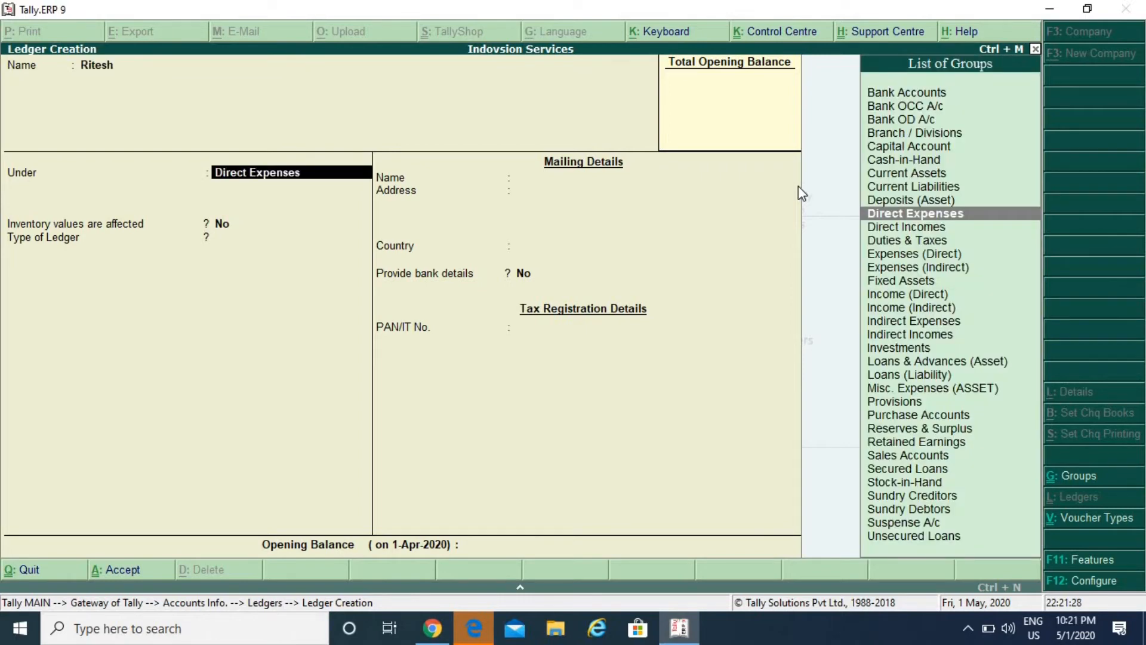
Place the supplier ledger under Sundry Creditors, keeping the default bill-by-bill, inventory, country, state and bank detail settings
{"action": "type", "text": "Cre"}
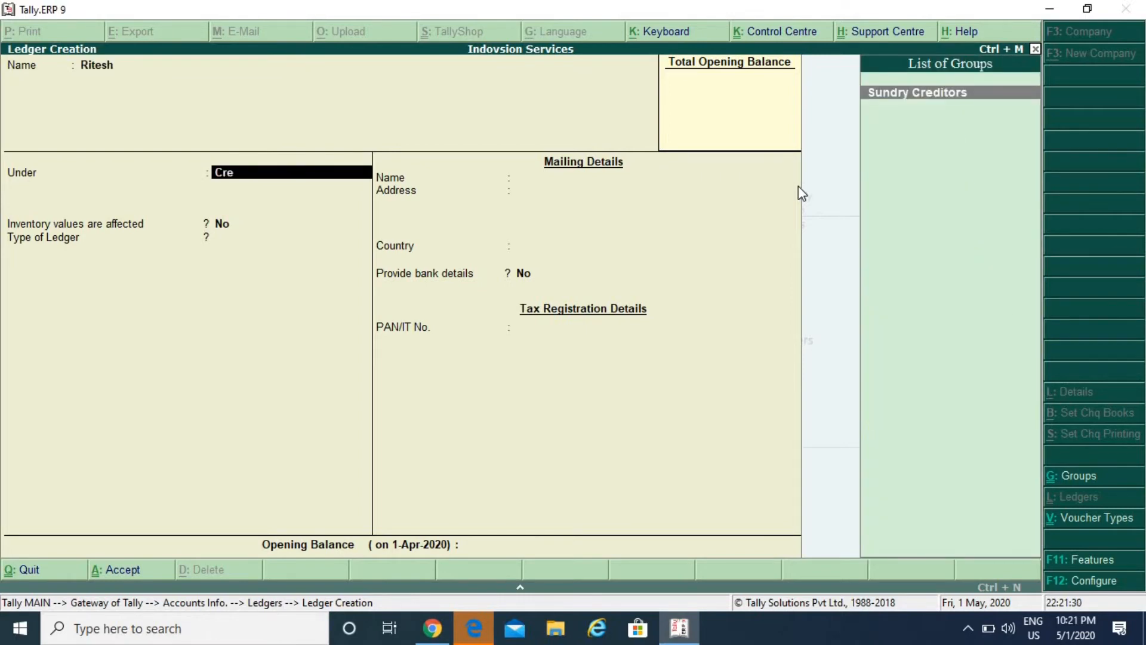
{"action": "key", "text": "Return"}
{"action": "key", "text": "Return"}
{"action": "key", "text": "Return"}
{"action": "key", "text": "Return"}
{"action": "key", "text": "Return"}
{"action": "key", "text": "Return"}
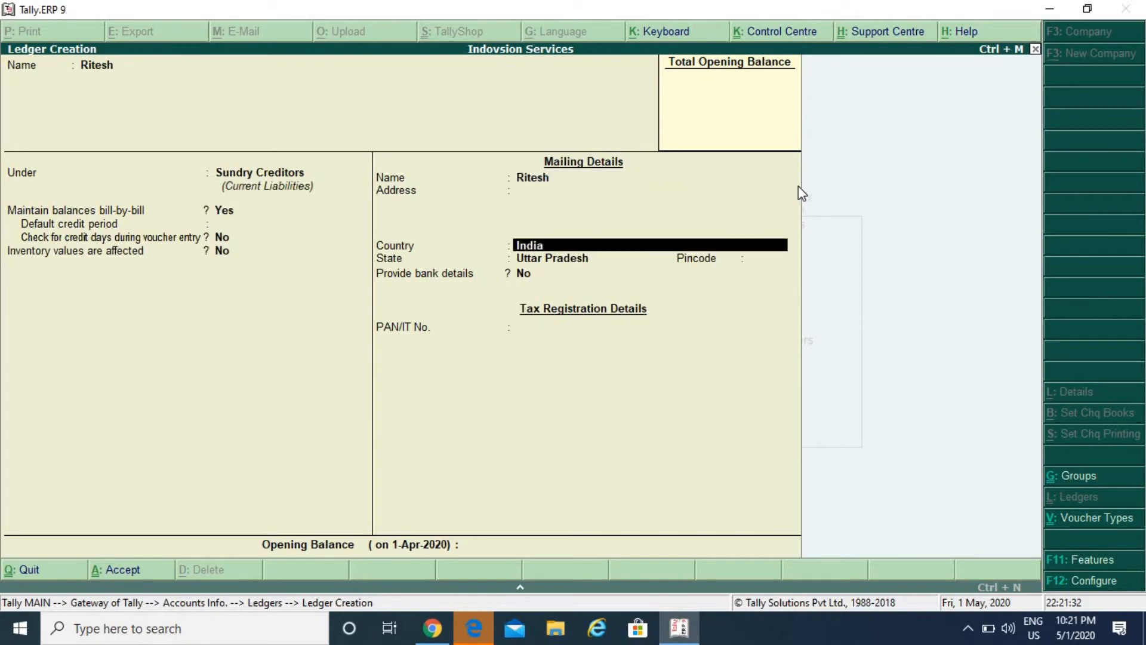
{"action": "key", "text": "Return"}
{"action": "key", "text": "Return"}
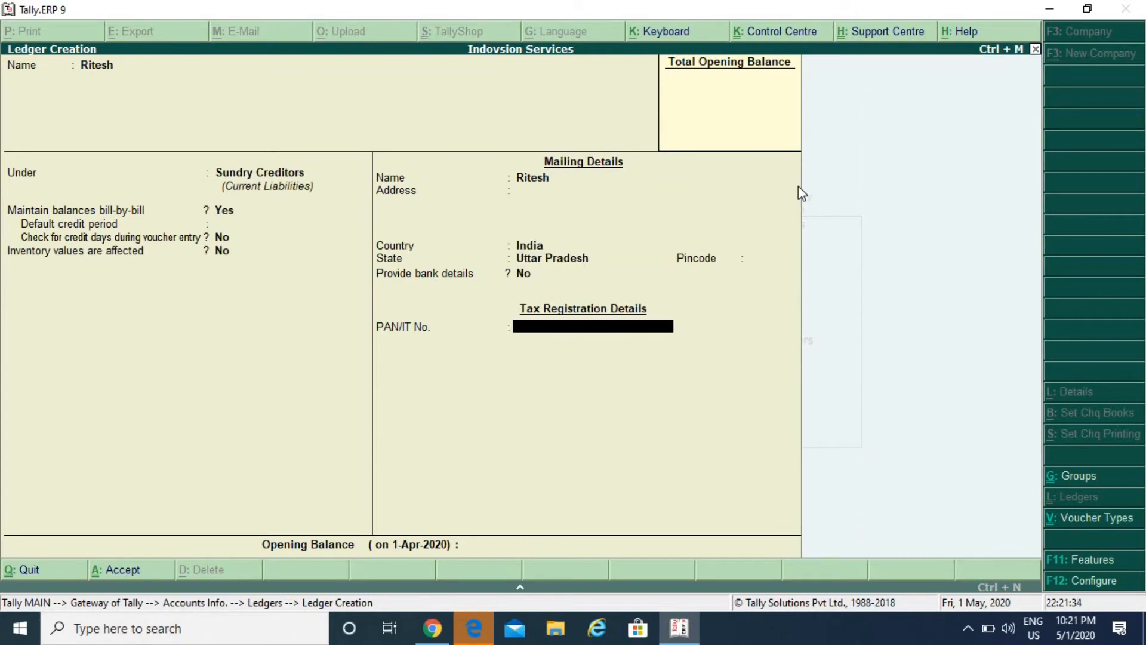
Return to the supplier ledger's mailing details and fill in the address
{"action": "key", "text": "Up"}
{"action": "key", "text": "Up"}
{"action": "key", "text": "Up"}
{"action": "key", "text": "Up"}
{"action": "key", "text": "Up"}
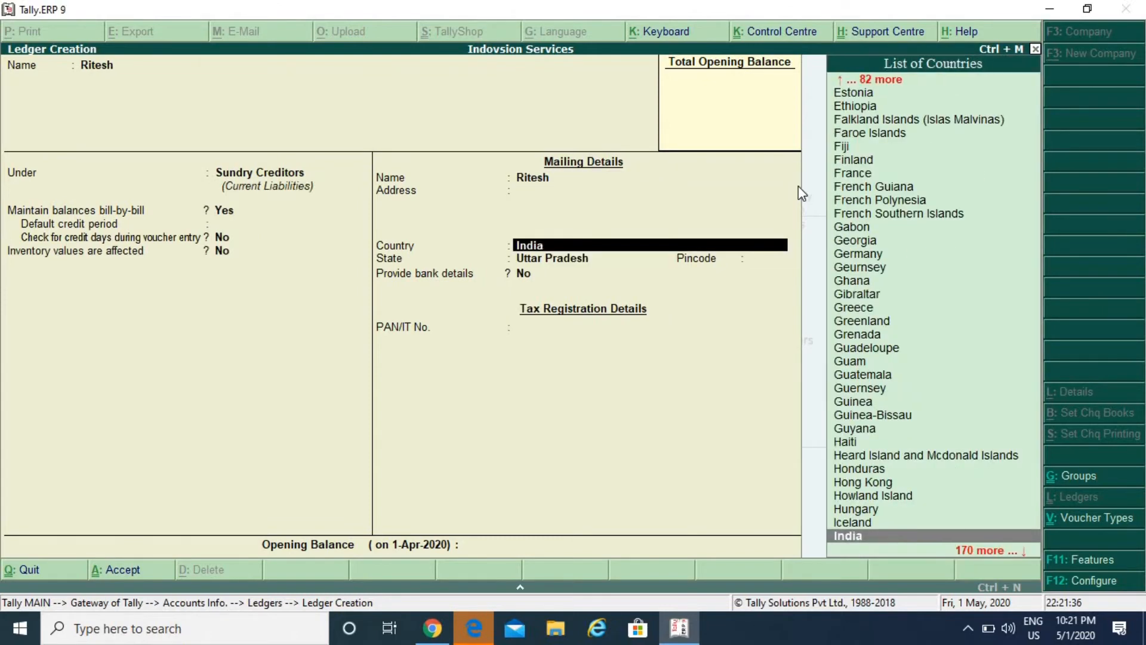
{"action": "type", "text": "Lucknow"}
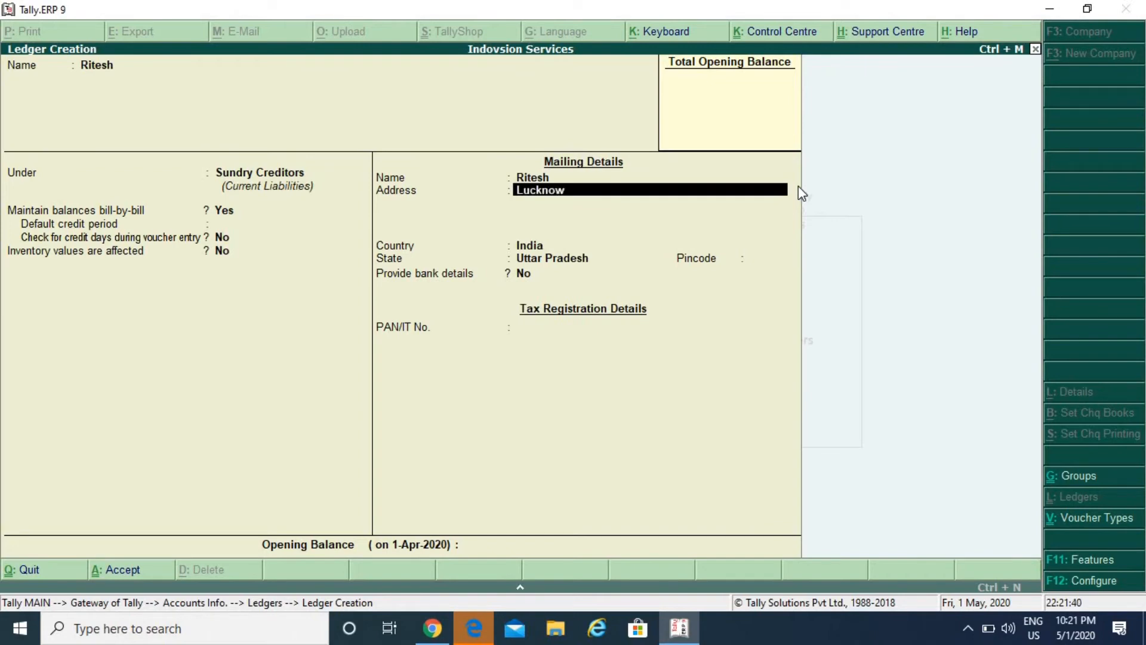
Keep the address, default country and default state in the supplier ledger's mailing details, leaving the pincode blank
{"action": "key", "text": "Return"}
{"action": "key", "text": "Return"}
{"action": "key", "text": "Return"}
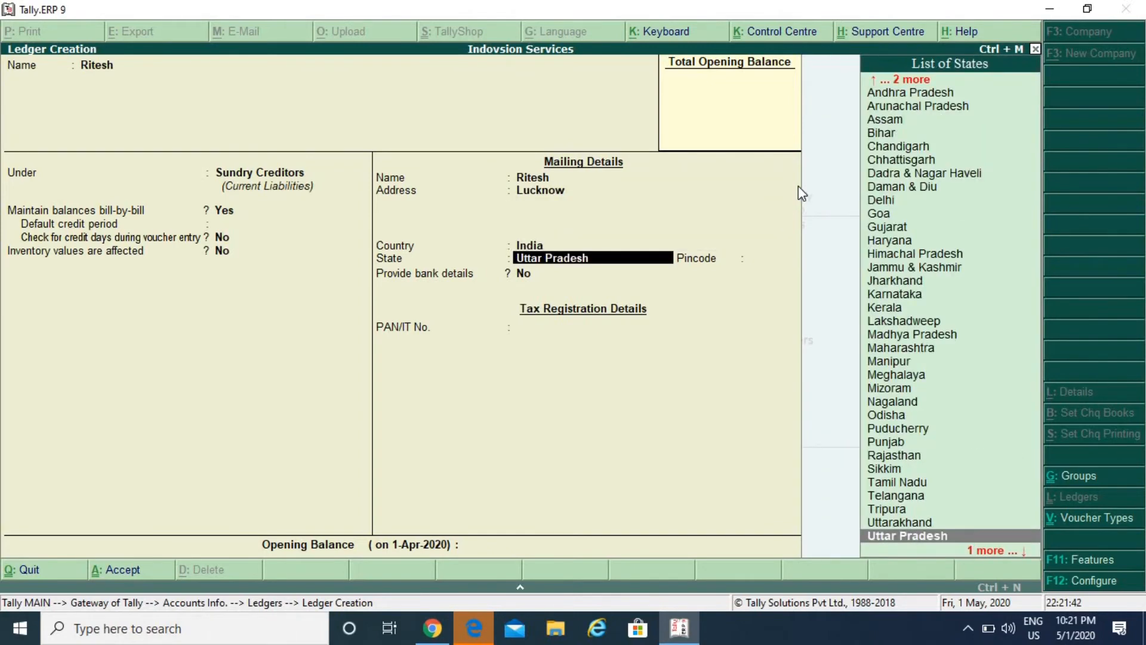
{"action": "key", "text": "Return"}
{"action": "key", "text": "Return"}
{"action": "key", "text": "Return"}
{"action": "key", "text": "Return"}
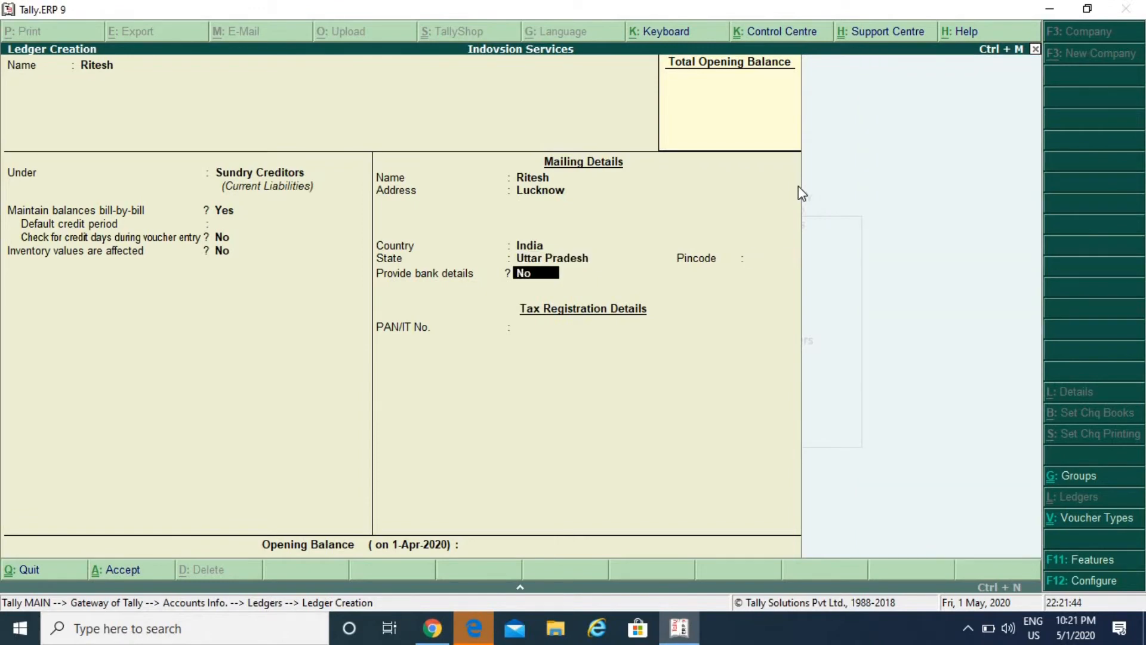
{"action": "key", "text": "BackSpace"}
{"action": "key", "text": "BackSpace"}
{"action": "type", "text": "yes"}
{"action": "key", "text": "Return"}
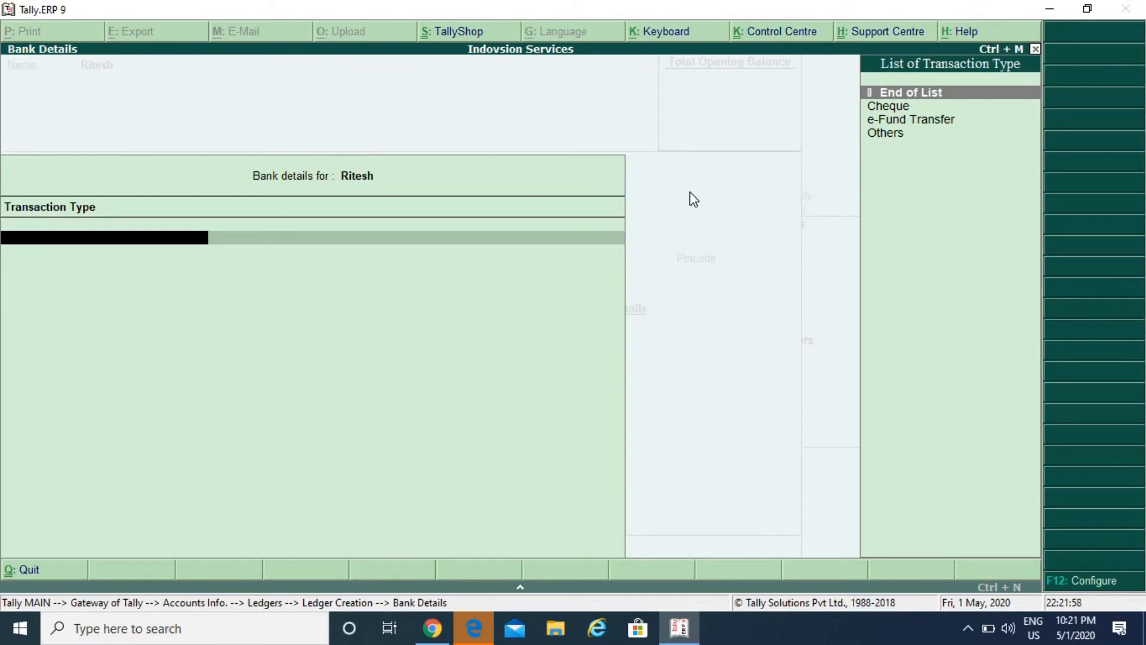
{"action": "key", "text": "Return"}
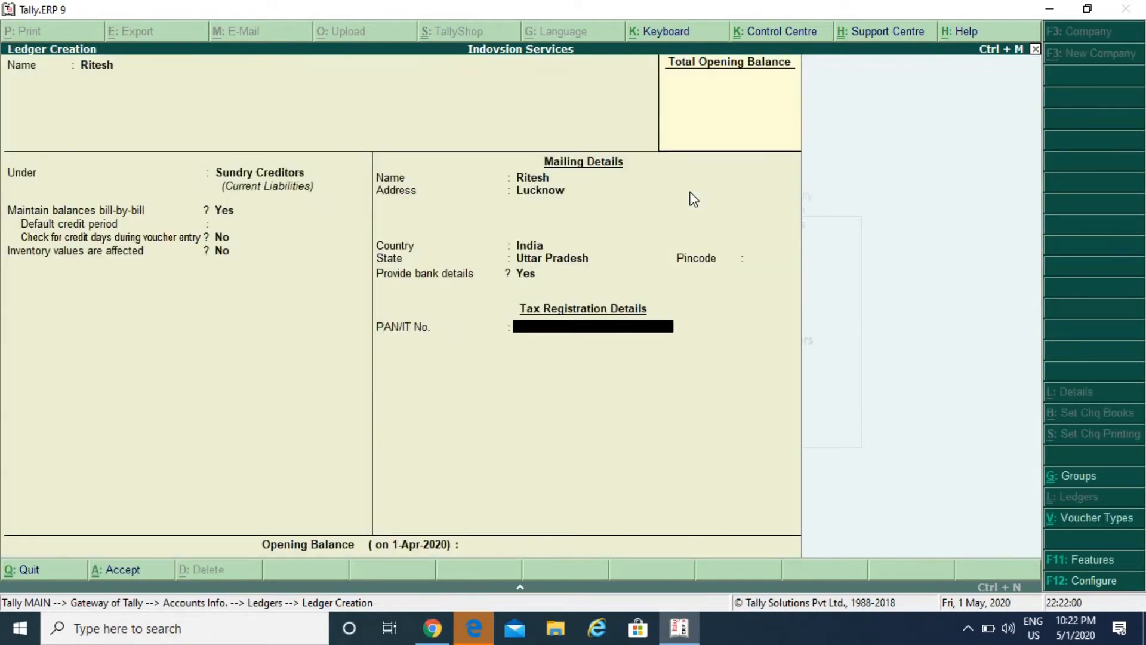
{"action": "key", "text": "BackSpace"}
{"action": "key", "text": "BackSpace"}
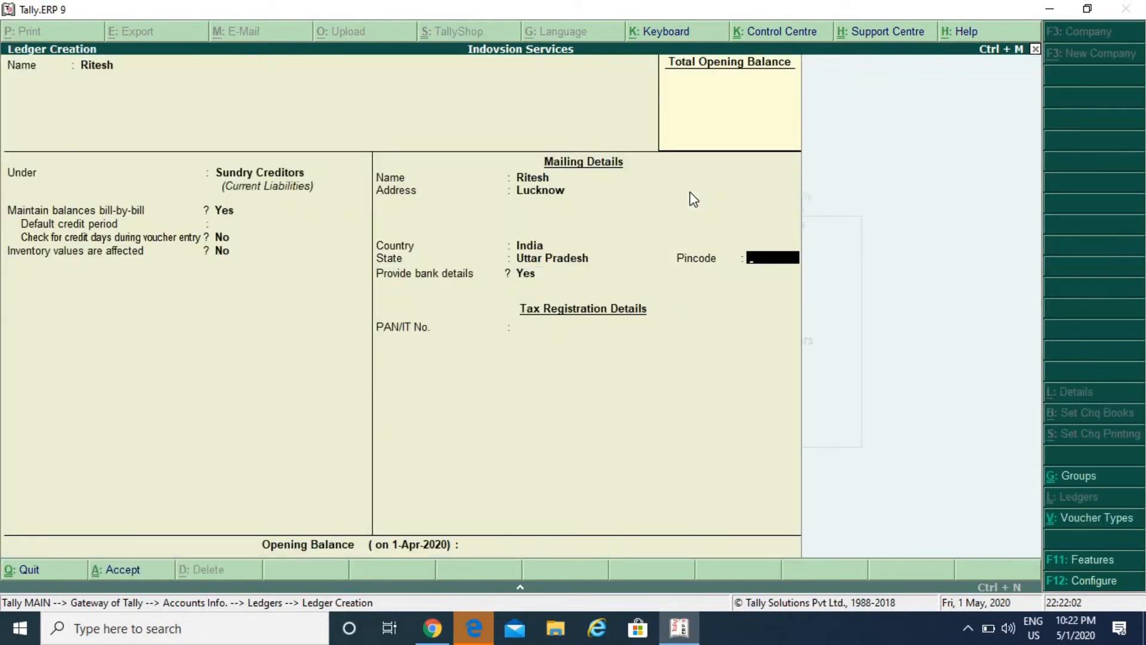
{"action": "key", "text": "BackSpace"}
{"action": "key", "text": "n"}
{"action": "key", "text": "Return"}
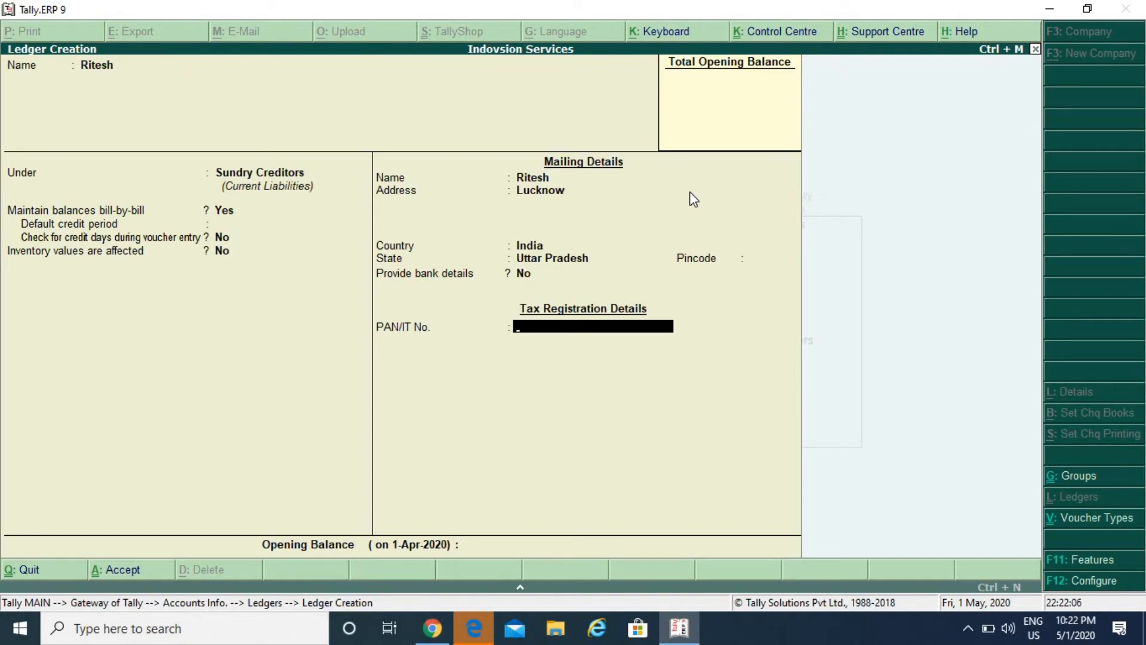
Leave the supplier's PAN/IT number and opening balance blank and save the ledger
{"action": "key", "text": "Return"}
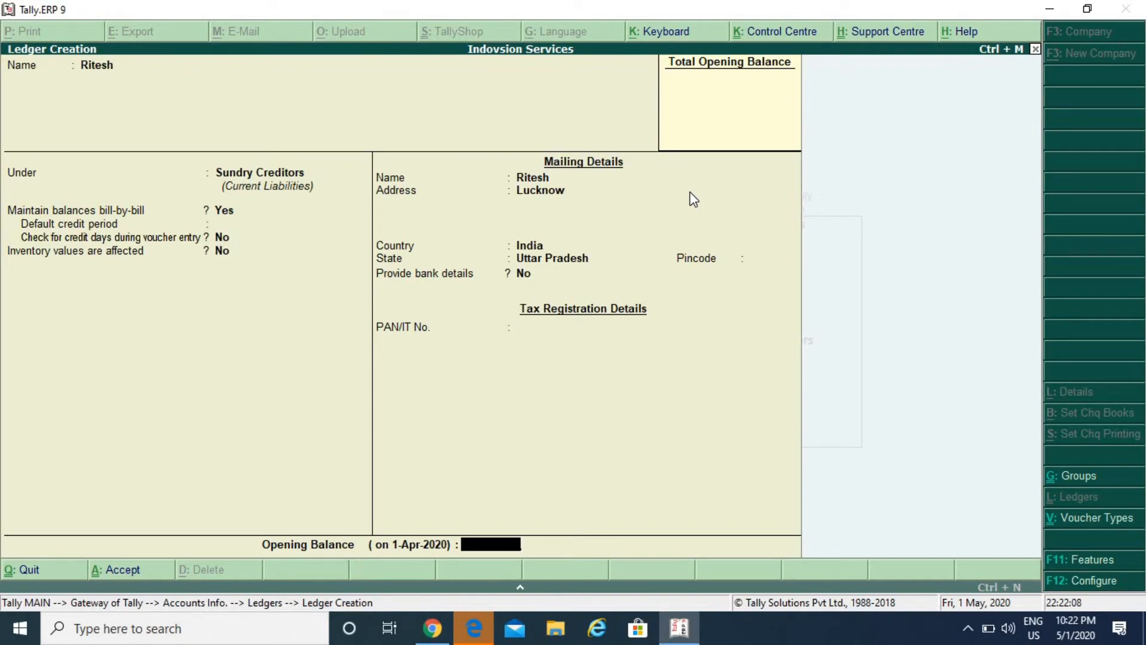
{"action": "key", "text": "Return"}
{"action": "key", "text": "Return"}
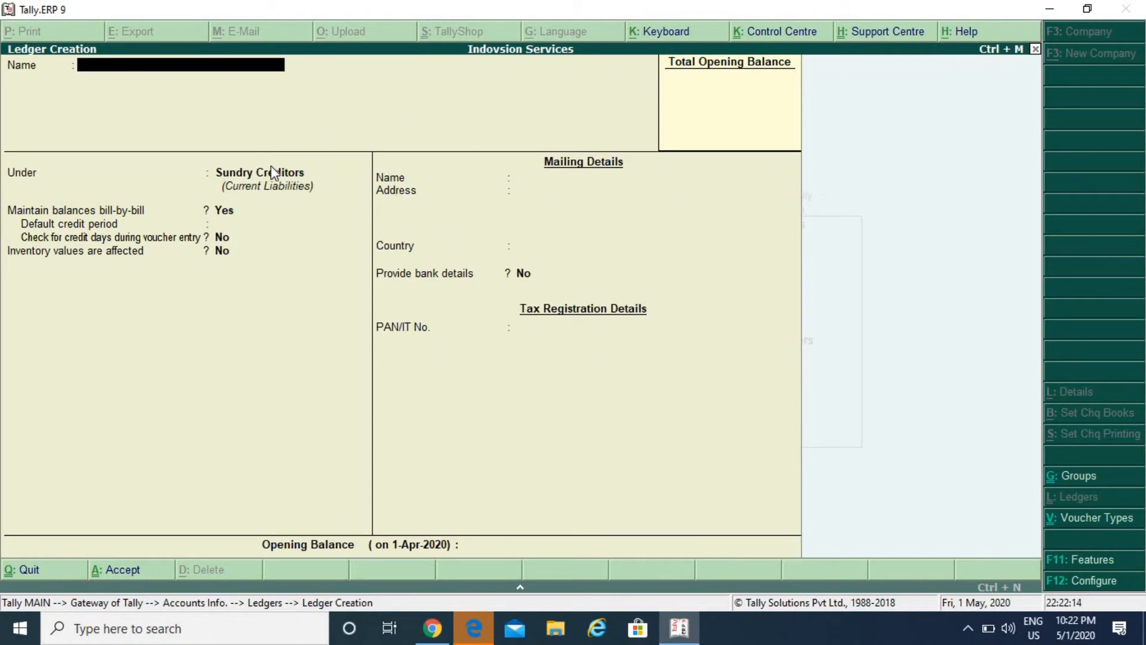
Define a Purchase ledger under Purchase Accounts, keeping inventory values affected, ledger type Not Applicable and a blank opening balance
{"action": "type", "text": "Purchase"}
{"action": "key", "text": "Return"}
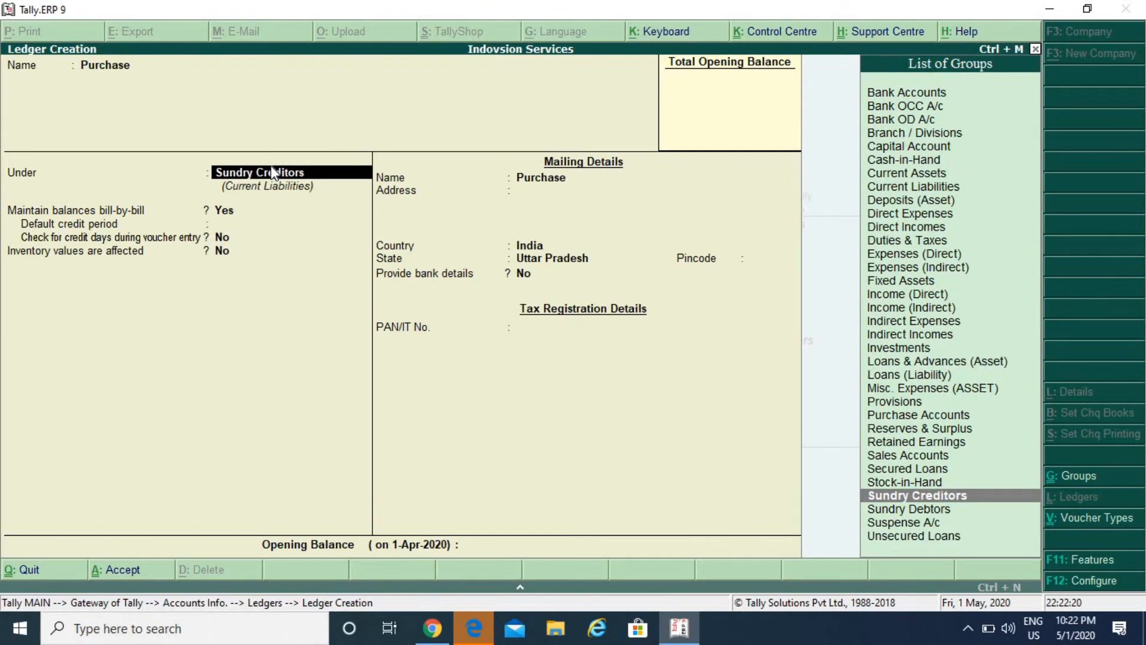
{"action": "type", "text": "Purch"}
{"action": "key", "text": "Return"}
{"action": "key", "text": "Return"}
{"action": "key", "text": "Return"}
{"action": "key", "text": "Return"}
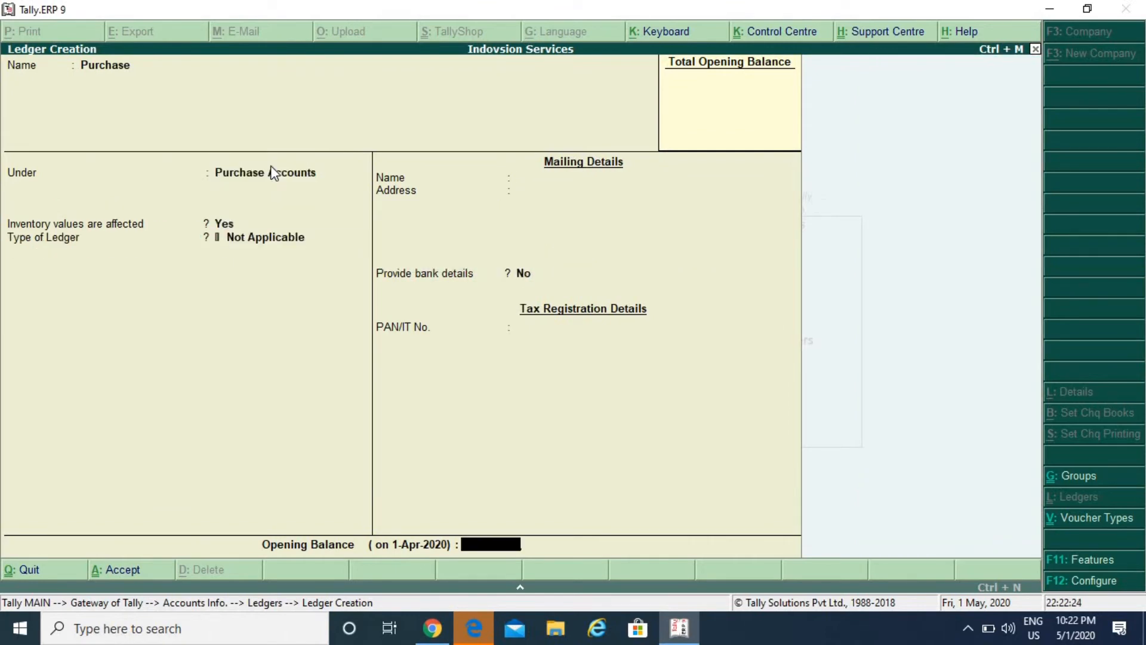
{"action": "key", "text": "Return"}
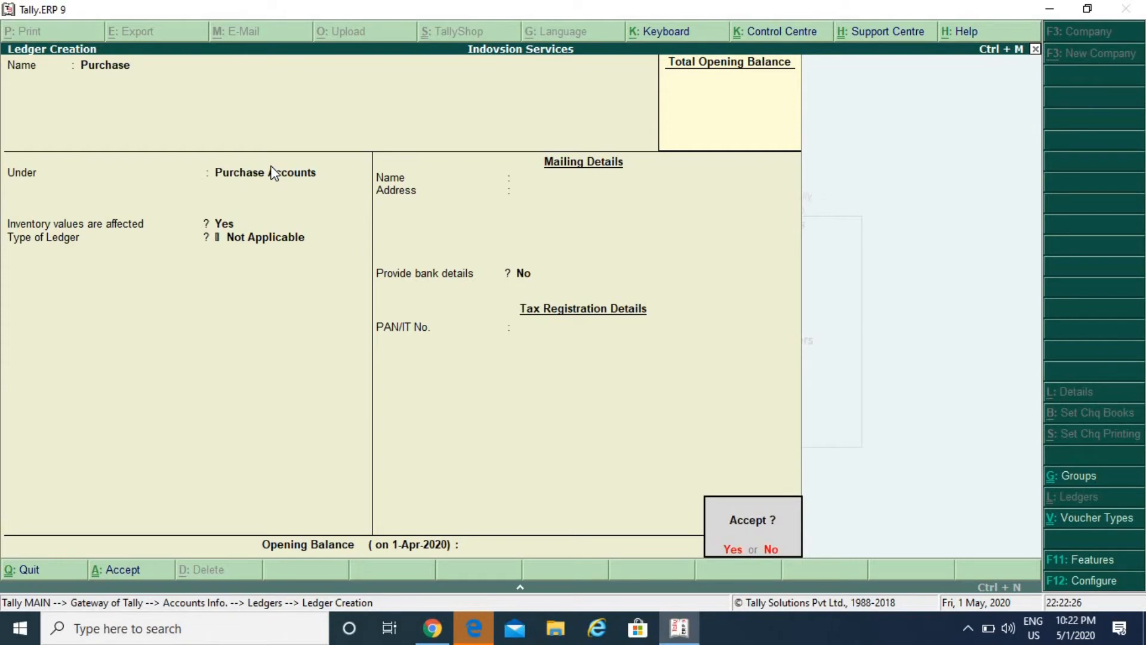
Recheck the Purchase ledger's bank details option, keep it at No, and save the ledger
{"action": "key", "text": "Escape"}
{"action": "key", "text": "BackSpace"}
{"action": "key", "text": "BackSpace"}
{"action": "key", "text": "Return"}
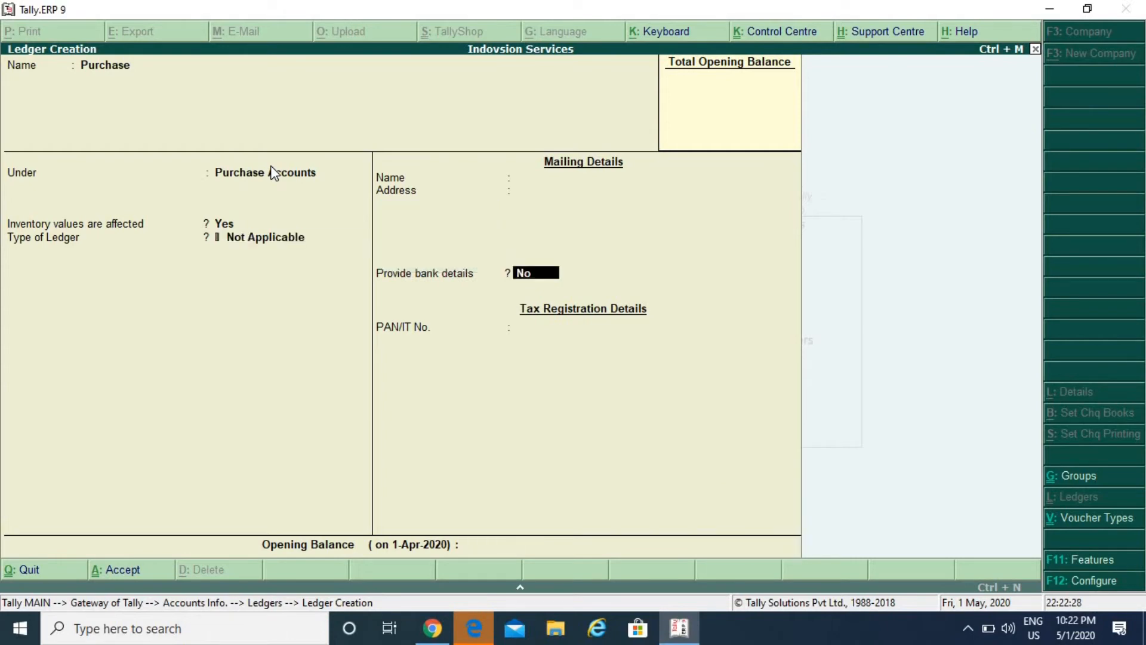
{"action": "key", "text": "Return"}
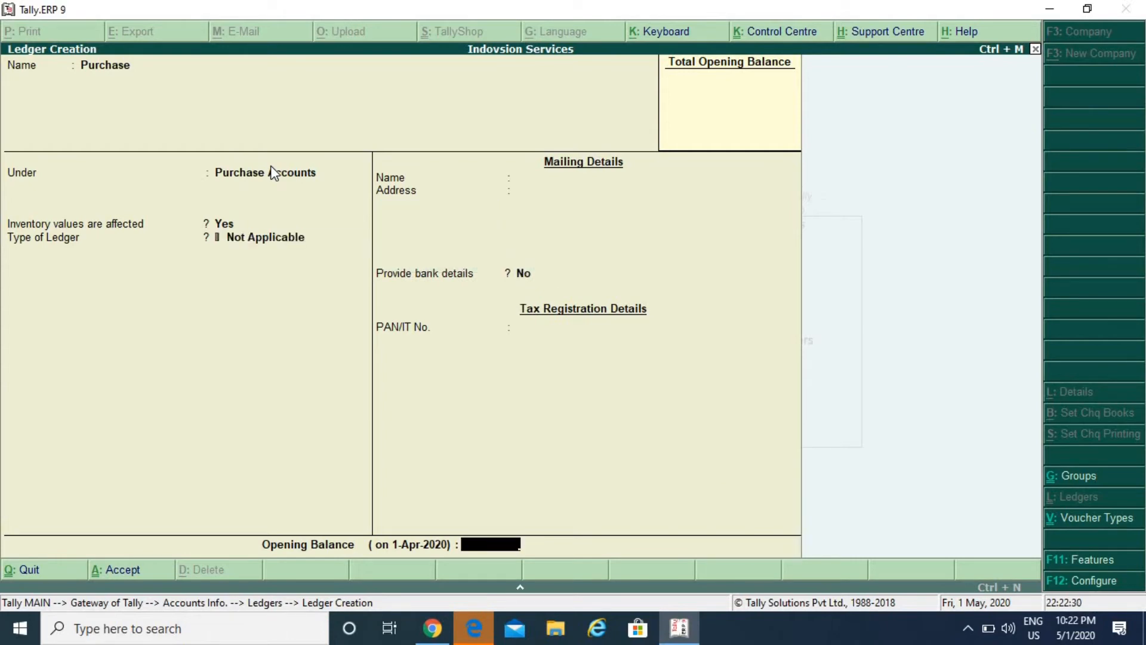
{"action": "key", "text": "Return"}
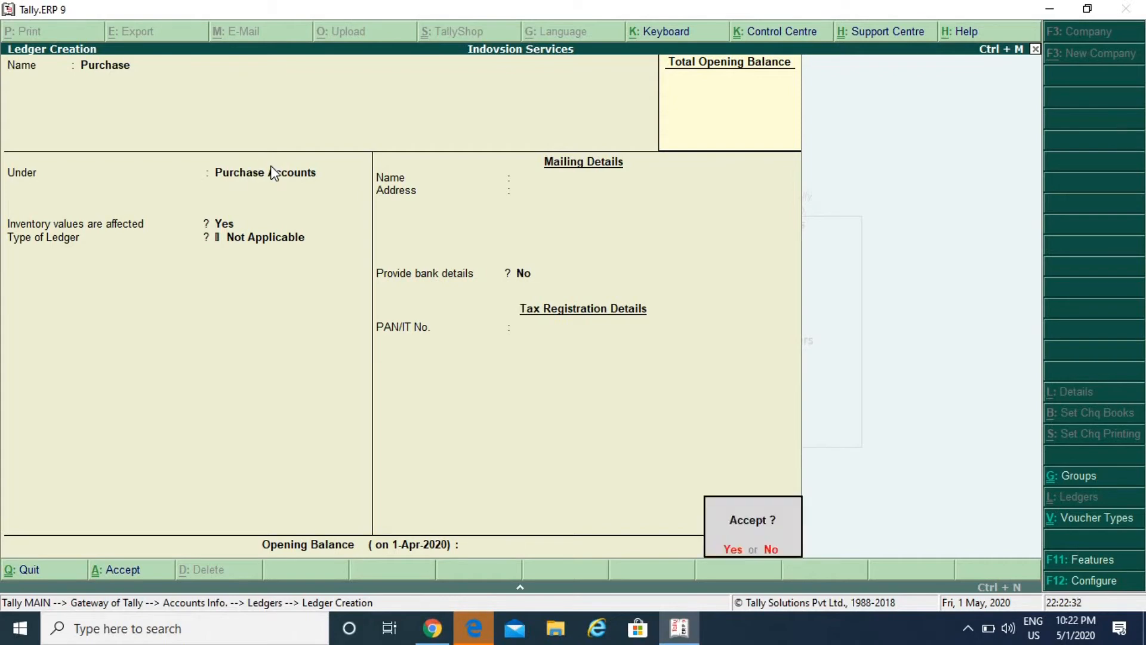
{"action": "key", "text": "Return"}
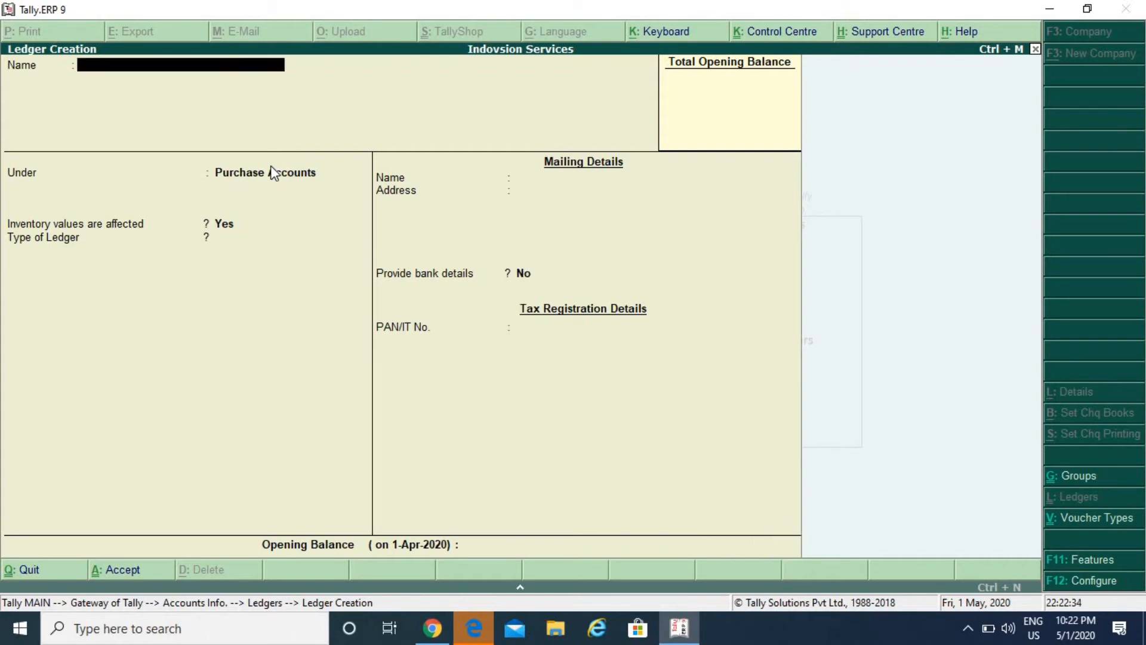
Create a Packing Charges ledger under Direct Expenses, keeping the default inventory, ledger type and bank settings, and save it
{"action": "type", "text": "Packing Charges"}
{"action": "key", "text": "Return"}
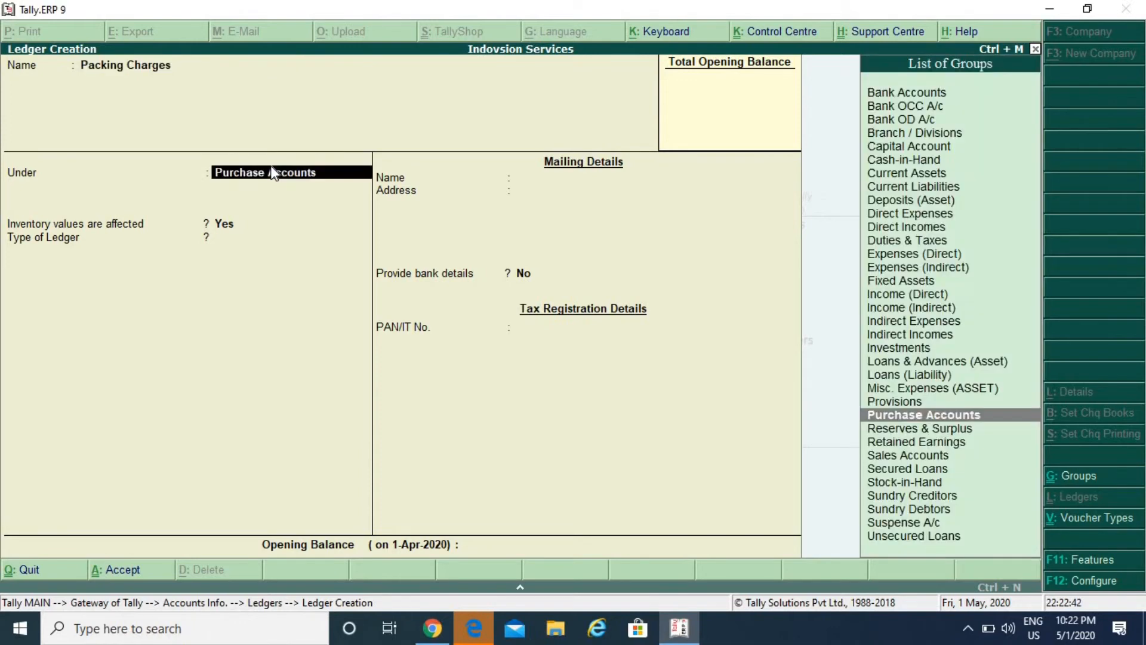
{"action": "type", "text": "Dir"}
{"action": "key", "text": "Return"}
{"action": "key", "text": "Return"}
{"action": "key", "text": "Return"}
{"action": "key", "text": "Return"}
{"action": "key", "text": "Return"}
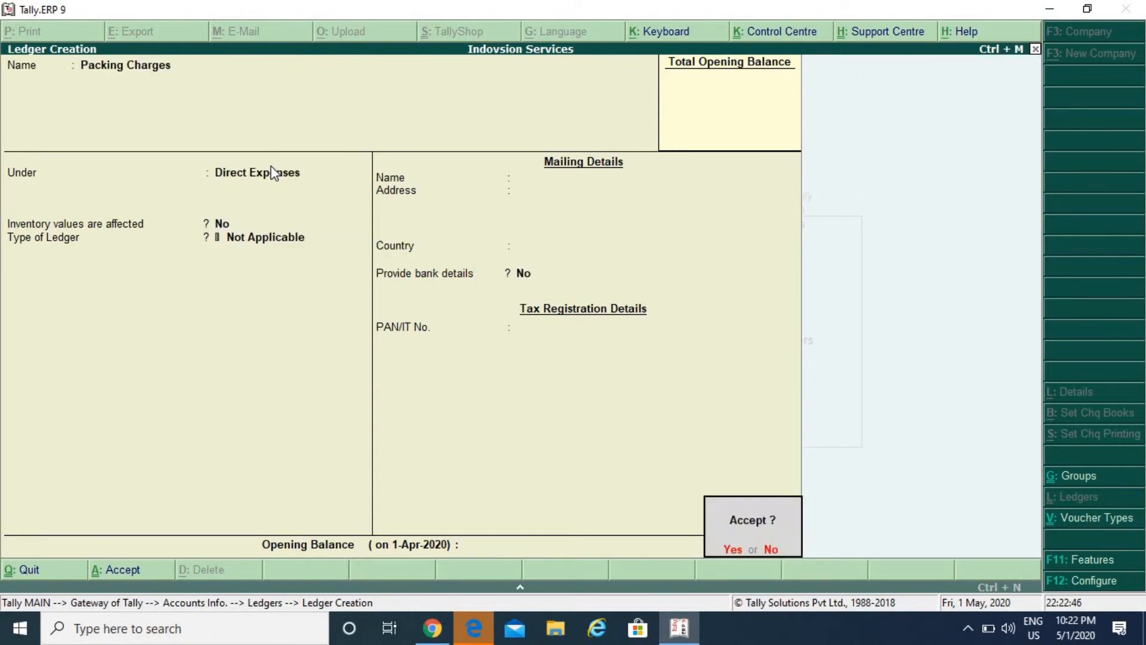
{"action": "key", "text": "Return"}
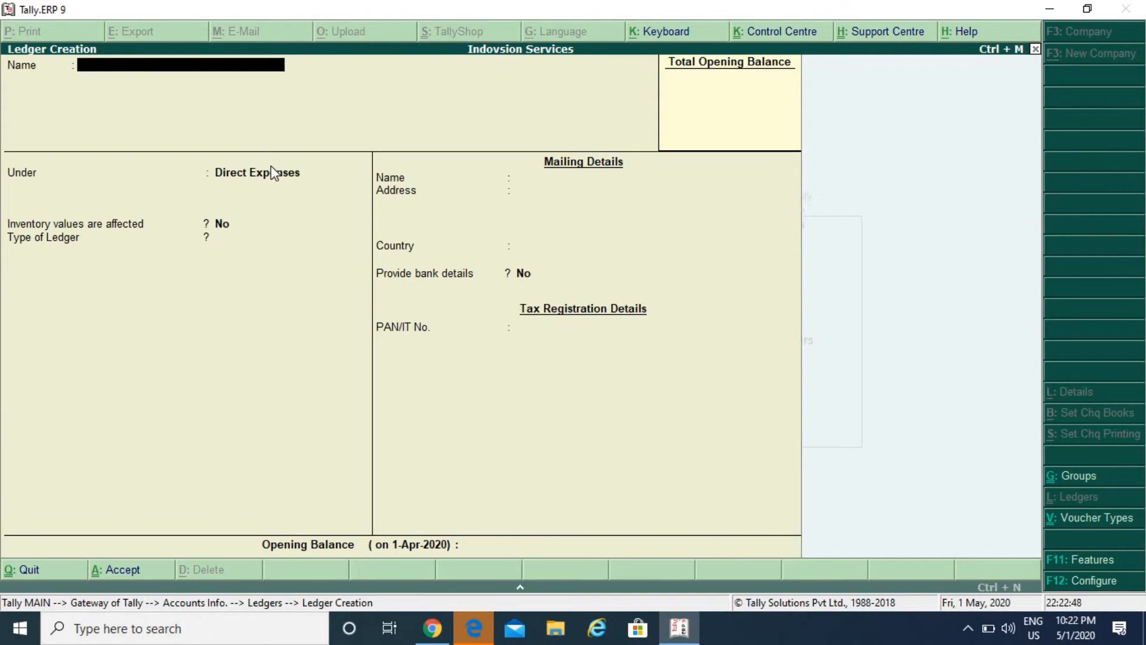
Leave ledger creation and open the account groups masters
{"action": "key", "text": "Escape"}
{"action": "key", "text": "Escape"}
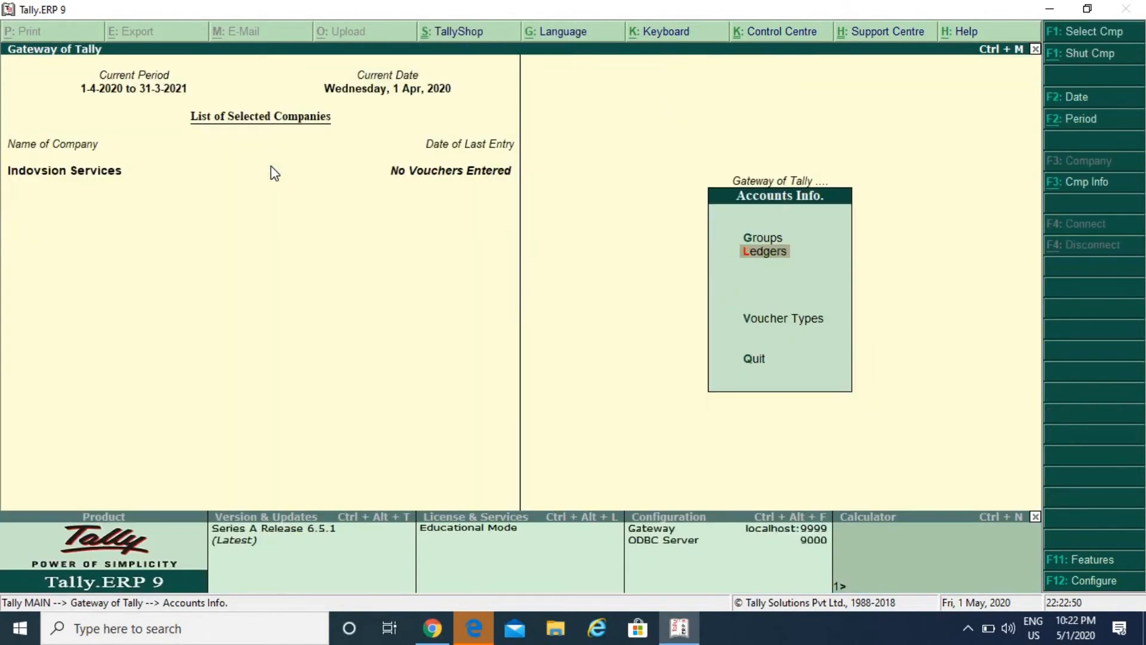
{"action": "key", "text": "Up"}
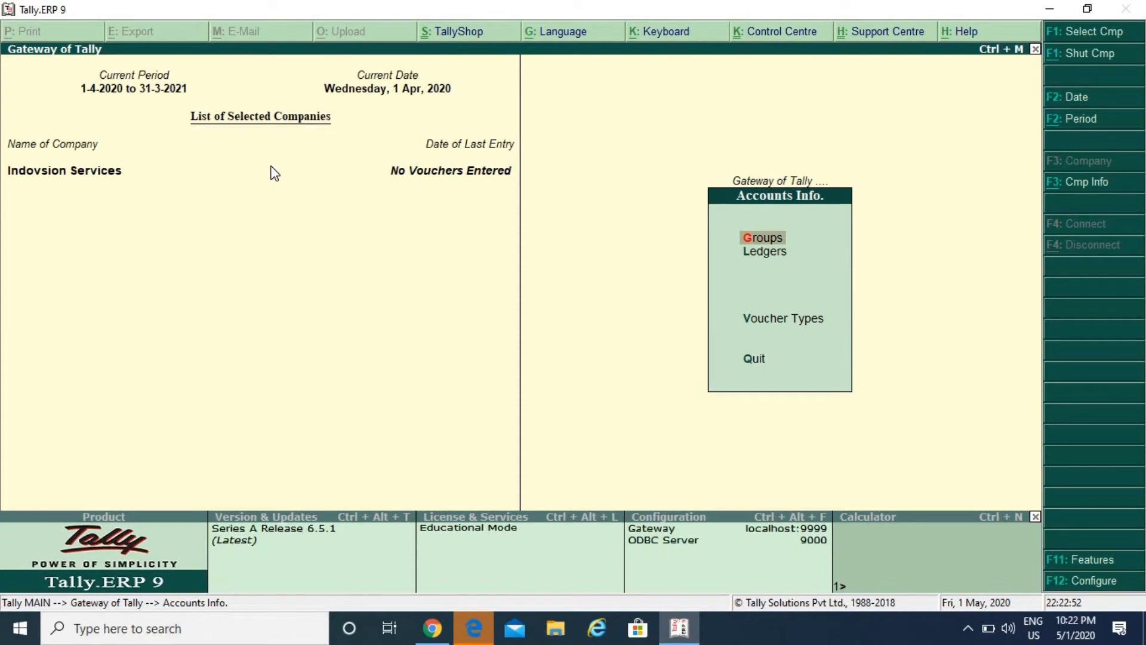
{"action": "key", "text": "Return"}
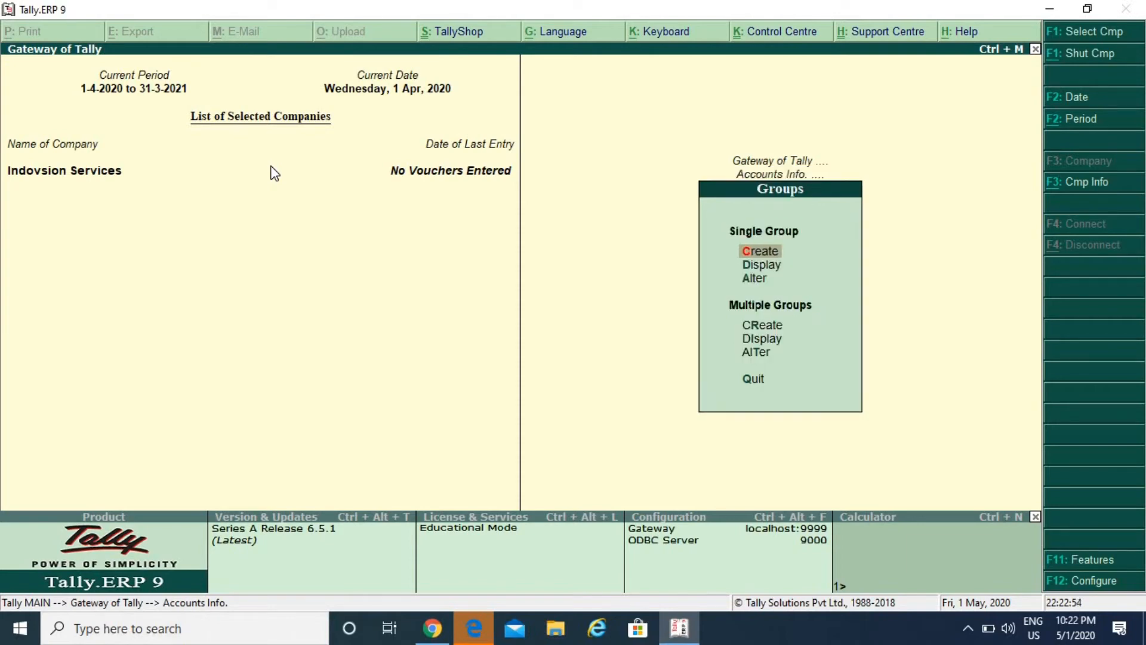
View the list of single groups available for display and leave it without choosing one
{"action": "key", "text": "Down"}
{"action": "key", "text": "Down"}
{"action": "key", "text": "Down"}
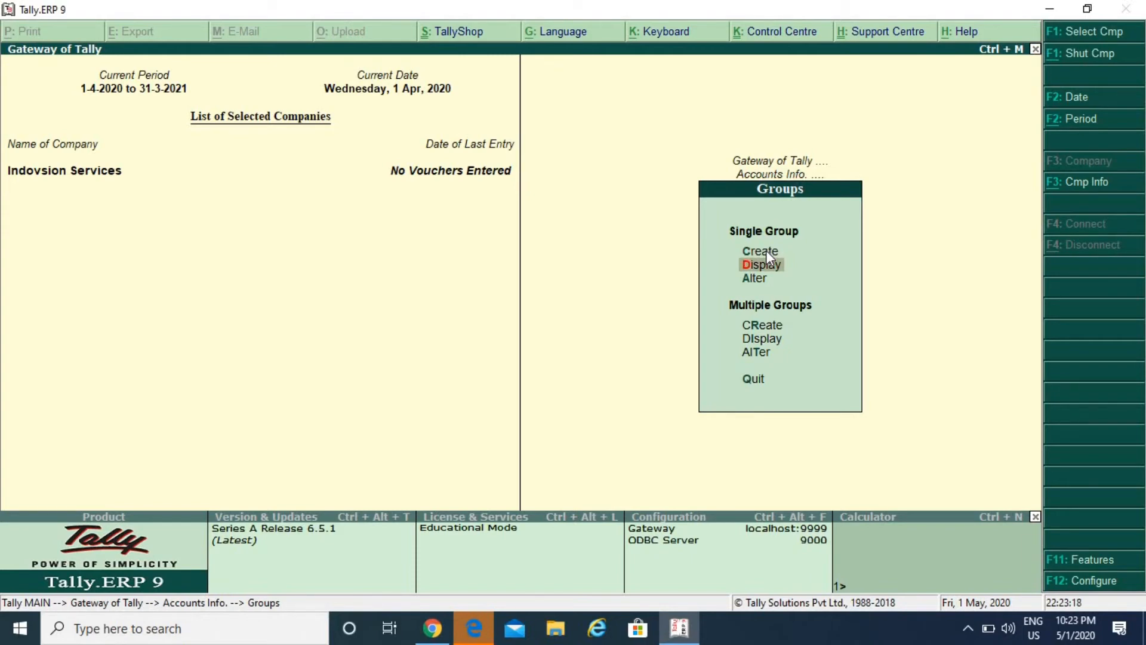
{"action": "key", "text": "Return"}
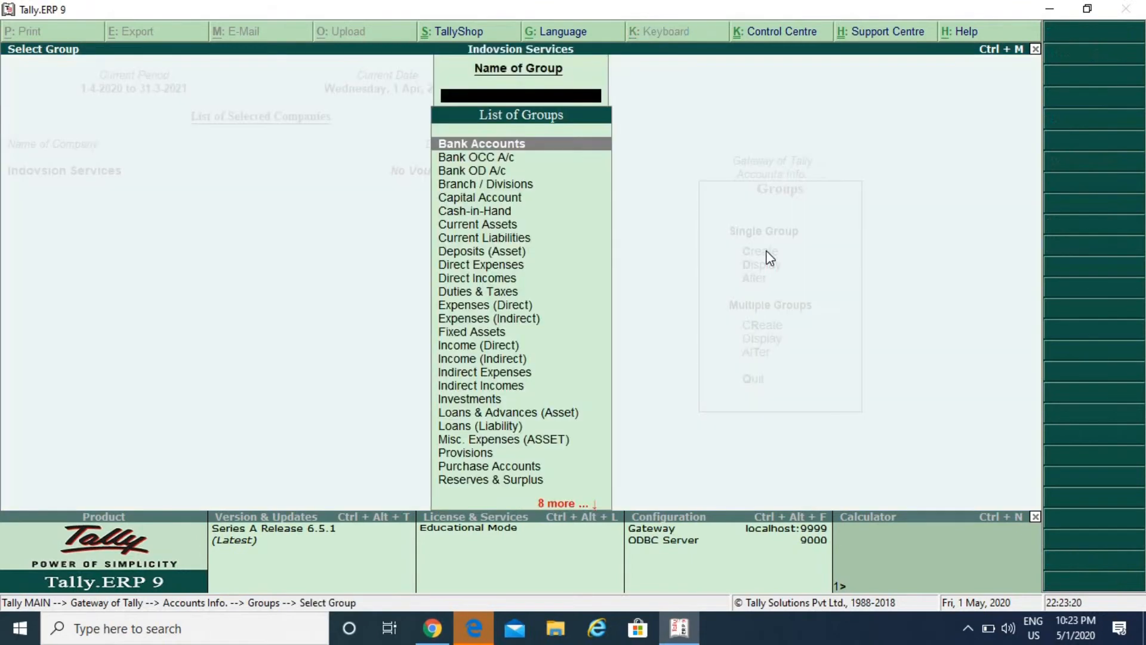
{"action": "key", "text": "Escape"}
Look through the list of single groups for alteration and open Expenses (Direct)
{"action": "key", "text": "Down"}
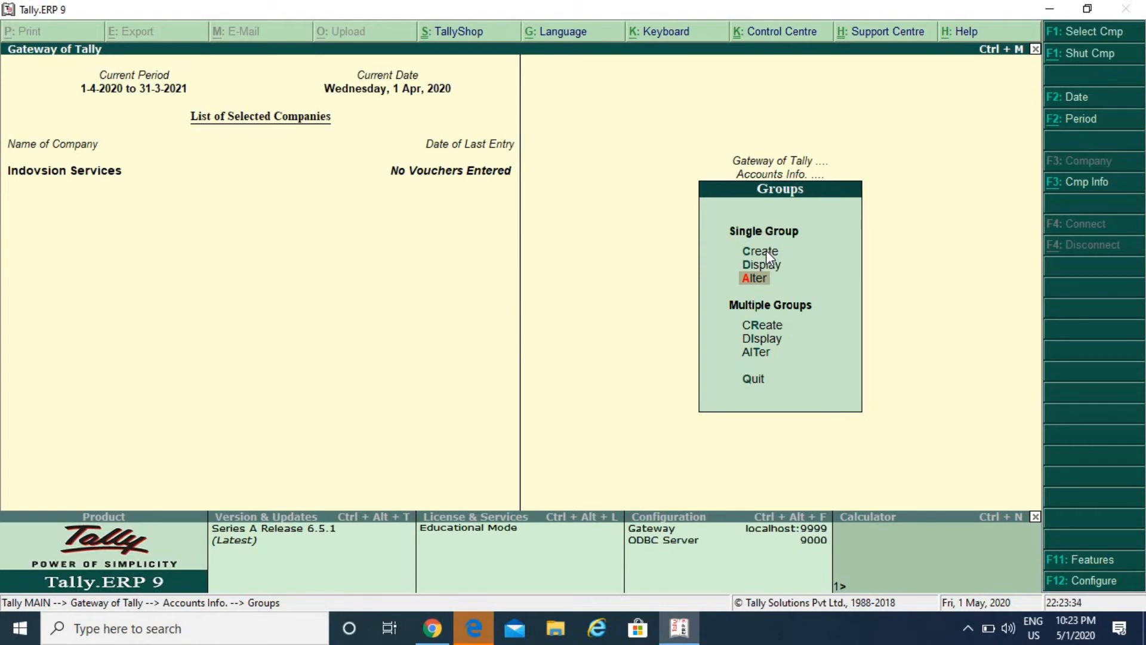
{"action": "key", "text": "Return"}
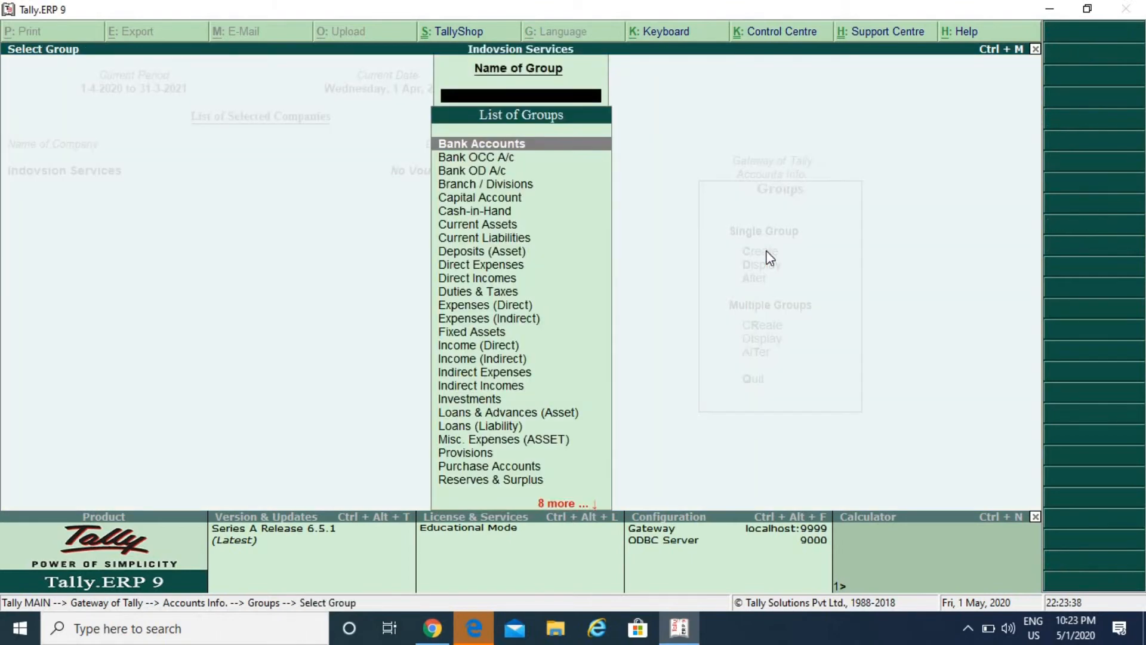
{"action": "key", "text": "Down"}
{"action": "key", "text": "Down"}
{"action": "key", "text": "Down"}
{"action": "key", "text": "Down"}
{"action": "key", "text": "Down"}
{"action": "key", "text": "Down"}
{"action": "key", "text": "Down"}
{"action": "key", "text": "Down"}
{"action": "key", "text": "Down"}
{"action": "key", "text": "Down"}
{"action": "key", "text": "Down"}
{"action": "key", "text": "Down"}
{"action": "key", "text": "Down"}
{"action": "key", "text": "Down"}
{"action": "key", "text": "Down"}
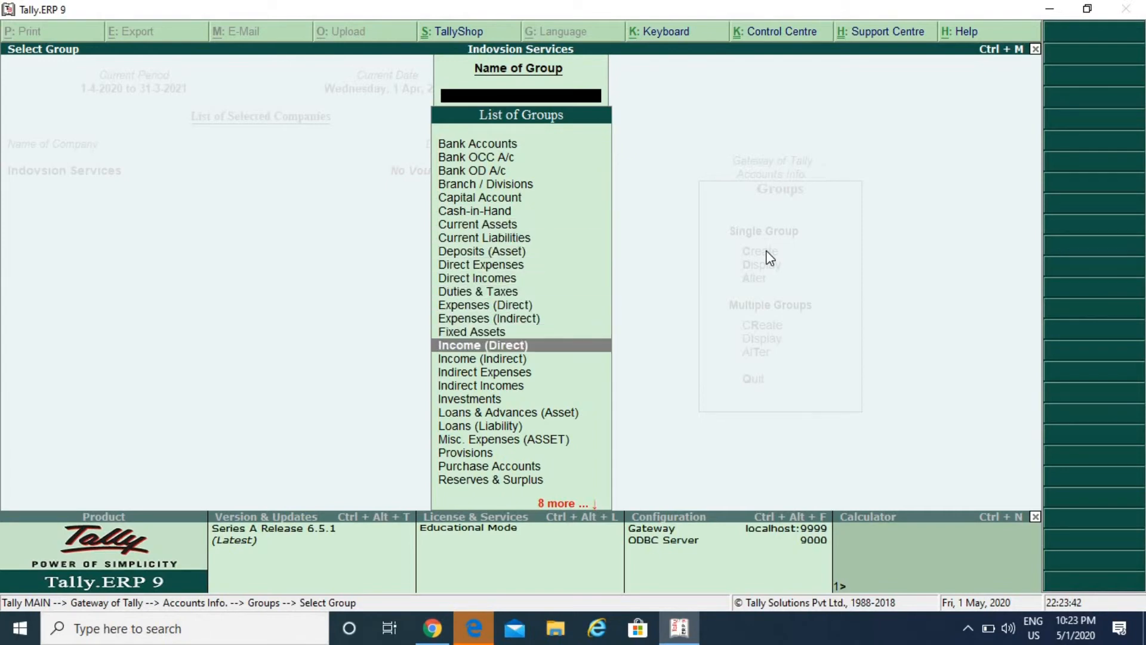
{"action": "key", "text": "Down"}
{"action": "key", "text": "Down"}
{"action": "key", "text": "Down"}
{"action": "key", "text": "Down"}
{"action": "key", "text": "Down"}
{"action": "key", "text": "Down"}
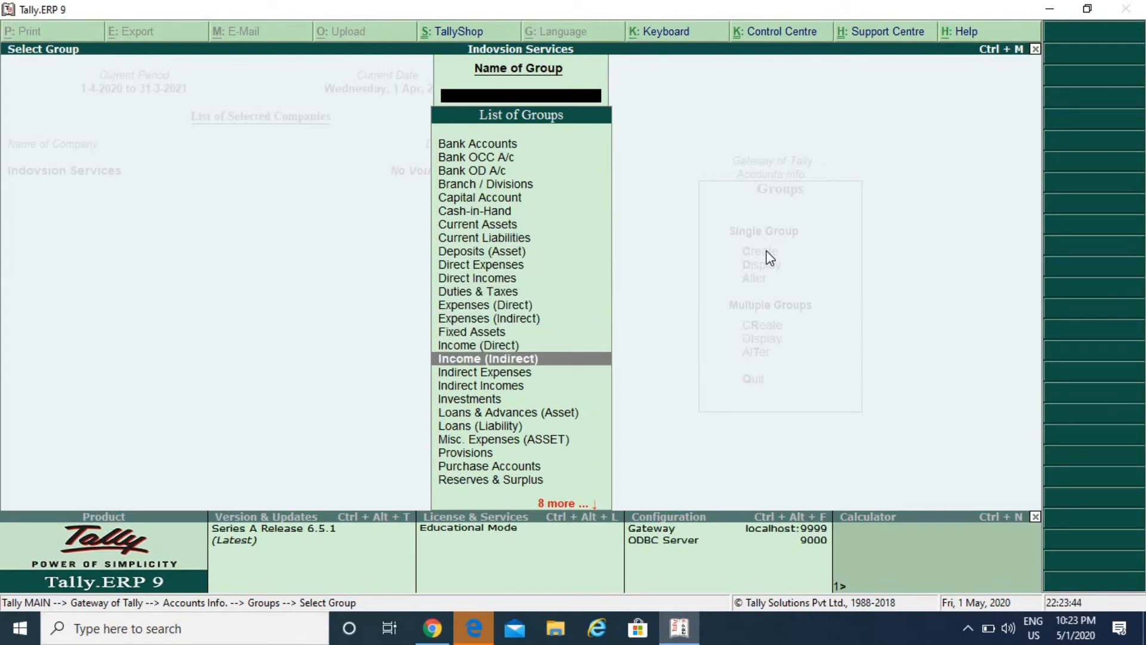
{"action": "key", "text": "Down"}
{"action": "key", "text": "Down"}
{"action": "key", "text": "Down"}
{"action": "key", "text": "Down"}
{"action": "key", "text": "Down"}
{"action": "key", "text": "Down"}
{"action": "key", "text": "Down"}
{"action": "key", "text": "Down"}
{"action": "key", "text": "Down"}
{"action": "key", "text": "Down"}
{"action": "key", "text": "Down"}
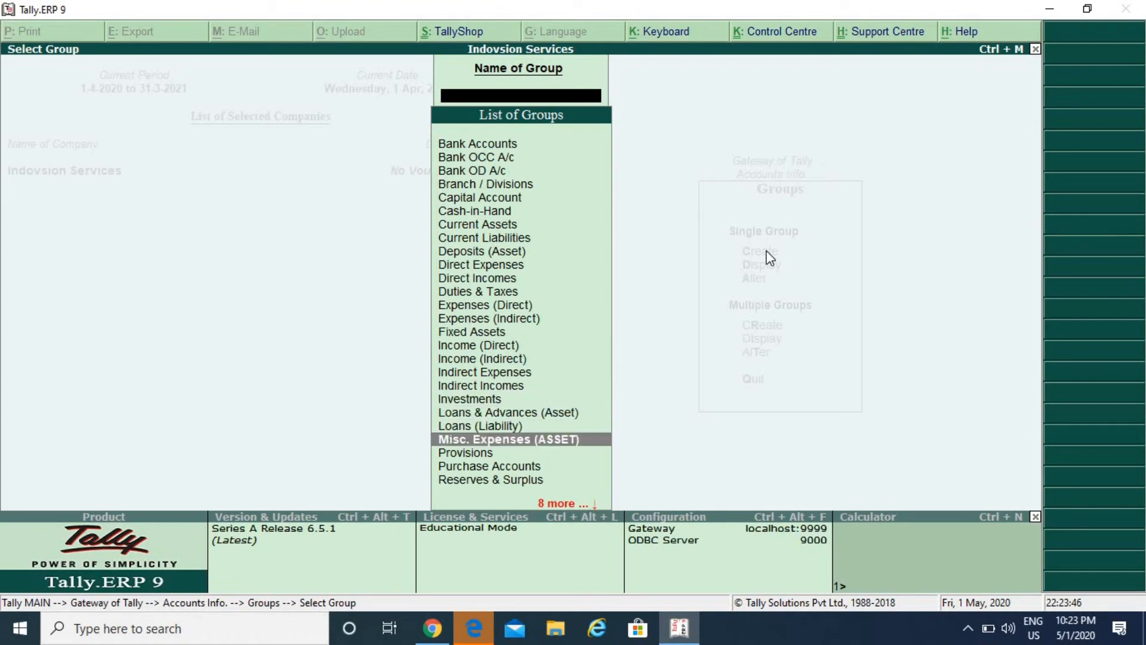
{"action": "key", "text": "Down"}
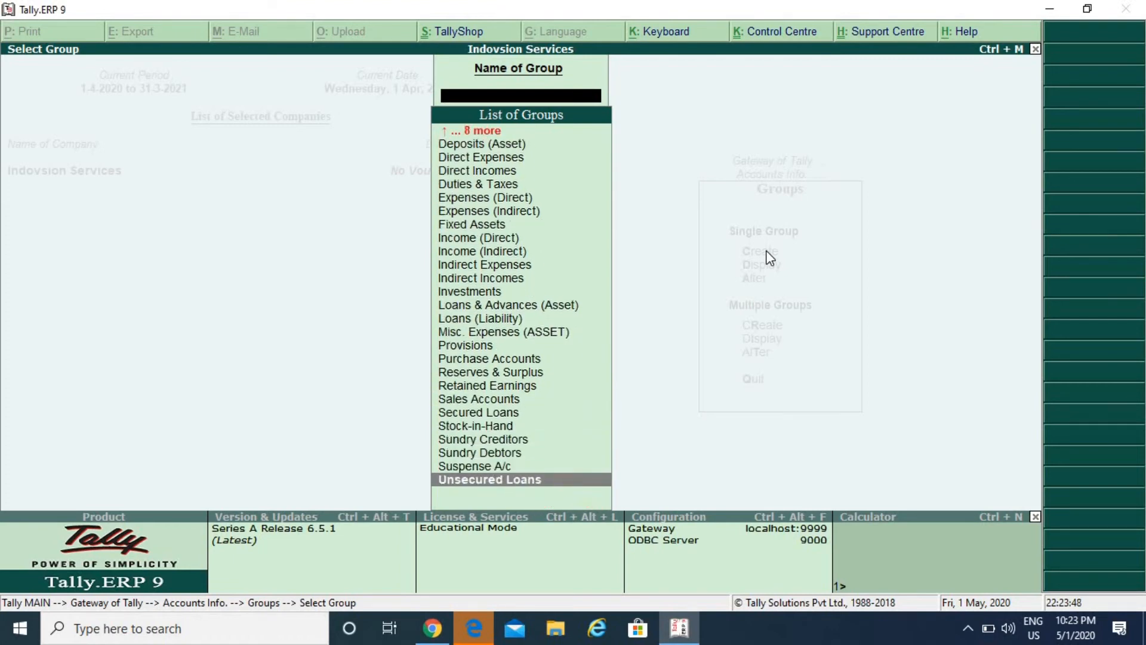
{"action": "key", "text": "Up"}
{"action": "key", "text": "Up"}
{"action": "key", "text": "Up"}
{"action": "key", "text": "Up"}
{"action": "key", "text": "Up"}
{"action": "key", "text": "Up"}
{"action": "key", "text": "Up"}
{"action": "key", "text": "Up"}
{"action": "key", "text": "Up"}
{"action": "key", "text": "Up"}
{"action": "key", "text": "Up"}
{"action": "key", "text": "Up"}
{"action": "key", "text": "Up"}
{"action": "key", "text": "Up"}
{"action": "key", "text": "Up"}
{"action": "key", "text": "Up"}
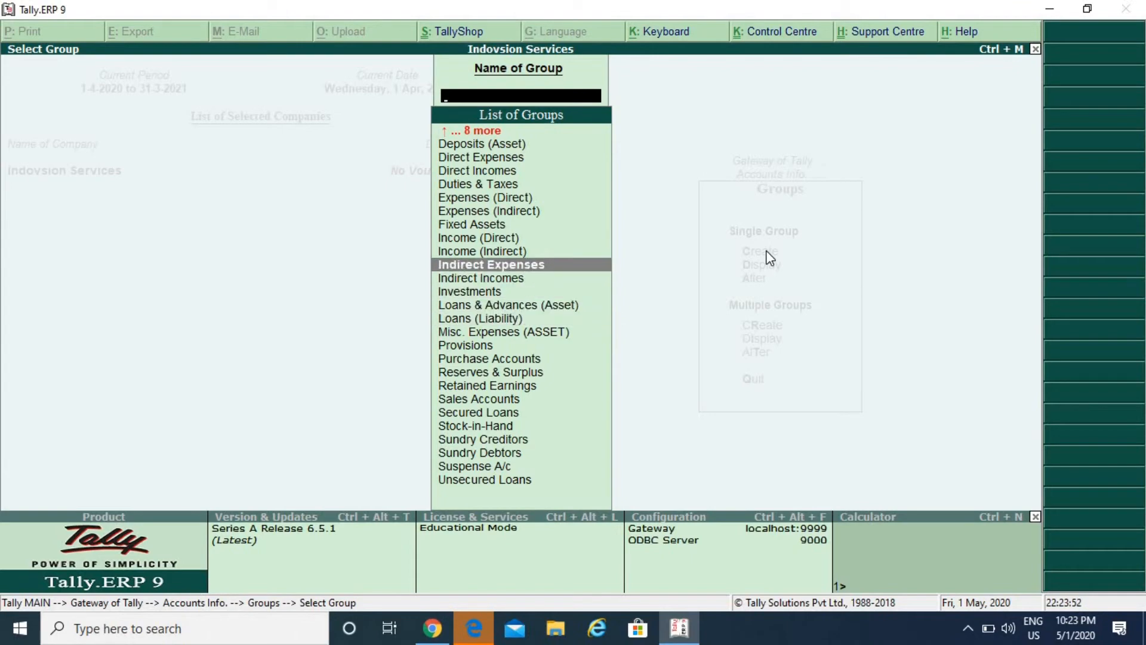
{"action": "key", "text": "Up"}
{"action": "key", "text": "Up"}
{"action": "key", "text": "Up"}
{"action": "key", "text": "Up"}
{"action": "key", "text": "Up"}
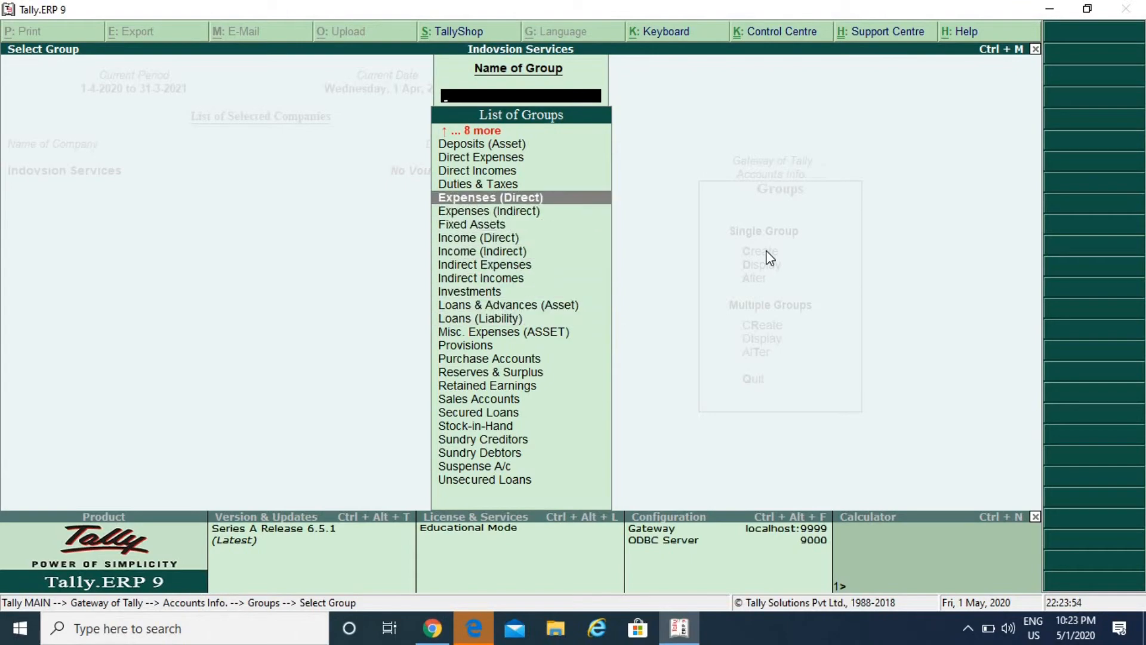
{"action": "key", "text": "Return"}
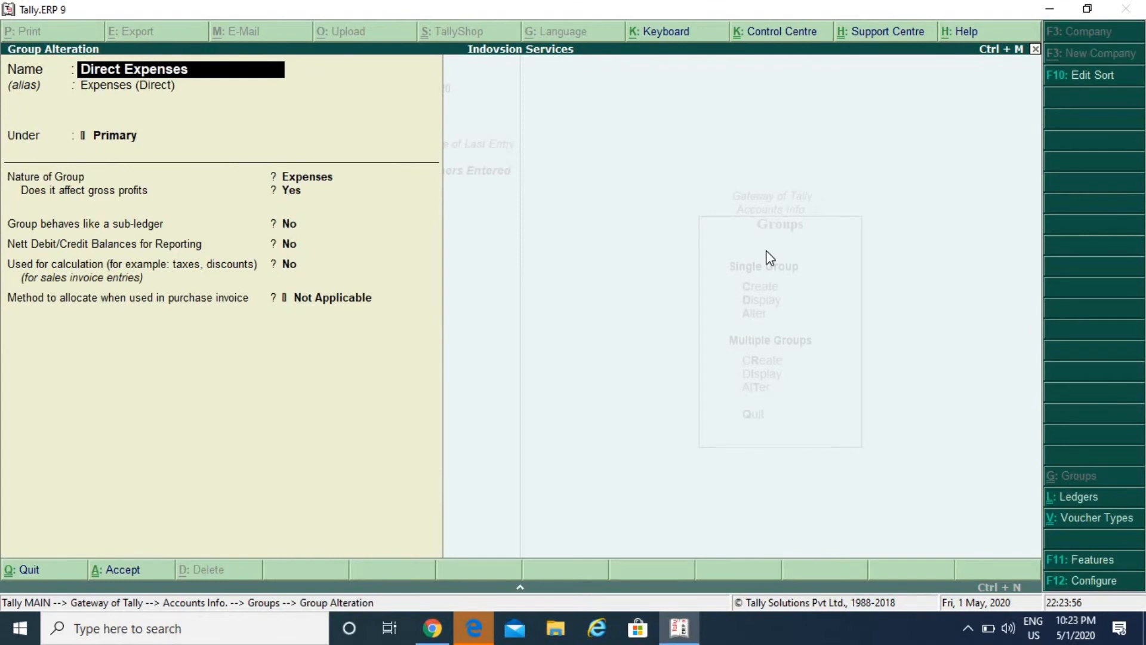
Set the Direct Expenses group's purchase invoice allocation method to Appropriate by Value, keeping its other settings
{"action": "key", "text": "Return"}
{"action": "key", "text": "Return"}
{"action": "key", "text": "Return"}
{"action": "key", "text": "Return"}
{"action": "key", "text": "Return"}
{"action": "key", "text": "Return"}
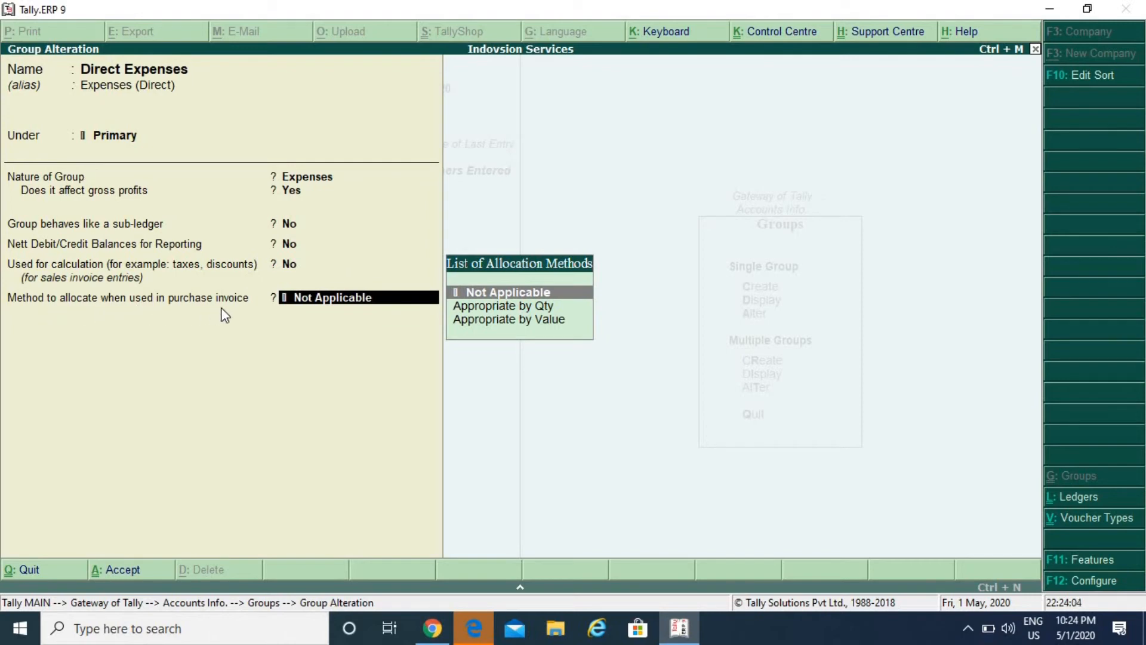
{"action": "key", "text": "Down"}
{"action": "key", "text": "Down"}
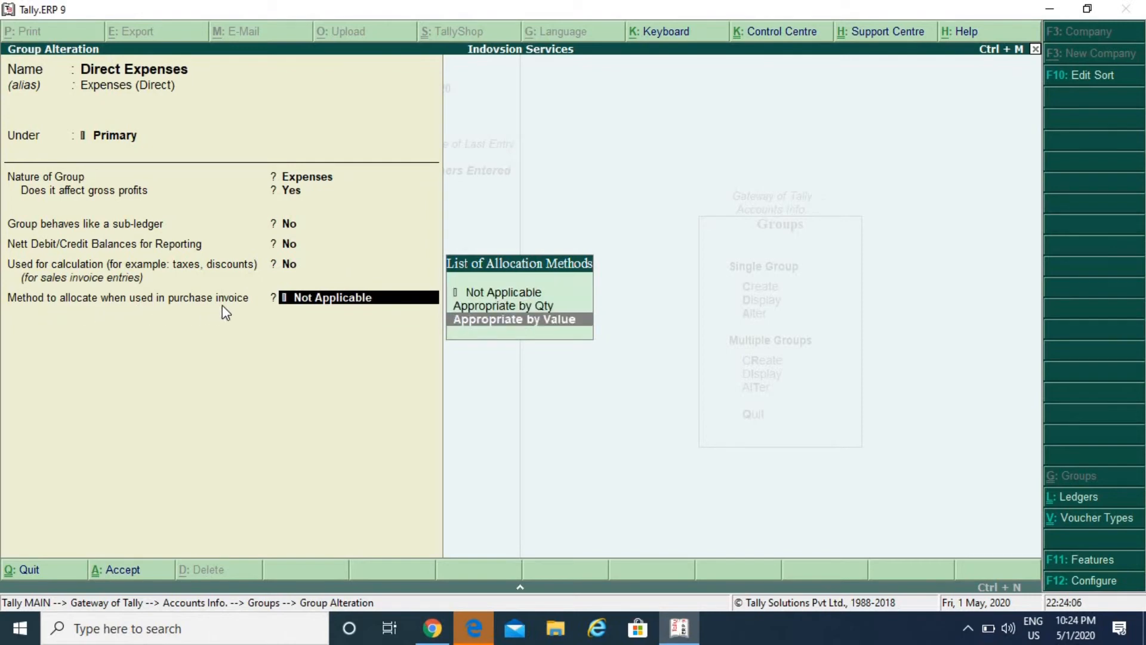
{"action": "left_click", "coordinate": [481, 318]}
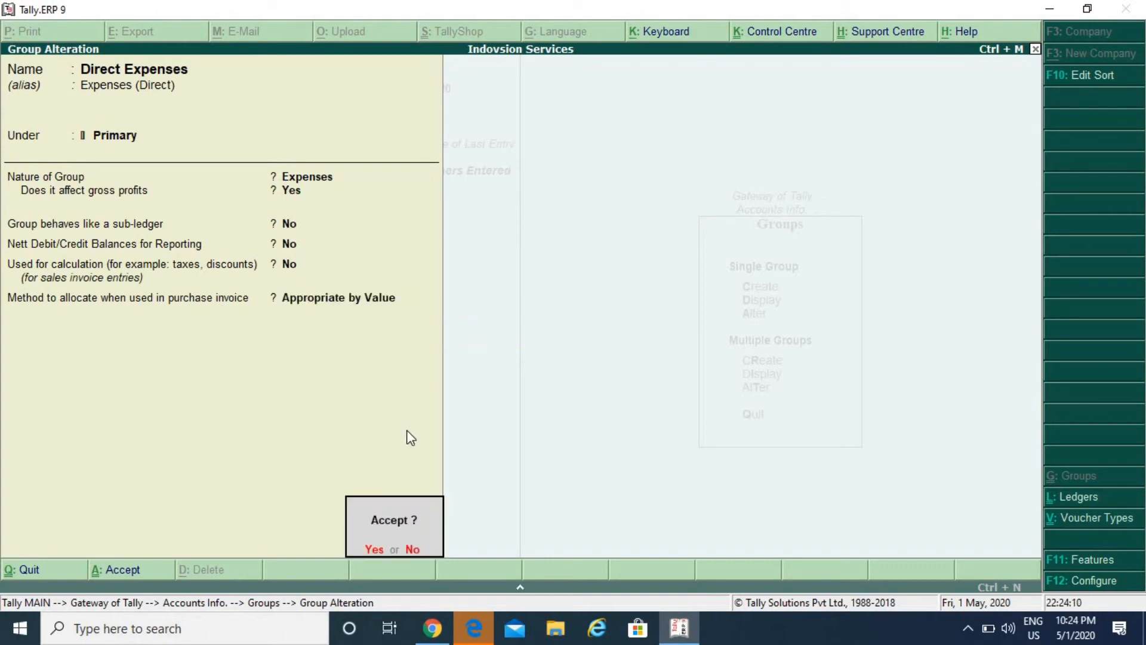
Save the Direct Expenses group alteration and return to the Gateway of Tally
{"action": "key", "text": "Return"}
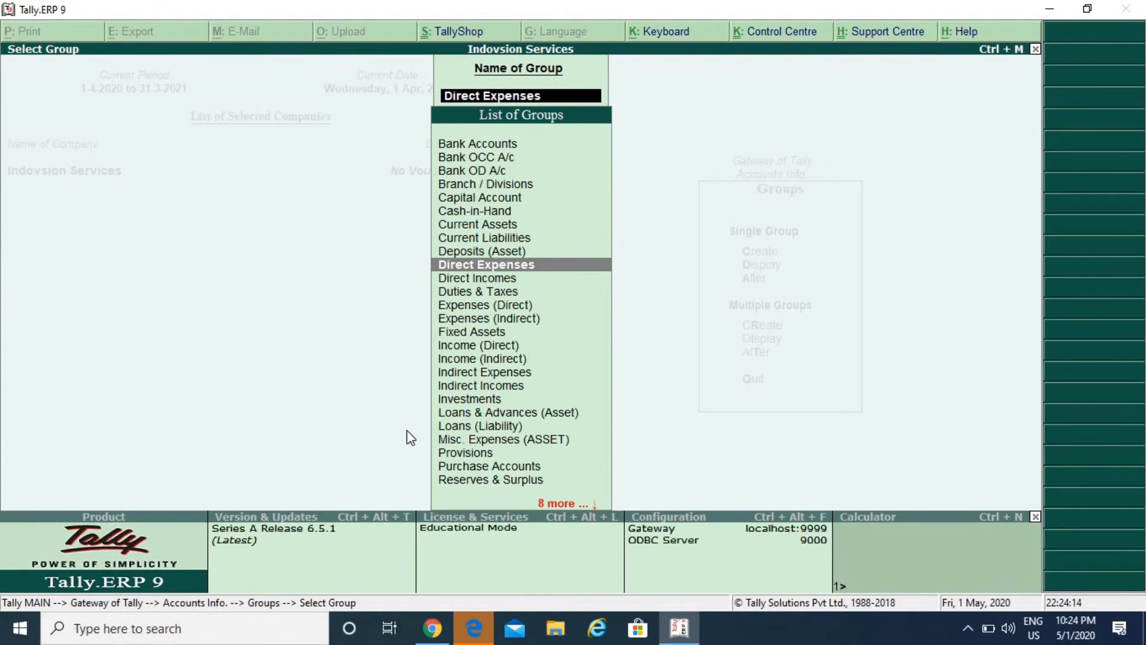
{"action": "key", "text": "Escape"}
{"action": "key", "text": "Escape"}
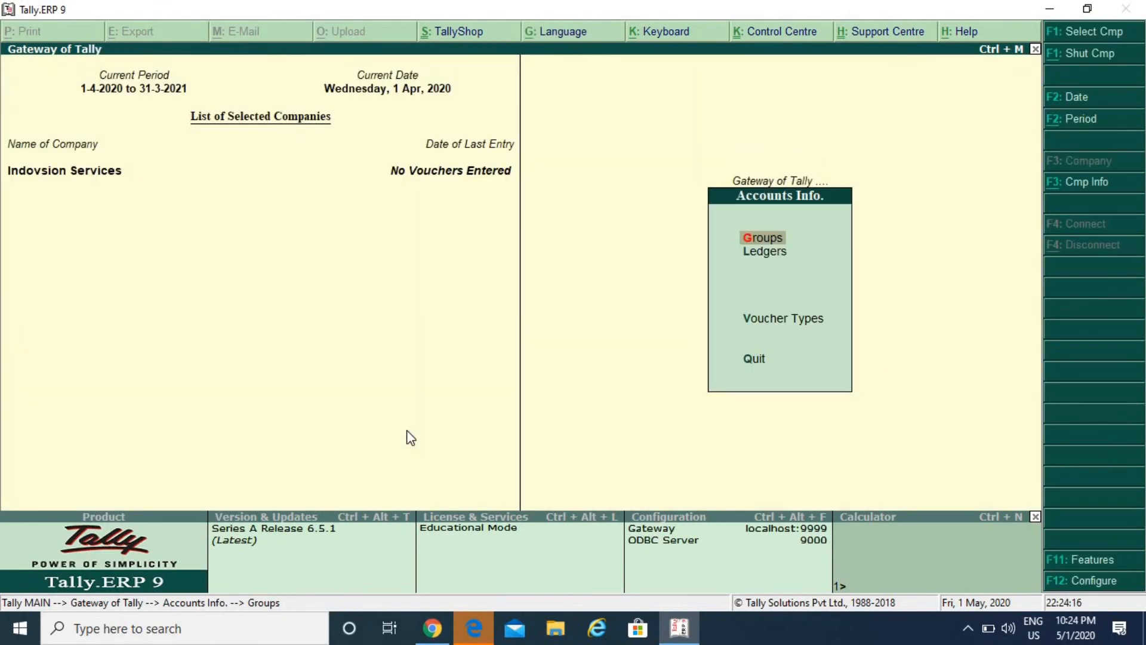
{"action": "key", "text": "Escape"}
Create a stock group named Laptop under Primary, without adding item quantities
{"action": "key", "text": "Down"}
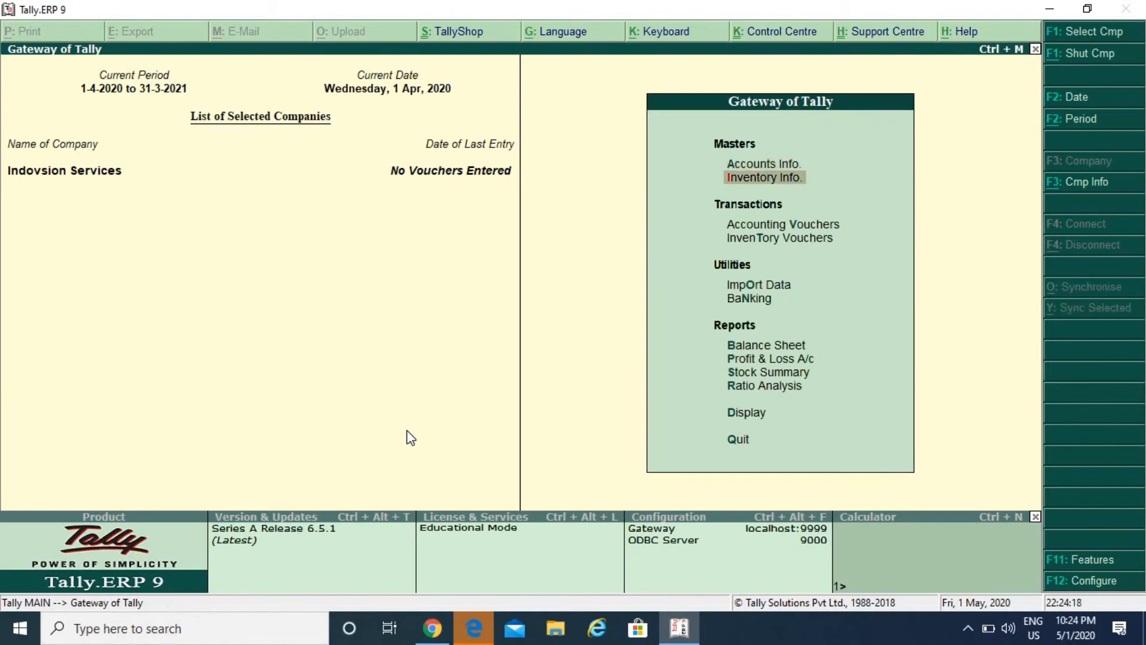
{"action": "left_click", "coordinate": [771, 179]}
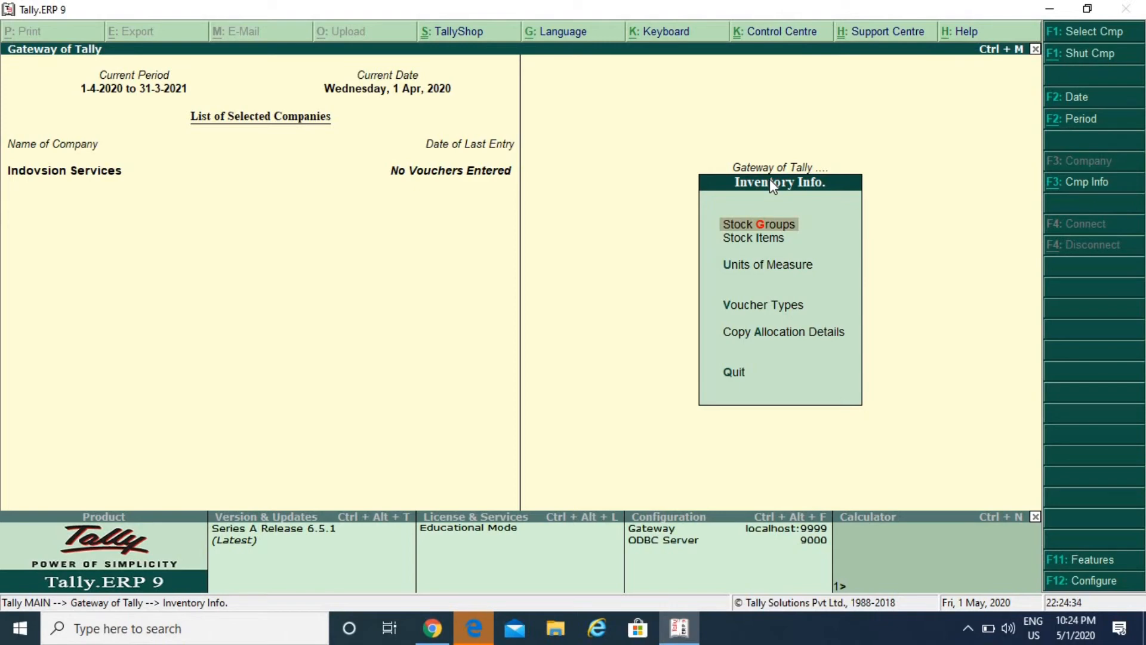
{"action": "key", "text": "Return"}
{"action": "key", "text": "Return"}
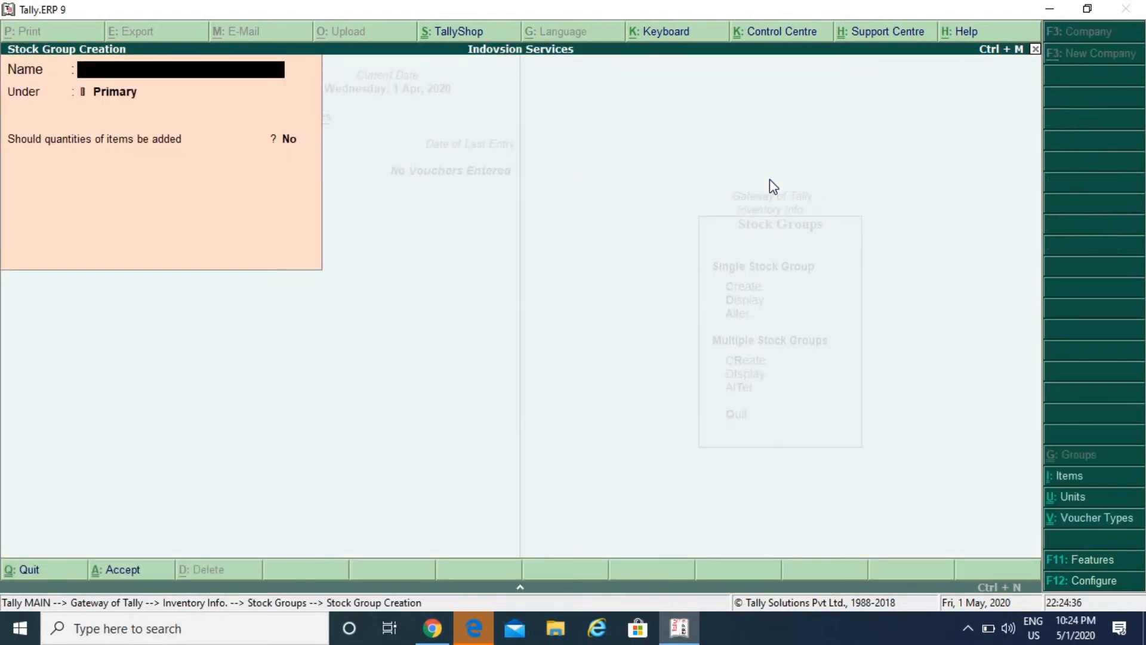
{"action": "type", "text": "Laptop"}
{"action": "key", "text": "Return"}
{"action": "key", "text": "Return"}
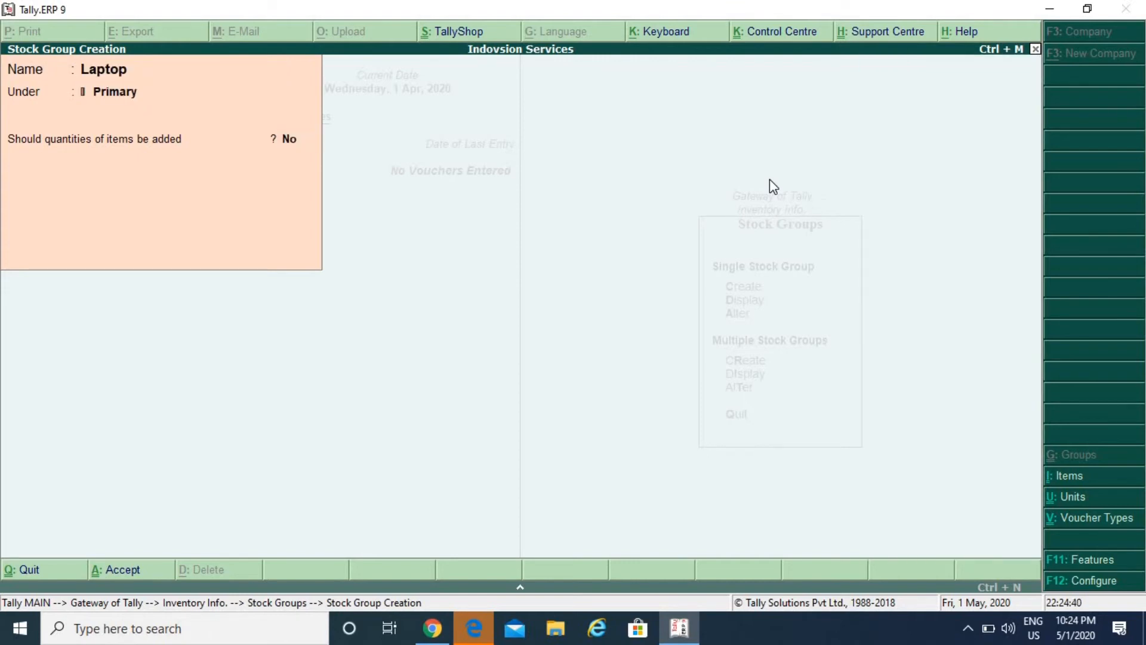
{"action": "key", "text": "Return"}
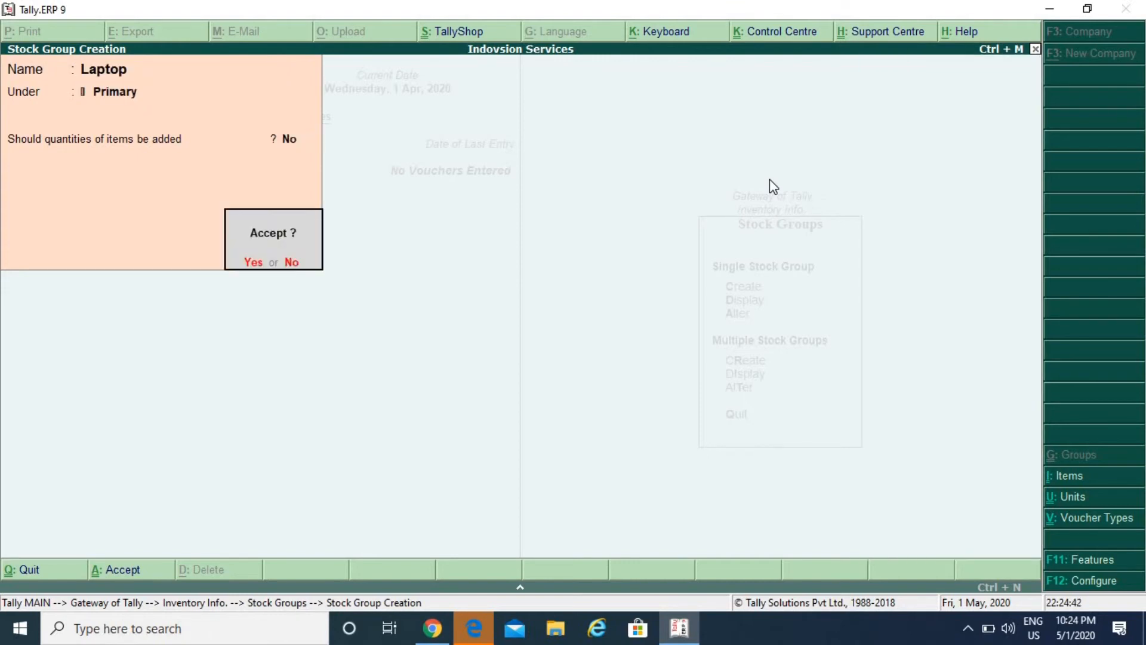
{"action": "key", "text": "Return"}
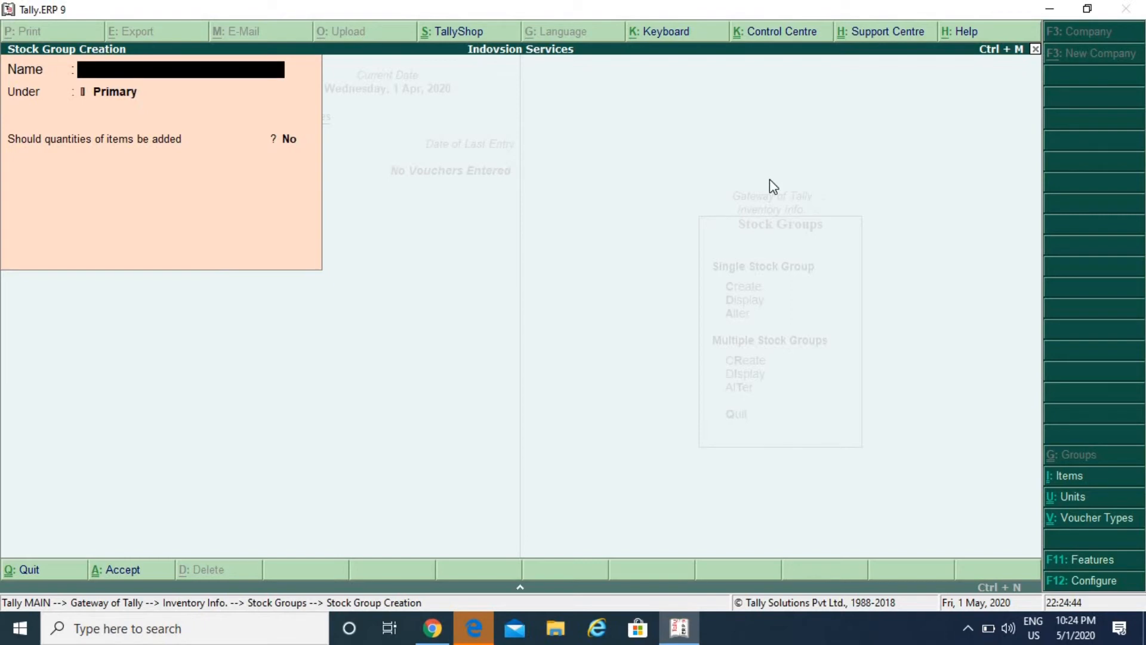
Create a second stock group named Rice under Primary, without adding item quantities, and leave the stock groups
{"action": "type", "text": "Rice"}
{"action": "key", "text": "Return"}
{"action": "key", "text": "Return"}
{"action": "key", "text": "Return"}
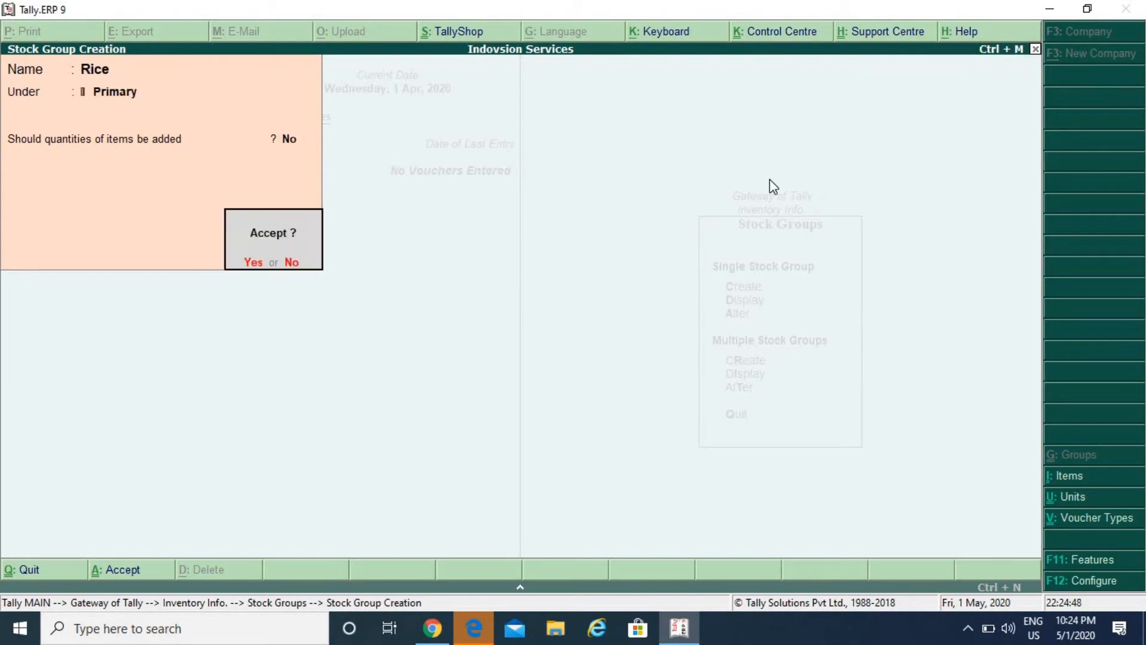
{"action": "key", "text": "Return"}
{"action": "key", "text": "Escape"}
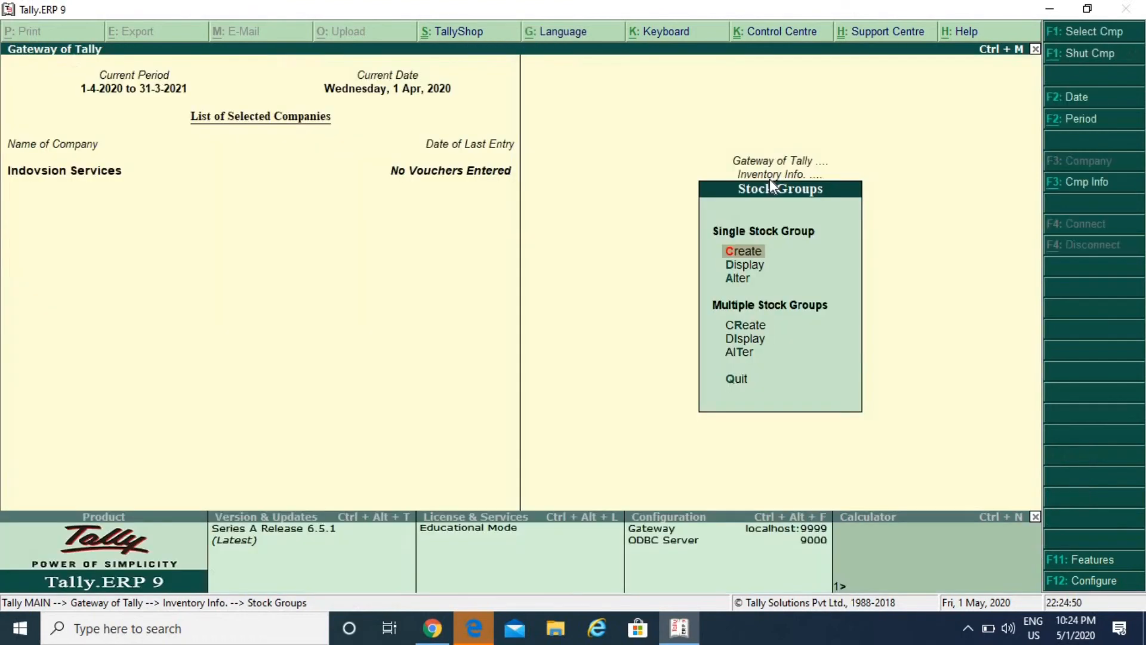
{"action": "key", "text": "Escape"}
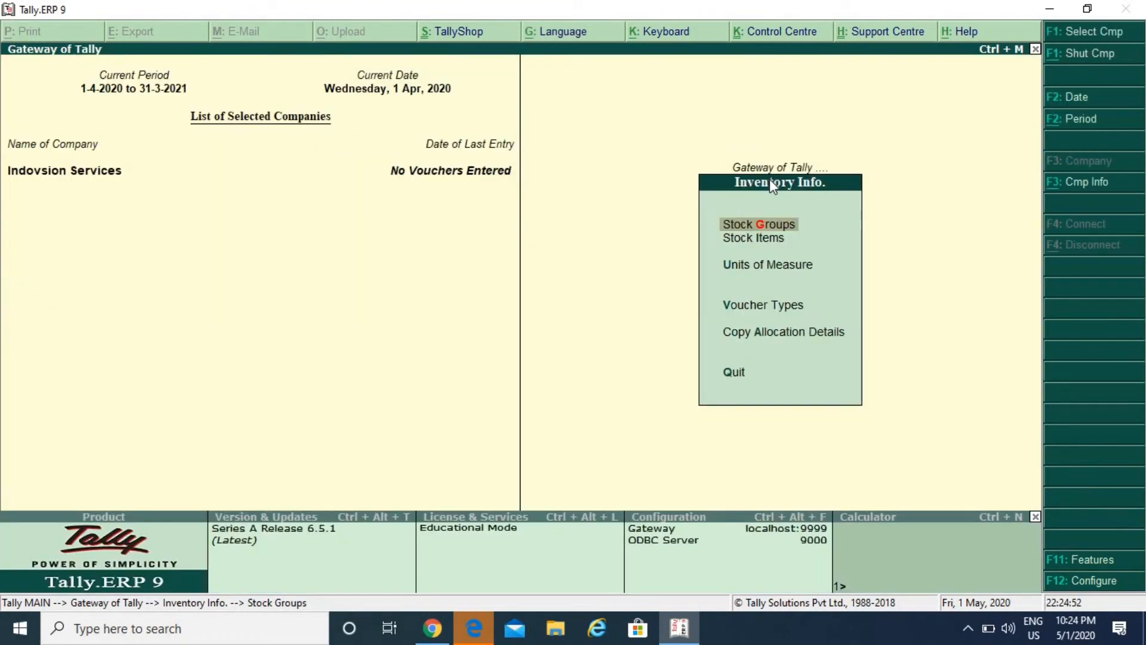
Create a simple unit of measure with symbol Nos, formal name Number and 0 decimal places
{"action": "key", "text": "Down"}
{"action": "key", "text": "Down"}
{"action": "key", "text": "Return"}
{"action": "key", "text": "Return"}
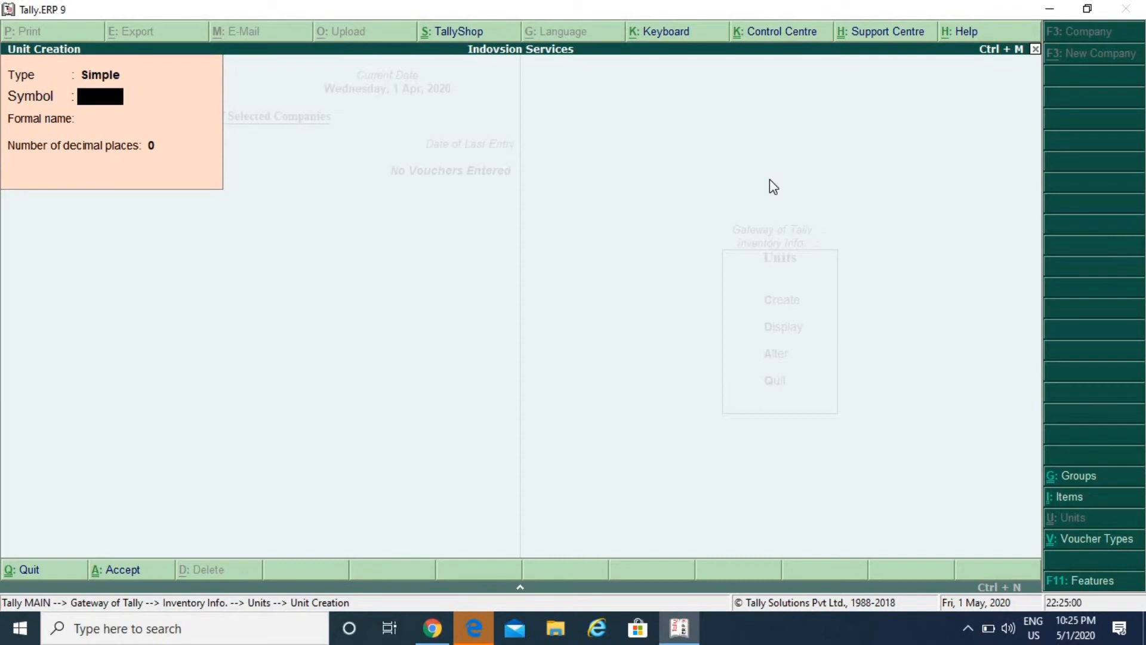
{"action": "type", "text": "Nos"}
{"action": "key", "text": "Return"}
{"action": "type", "text": "Numbe"}
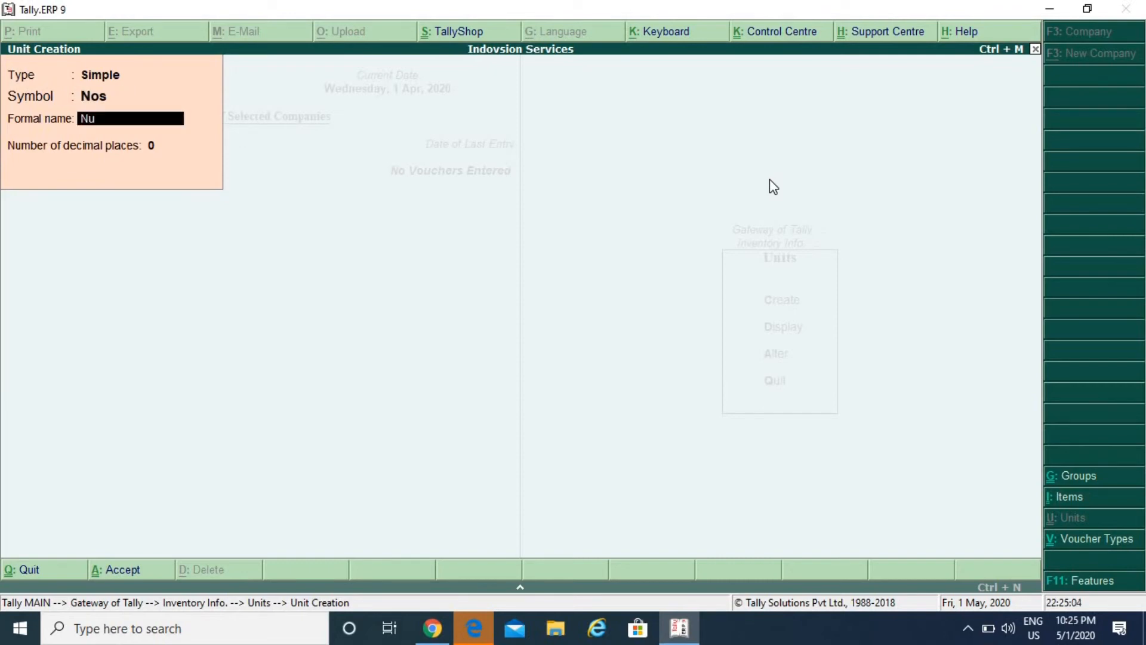
{"action": "key", "text": "Return"}
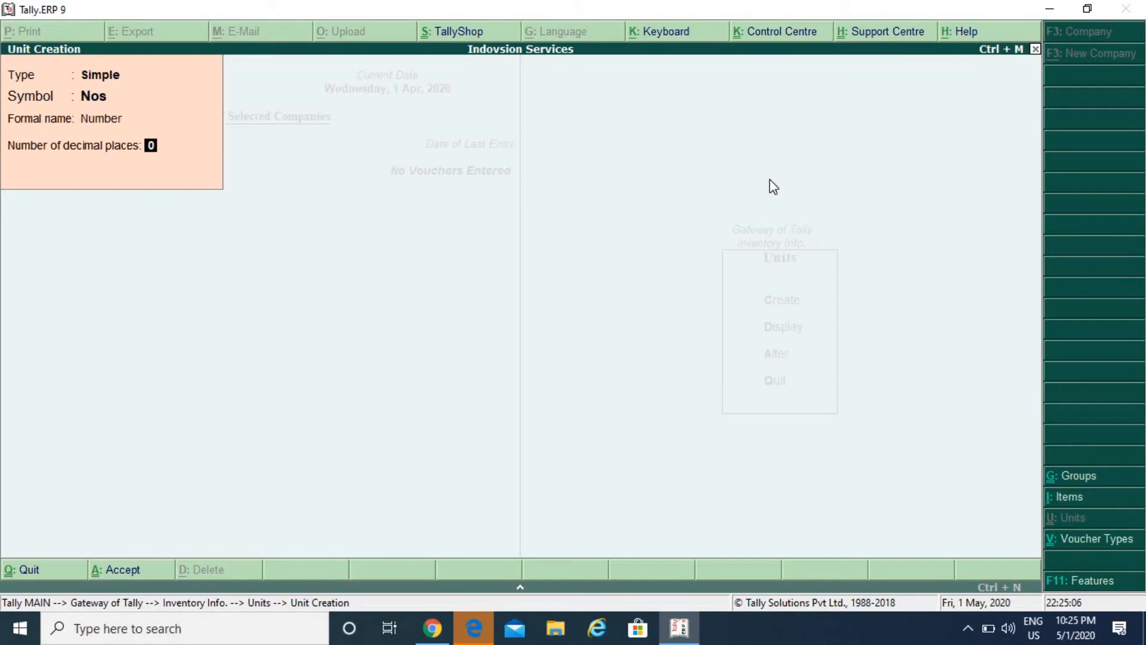
{"action": "key", "text": "Return"}
{"action": "key", "text": "Return"}
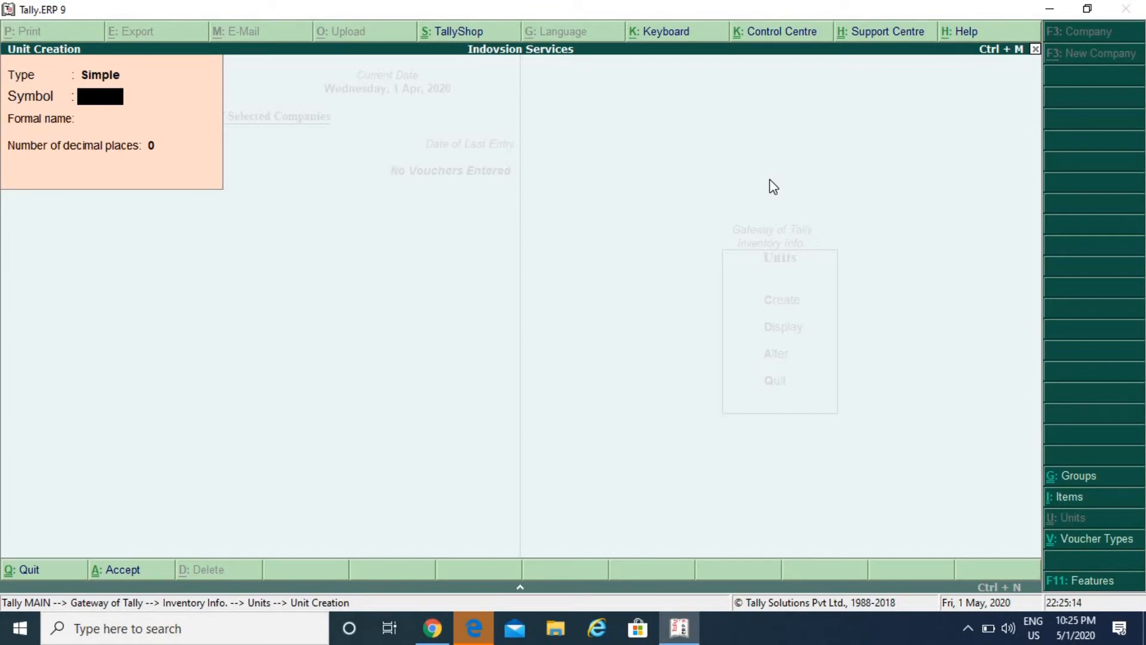
Create a simple unit with symbol KG, formal name Kilogram and 0 decimal places, and leave the units
{"action": "type", "text": "KG"}
{"action": "key", "text": "Return"}
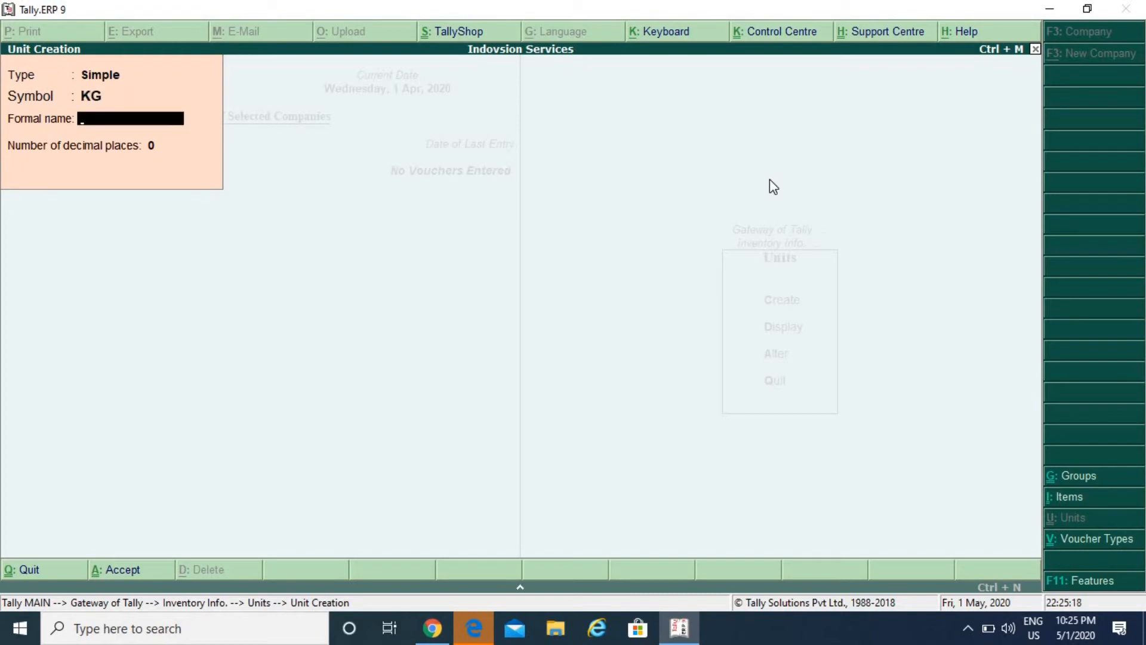
{"action": "type", "text": "Kilogram"}
{"action": "key", "text": "Return"}
{"action": "key", "text": "Return"}
{"action": "key", "text": "Return"}
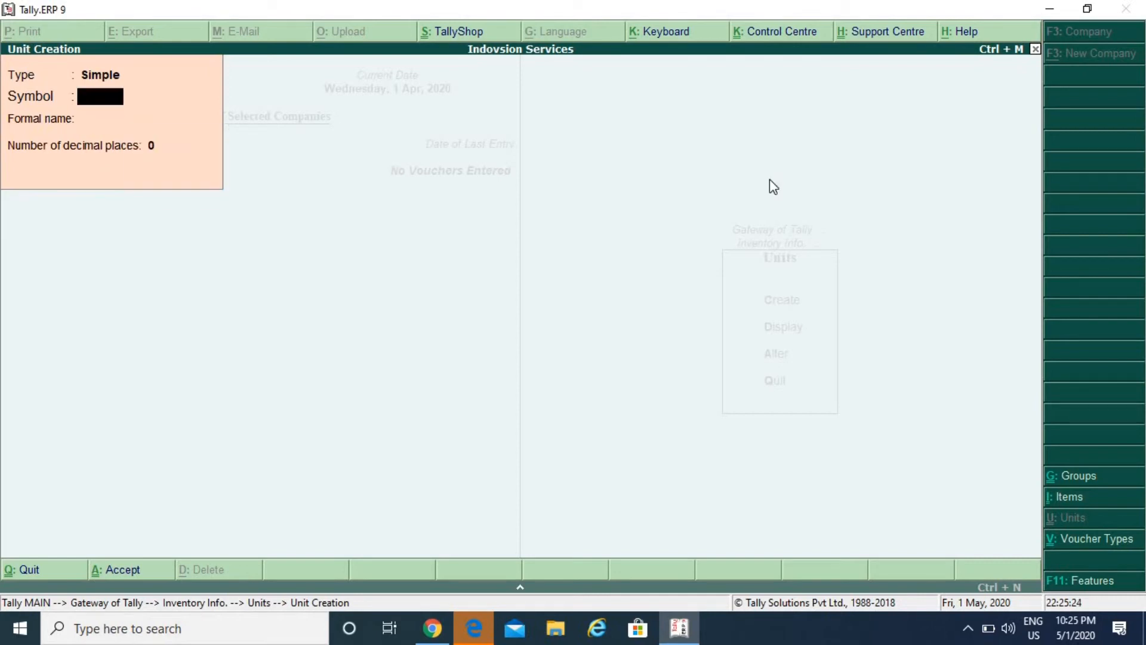
{"action": "key", "text": "Escape"}
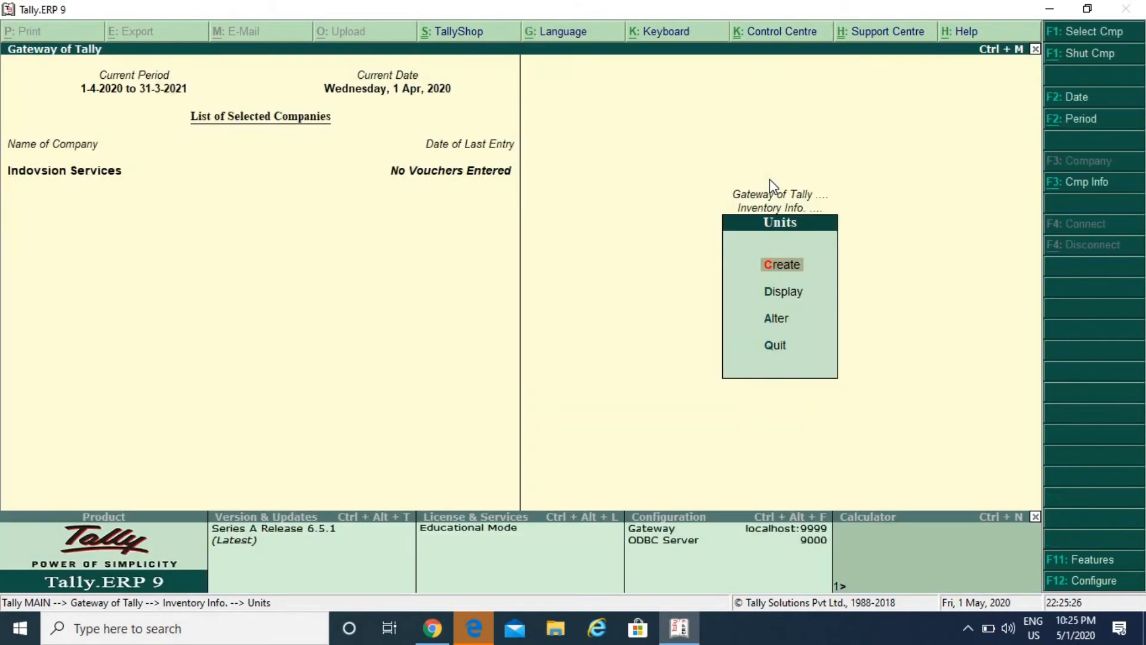
{"action": "key", "text": "Escape"}
Start a single stock item named Dell Laptop and place it under the Laptop stock group
{"action": "key", "text": "Up"}
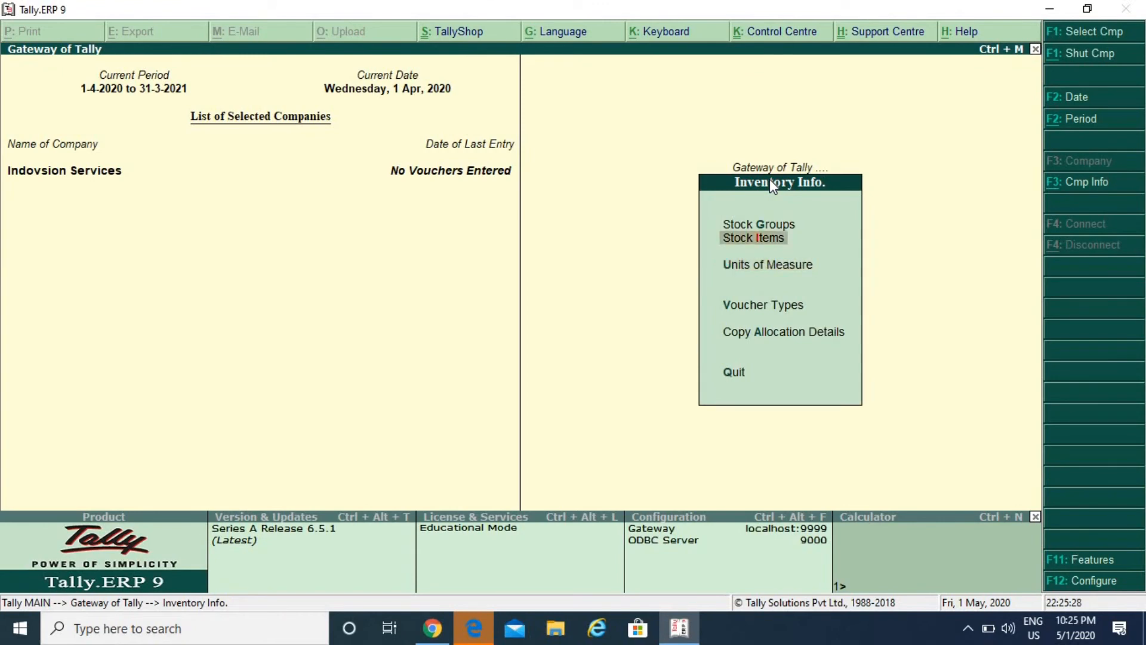
{"action": "key", "text": "Return"}
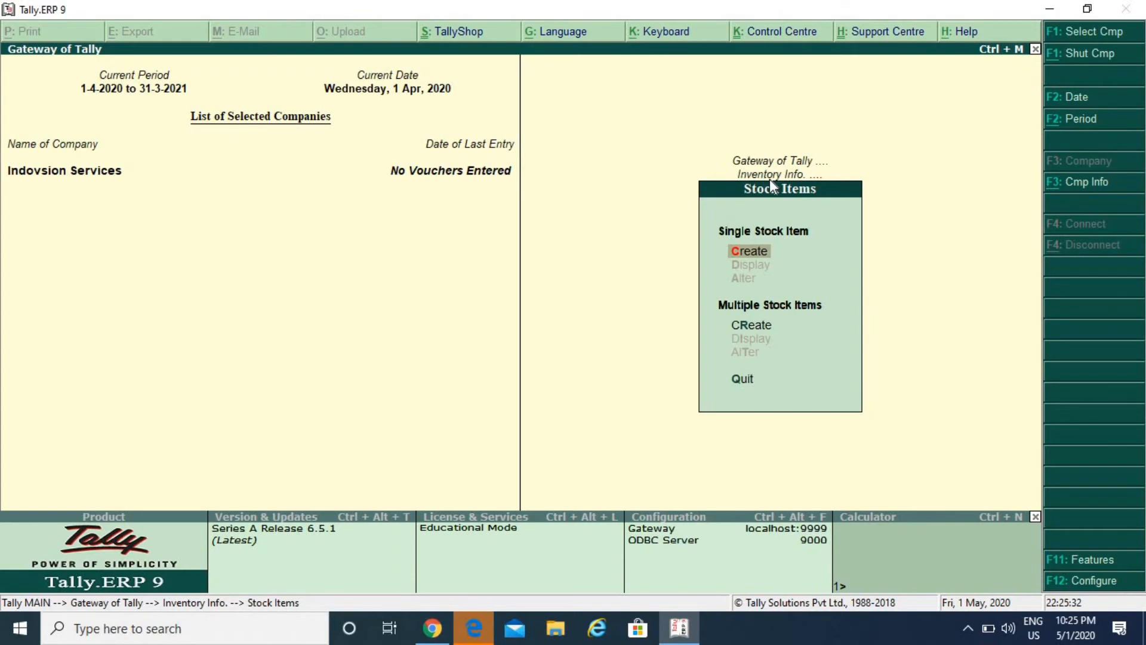
{"action": "key", "text": "Return"}
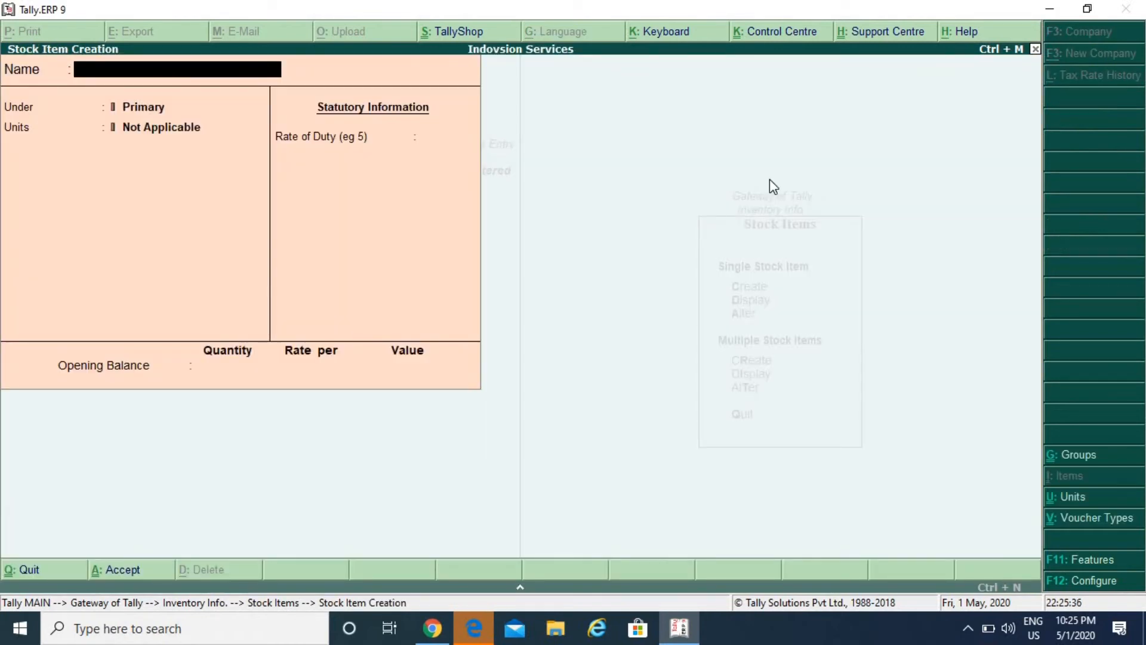
{"action": "type", "text": "Dell Laptop"}
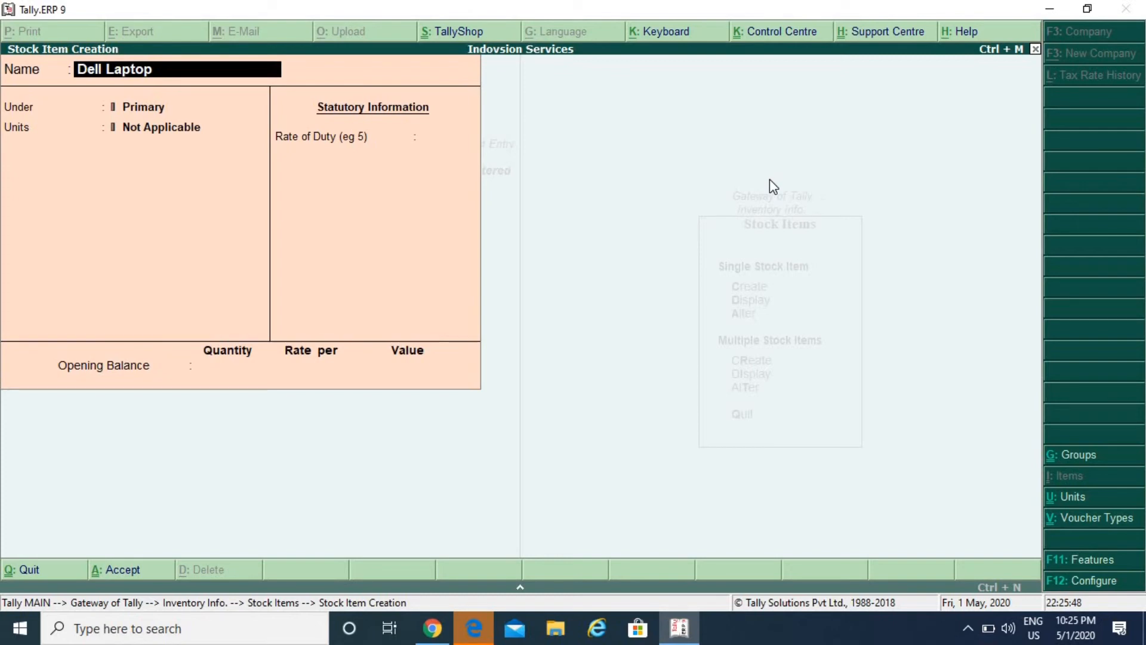
{"action": "key", "text": "Return"}
{"action": "key", "text": "Down"}
{"action": "key", "text": "Return"}
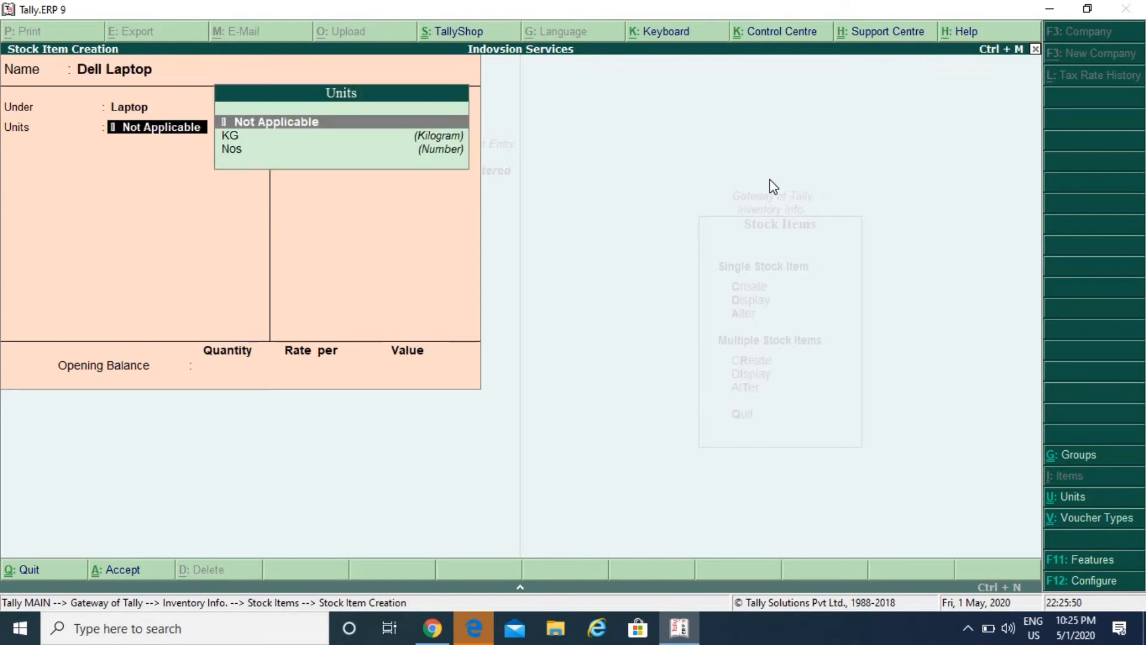
Set the Dell Laptop item's unit to Nos and save it with duty rate 0 and no opening balance
{"action": "key", "text": "Down"}
{"action": "key", "text": "Down"}
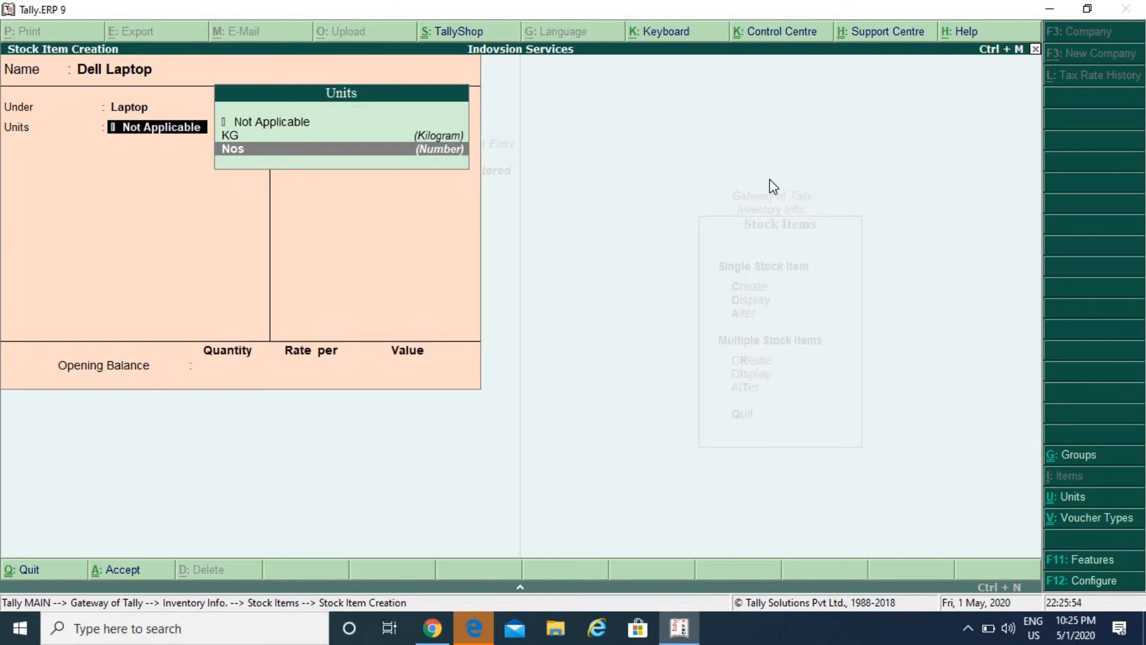
{"action": "key", "text": "Return"}
{"action": "key", "text": "Return"}
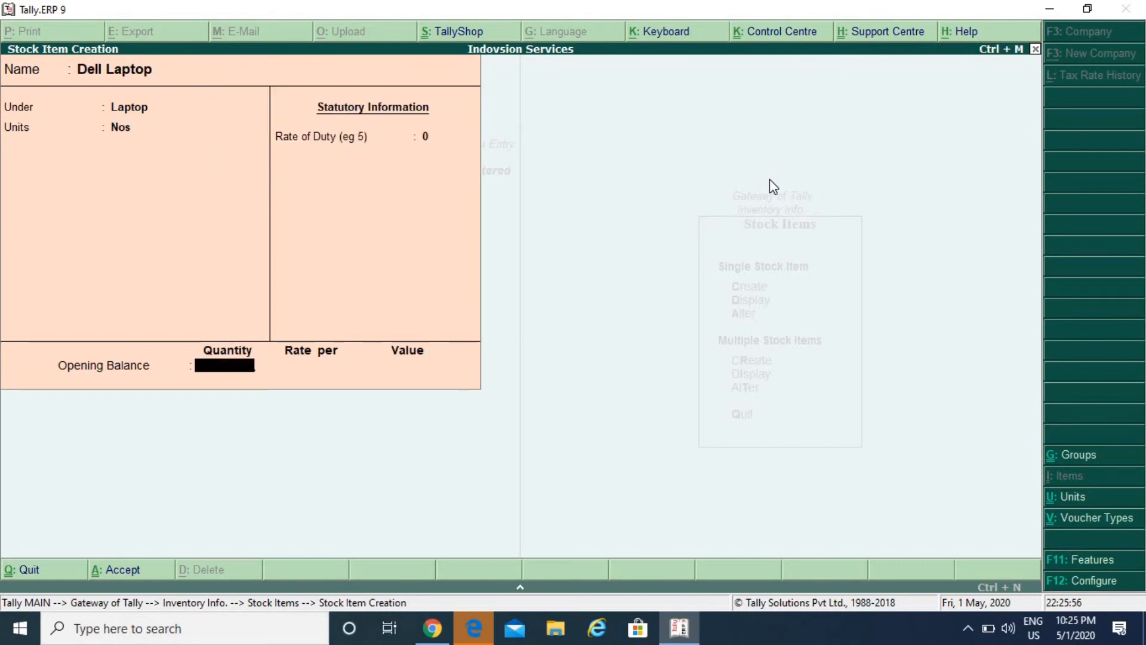
{"action": "key", "text": "Return"}
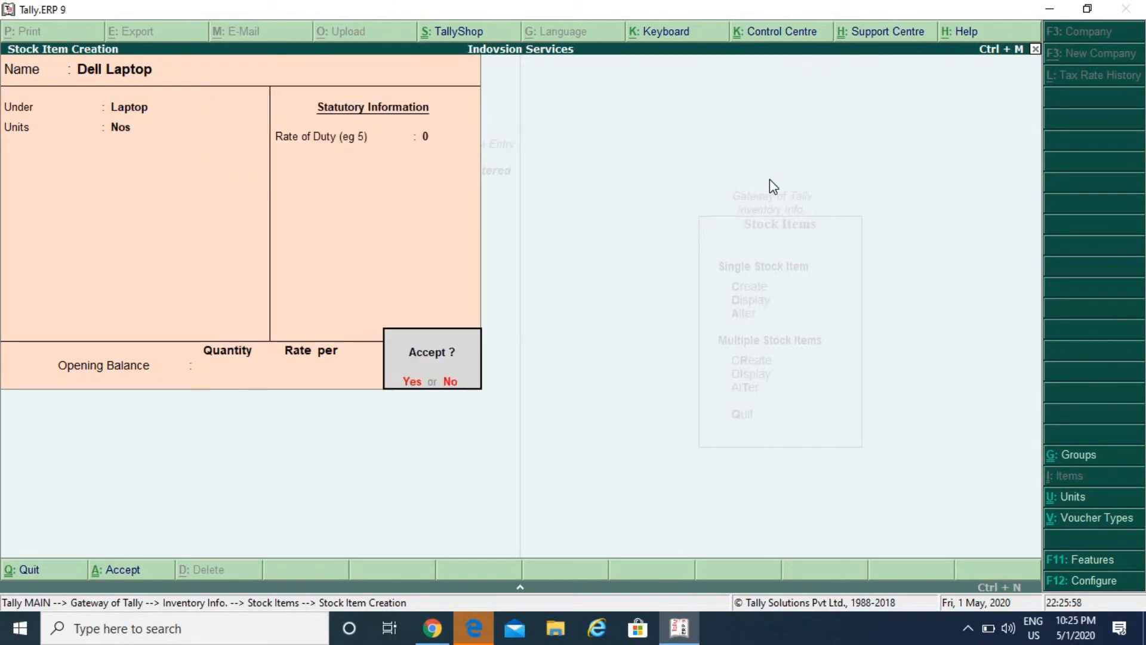
{"action": "key", "text": "Return"}
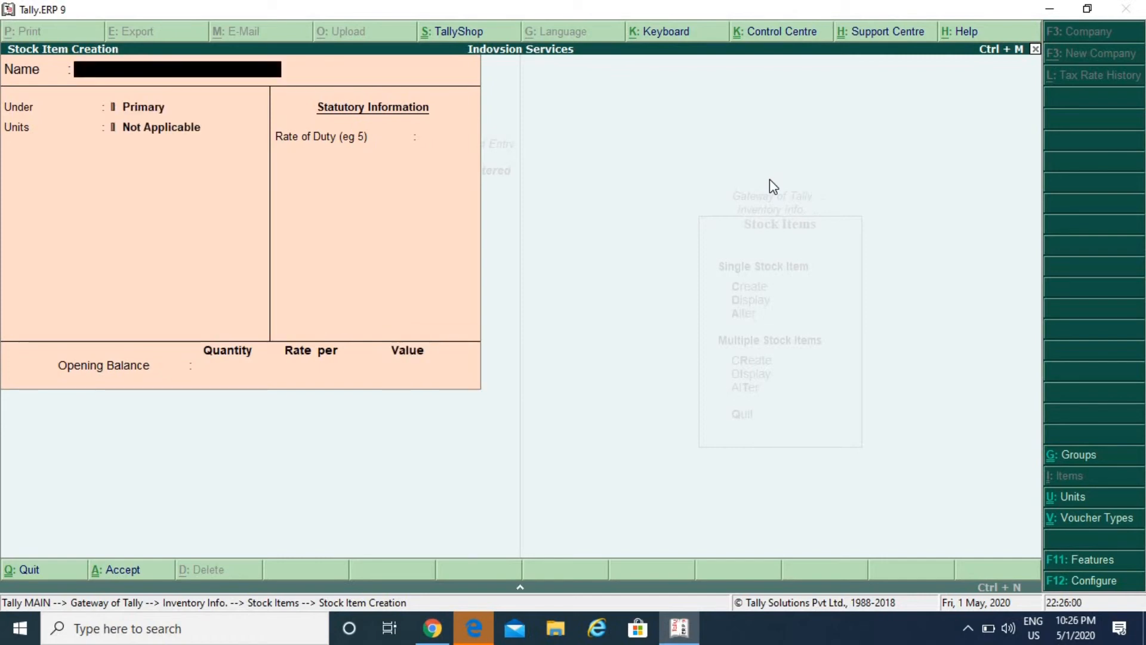
Name the new stock item Zira and place it under the Rice stock group
{"action": "type", "text": "Re"}
{"action": "key", "text": "BackSpace"}
{"action": "key", "text": "BackSpace"}
{"action": "type", "text": "Zira 3"}
{"action": "key", "text": "BackSpace"}
{"action": "key", "text": "Return"}
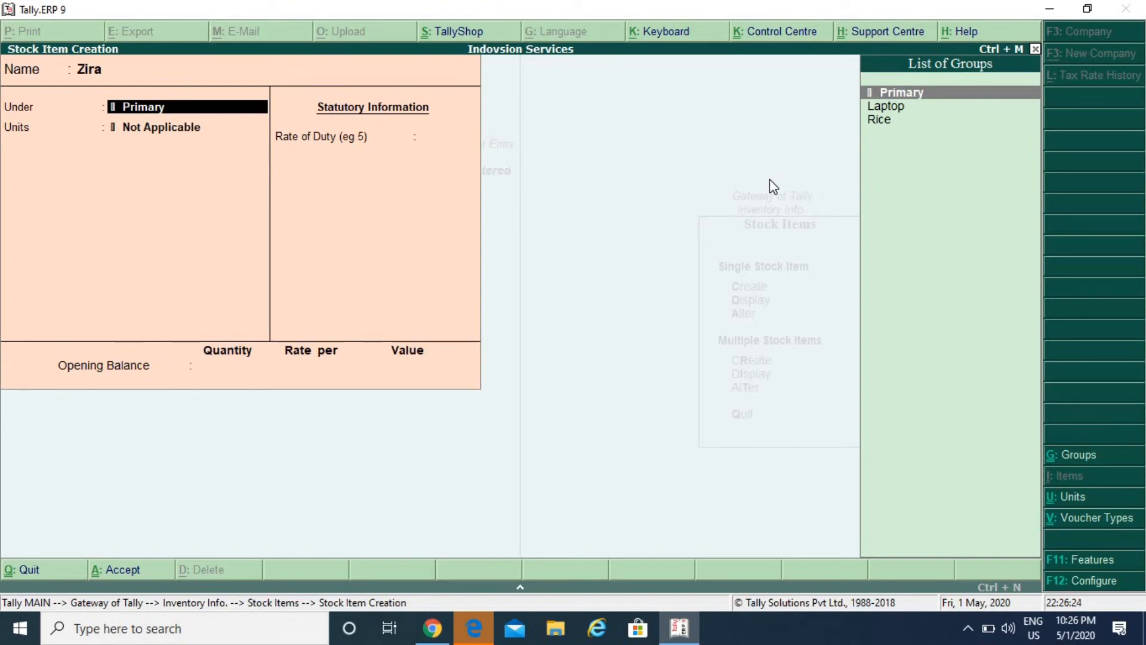
{"action": "key", "text": "Down"}
{"action": "key", "text": "Down"}
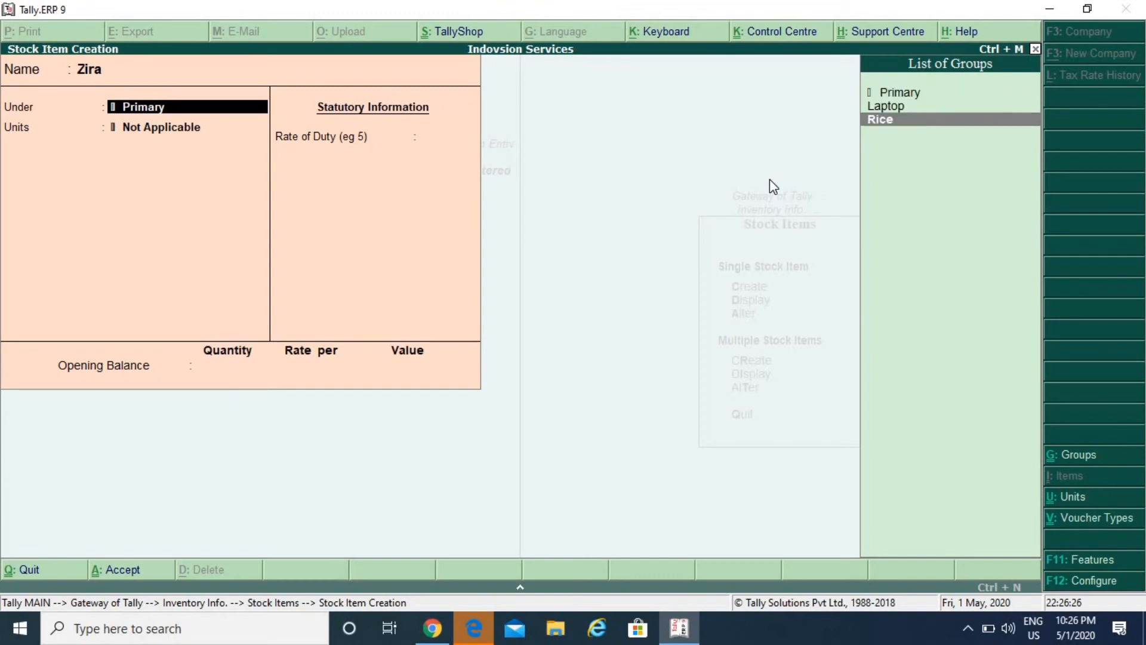
{"action": "key", "text": "Return"}
Set the Zira item's unit to KG and save it with duty rate 0 and no opening balance
{"action": "key", "text": "Down"}
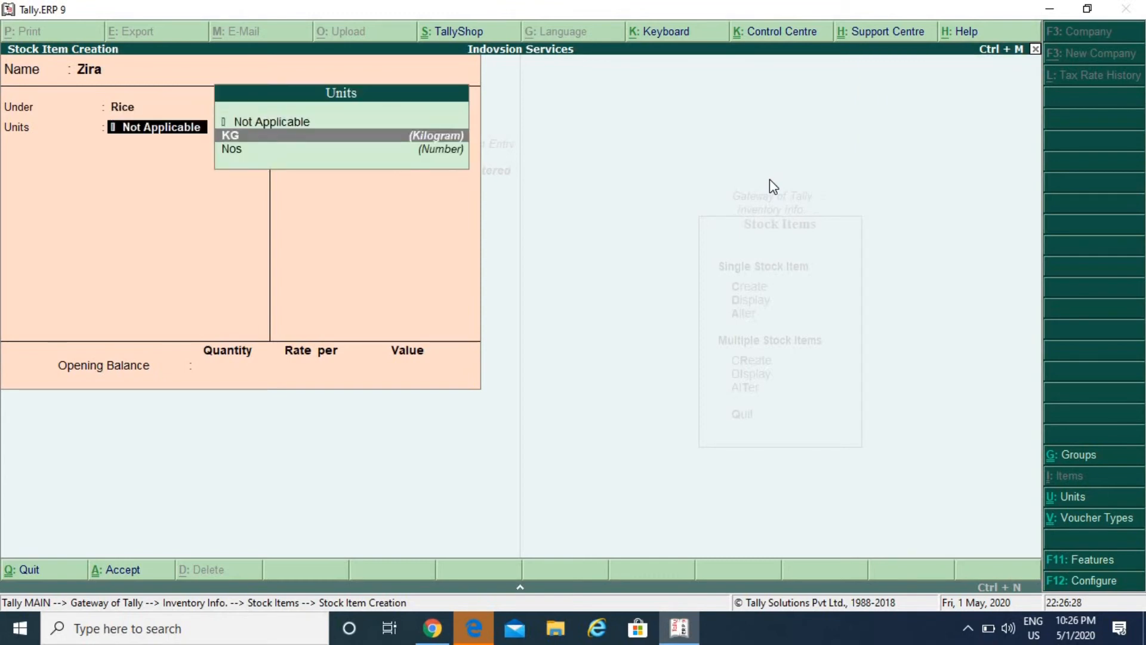
{"action": "key", "text": "Return"}
{"action": "key", "text": "Return"}
{"action": "key", "text": "Return"}
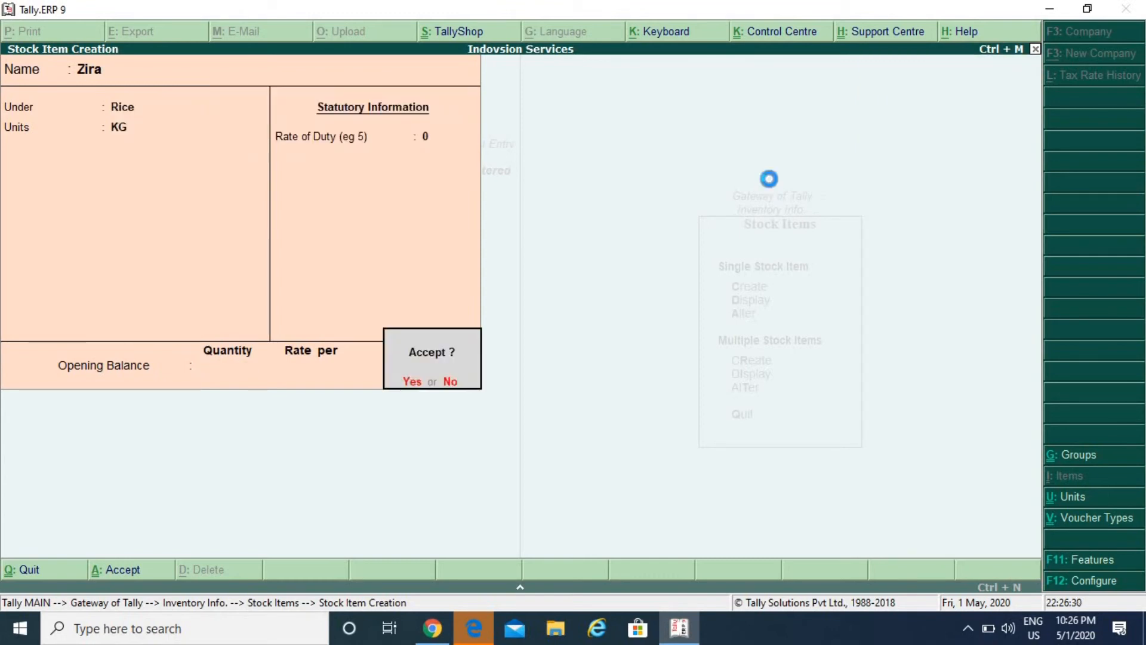
{"action": "key", "text": "Return"}
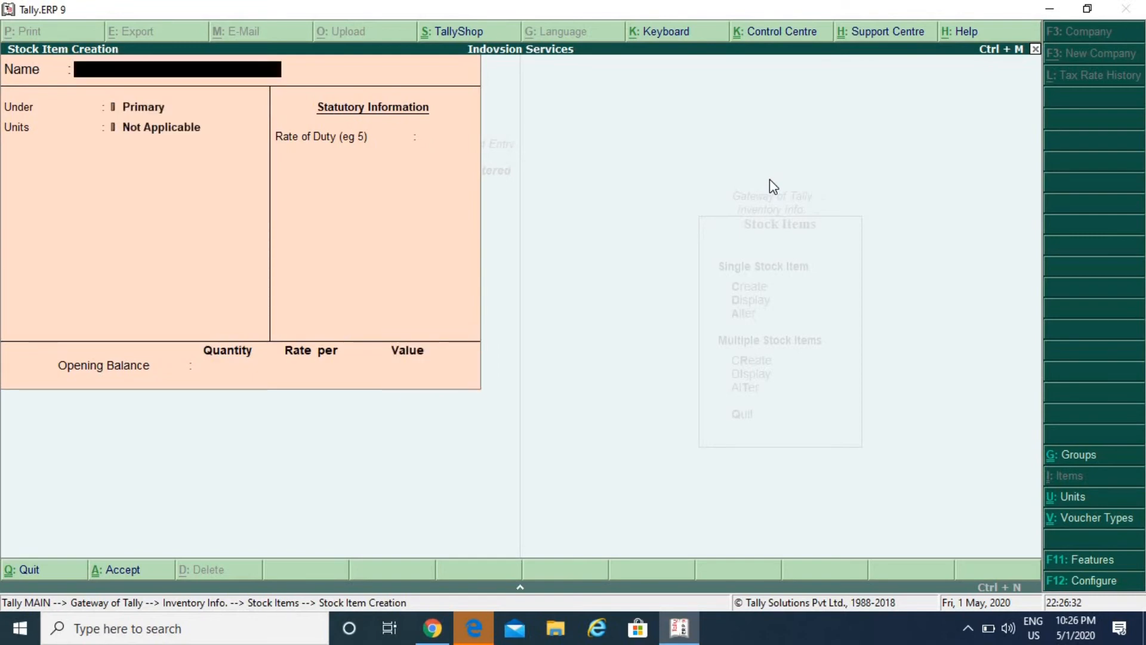
Leave the inventory masters, return to the Gateway of Tally and open the company features
{"action": "key", "text": "Escape"}
{"action": "key", "text": "Escape"}
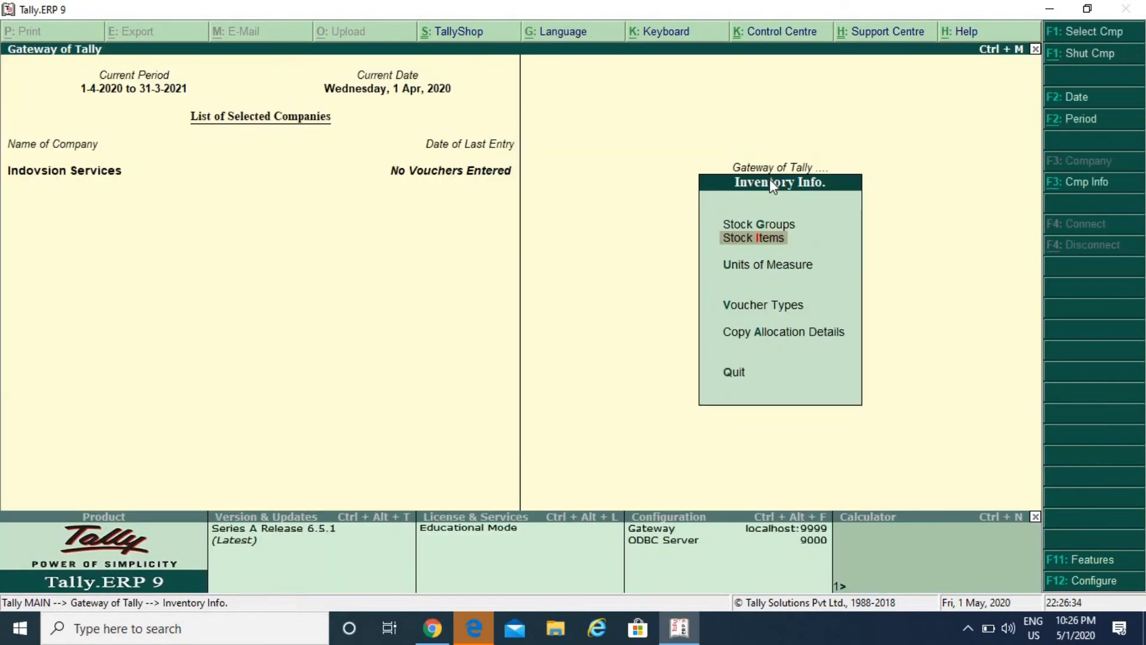
{"action": "key", "text": "Escape"}
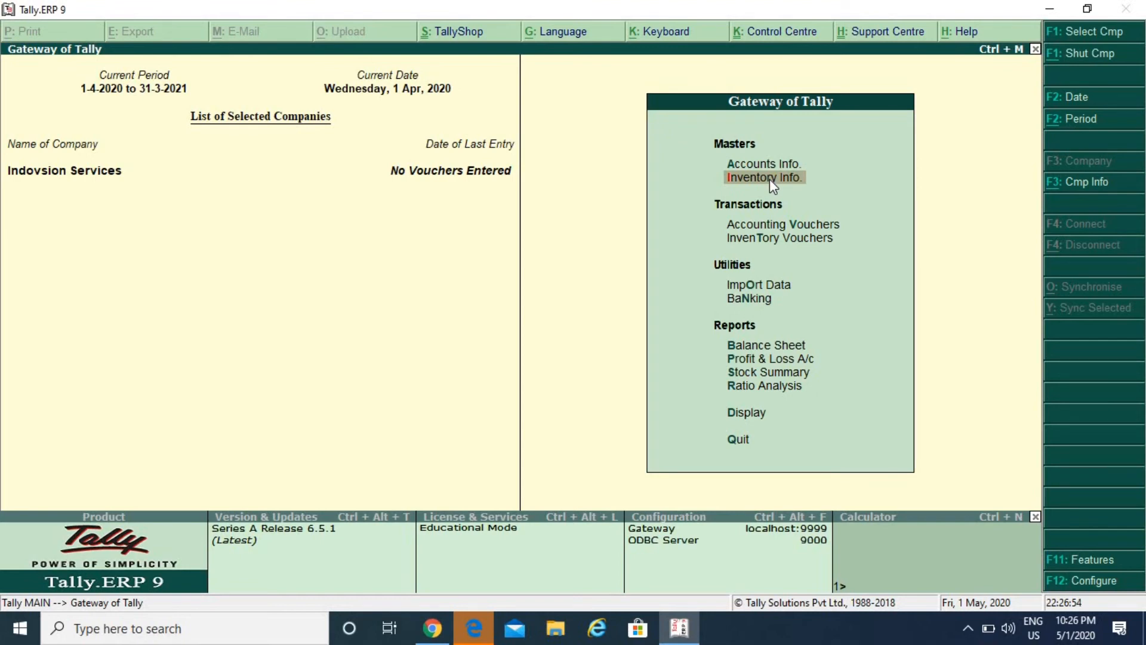
{"action": "key", "text": "F11"}
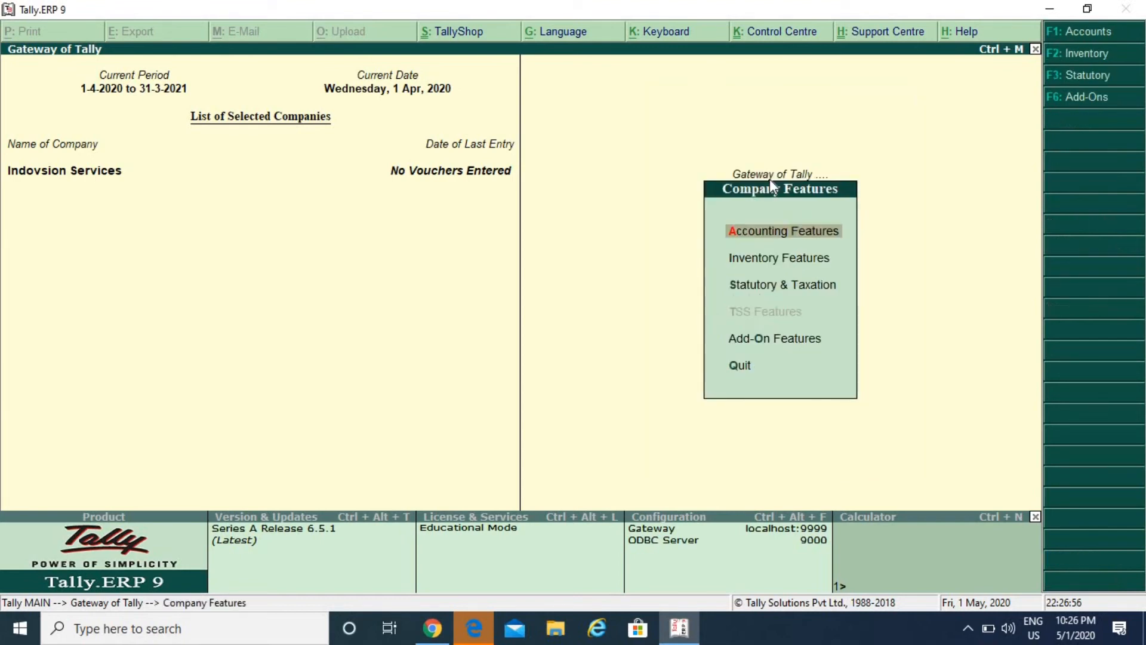
Enable tracking of additional costs of purchases in the company's inventory features and save the settings
{"action": "key", "text": "Down"}
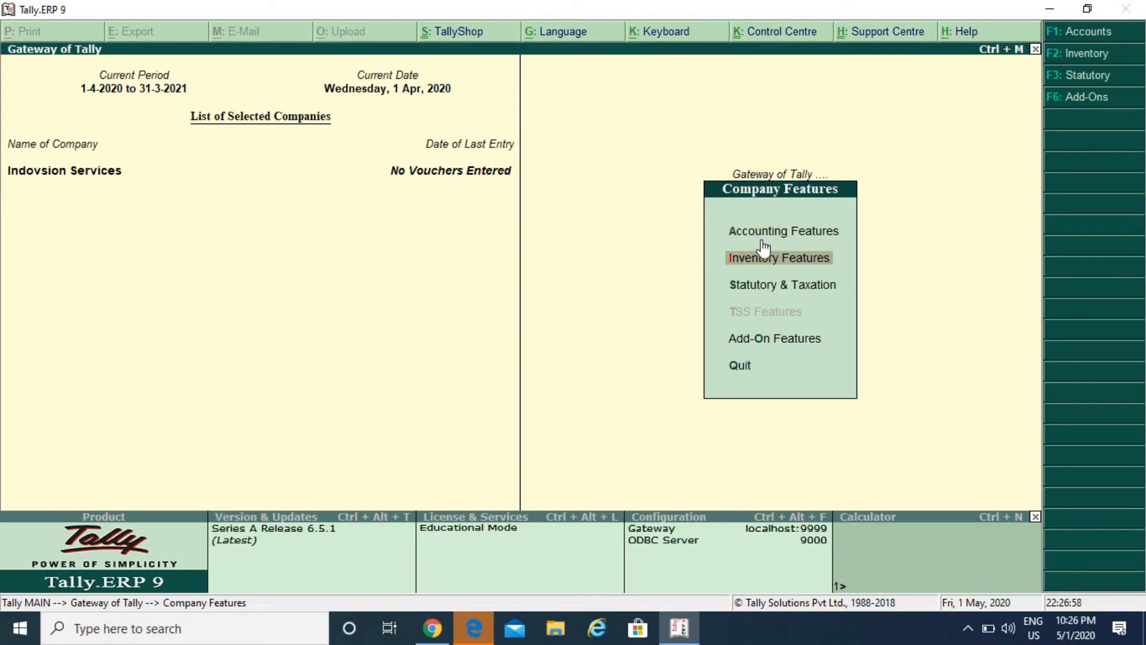
{"action": "left_click", "coordinate": [794, 269]}
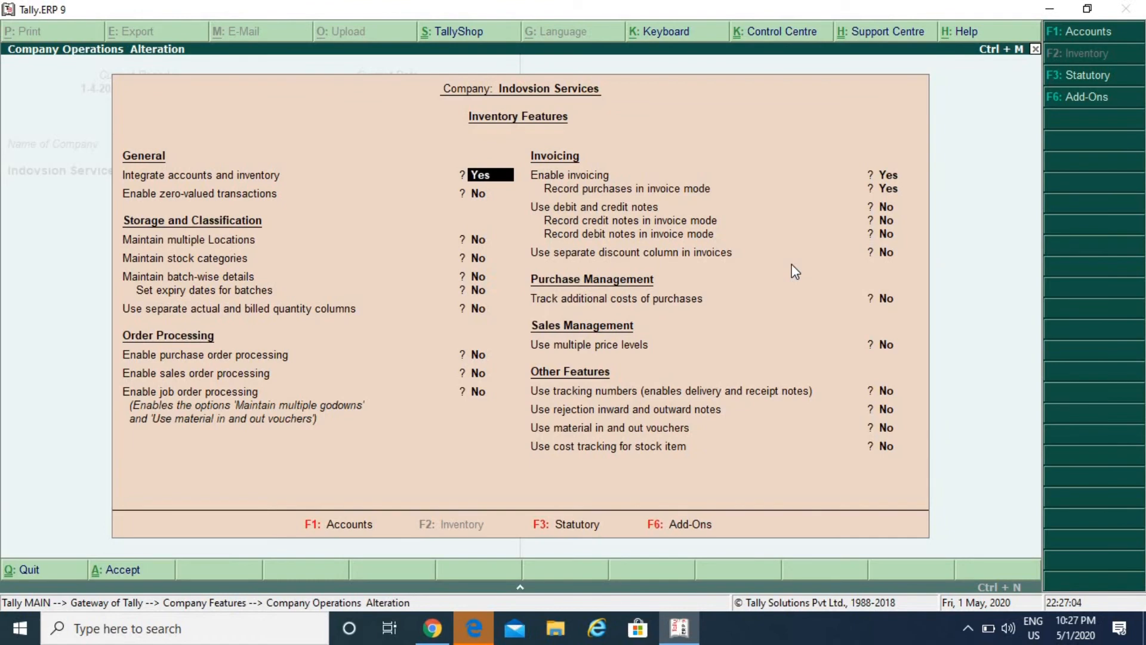
{"action": "key", "text": "Return"}
{"action": "key", "text": "Return"}
{"action": "key", "text": "Return"}
{"action": "key", "text": "Return"}
{"action": "key", "text": "Return"}
{"action": "key", "text": "Return"}
{"action": "key", "text": "Return"}
{"action": "key", "text": "Return"}
{"action": "key", "text": "Return"}
{"action": "key", "text": "Return"}
{"action": "key", "text": "Return"}
{"action": "key", "text": "Return"}
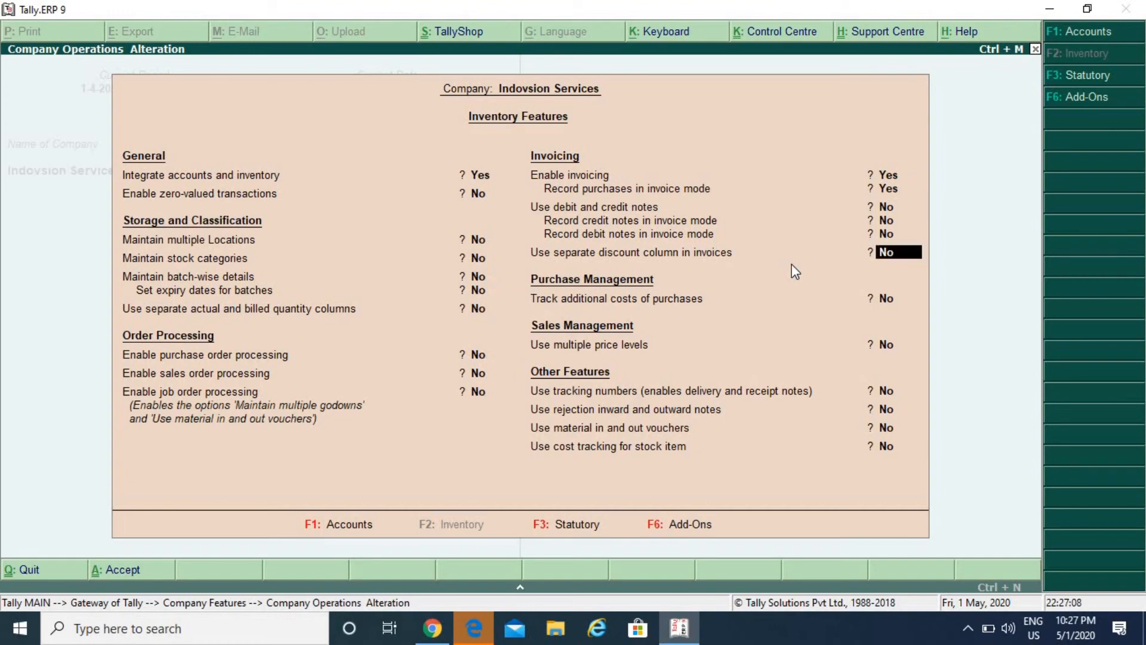
{"action": "key", "text": "Return"}
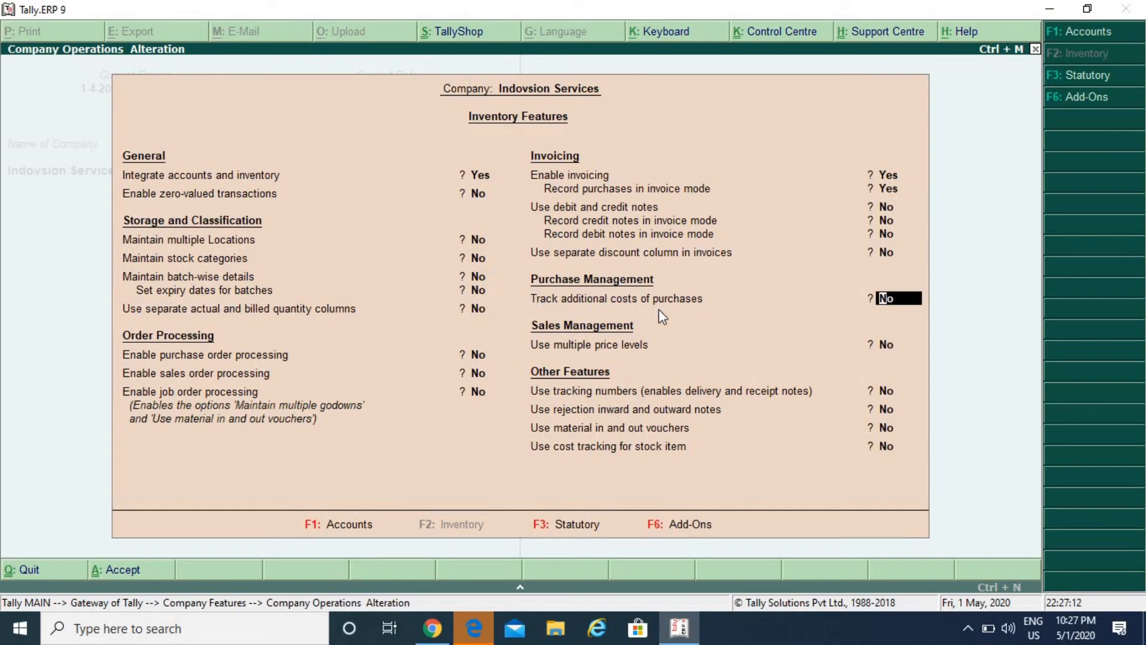
{"action": "type", "text": "yes"}
{"action": "key", "text": "Return"}
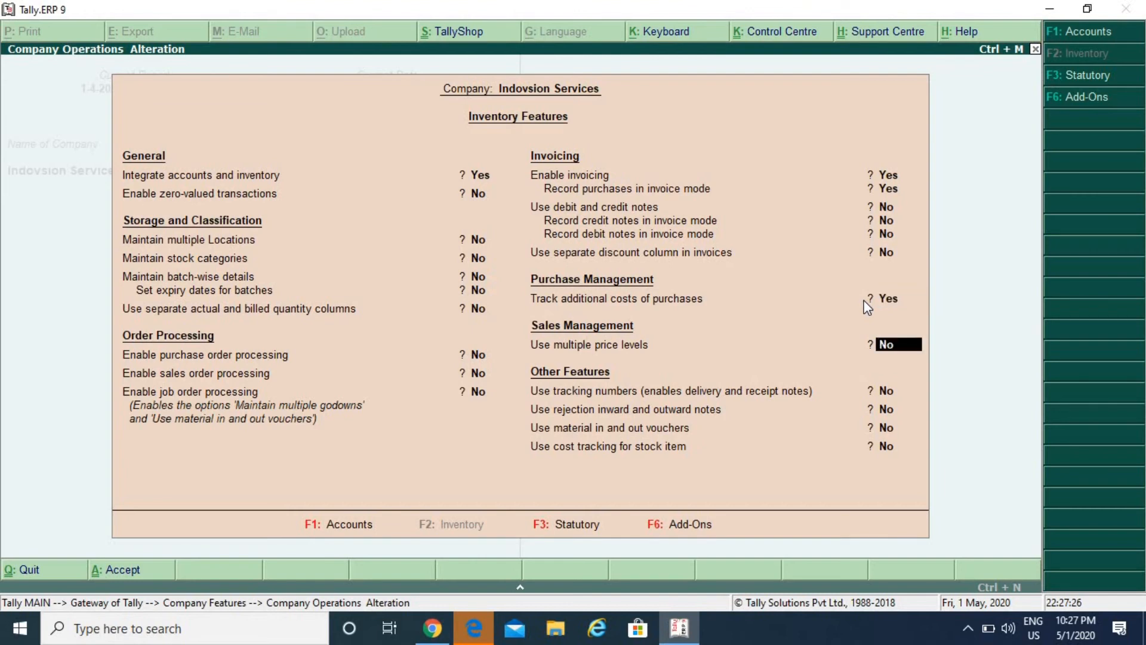
{"action": "key", "text": "Return"}
{"action": "key", "text": "Return"}
{"action": "key", "text": "Return"}
{"action": "key", "text": "Return"}
{"action": "key", "text": "Return"}
{"action": "key", "text": "Return"}
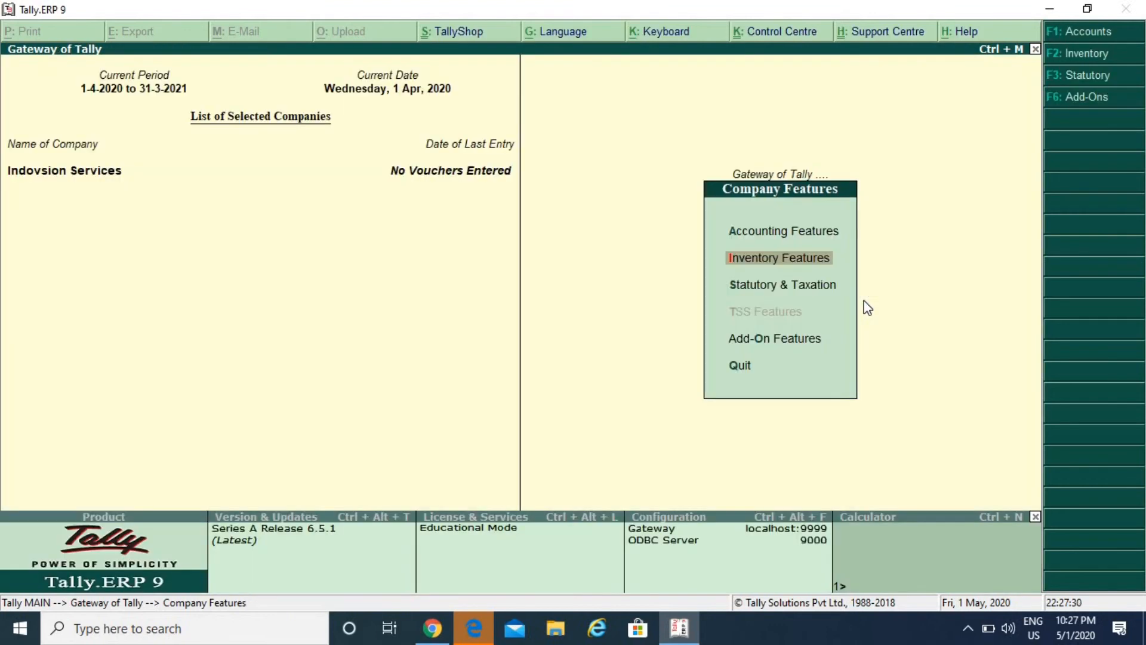
Start a purchase voucher with supplier invoice number 1 dated 1-Apr-2020
{"action": "key", "text": "Escape"}
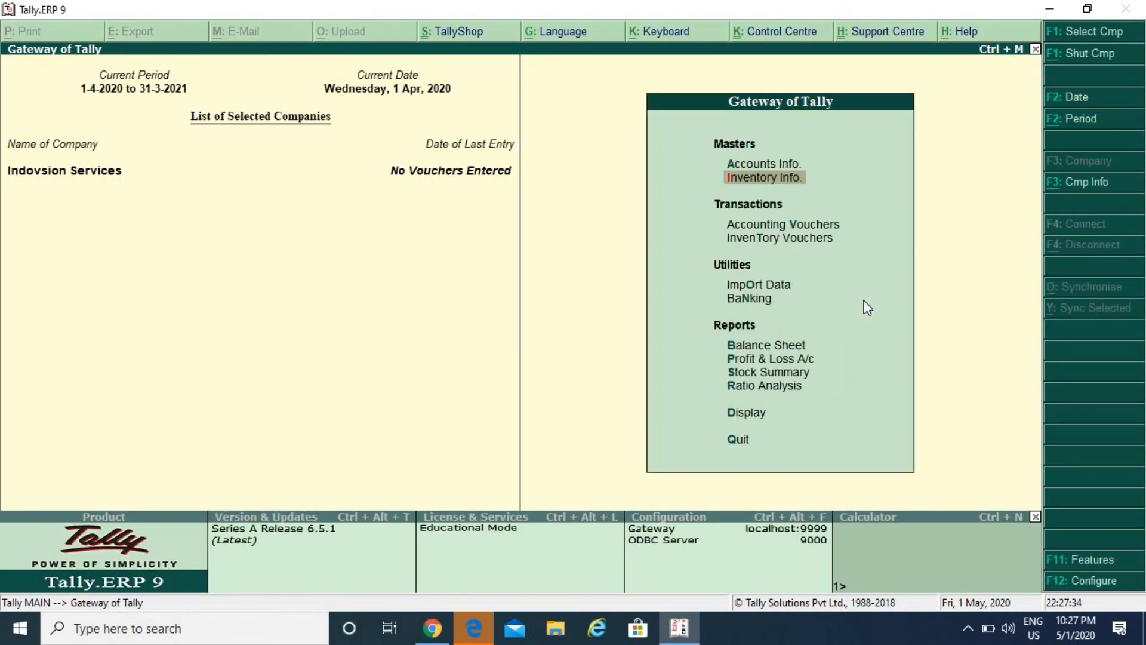
{"action": "key", "text": "Down"}
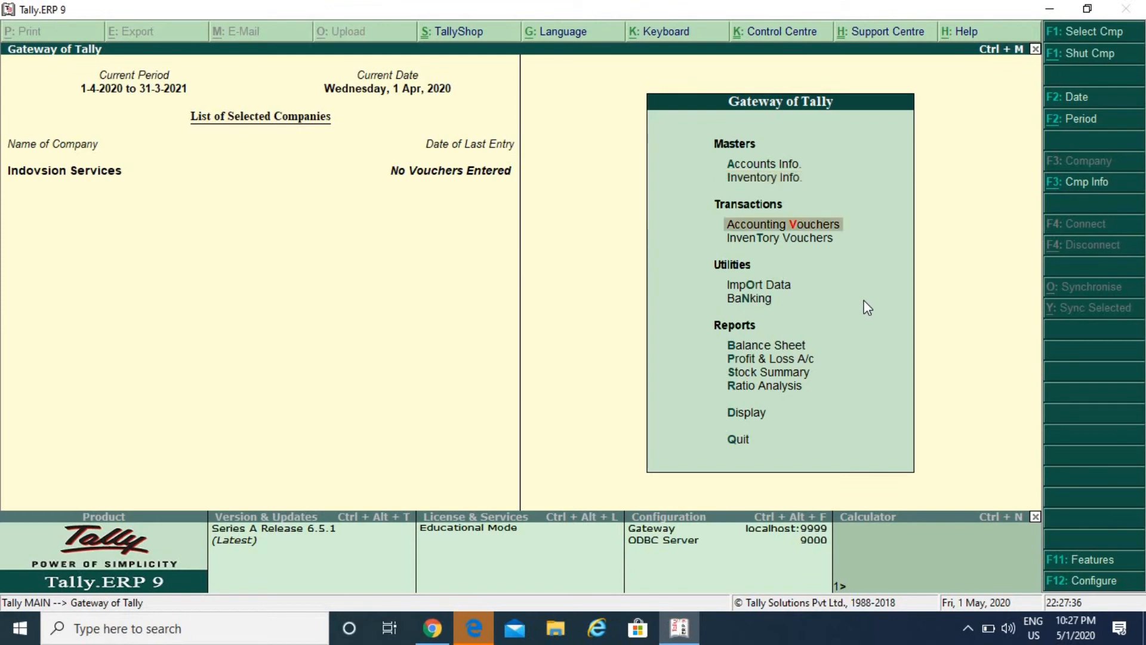
{"action": "key", "text": "Return"}
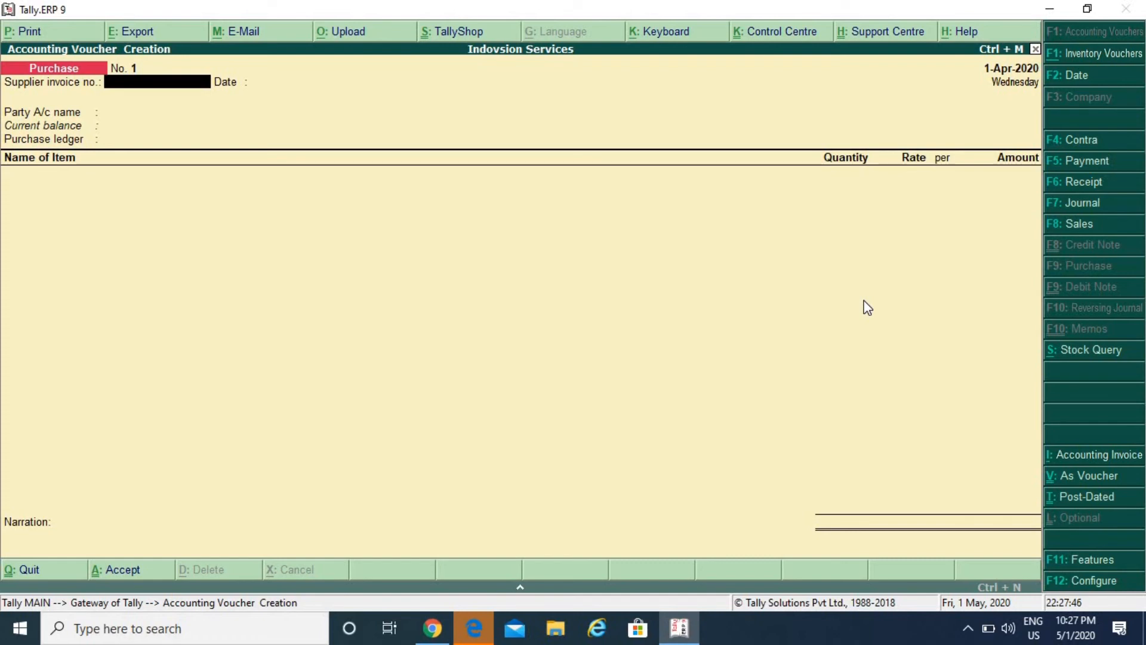
{"action": "key", "text": "Return"}
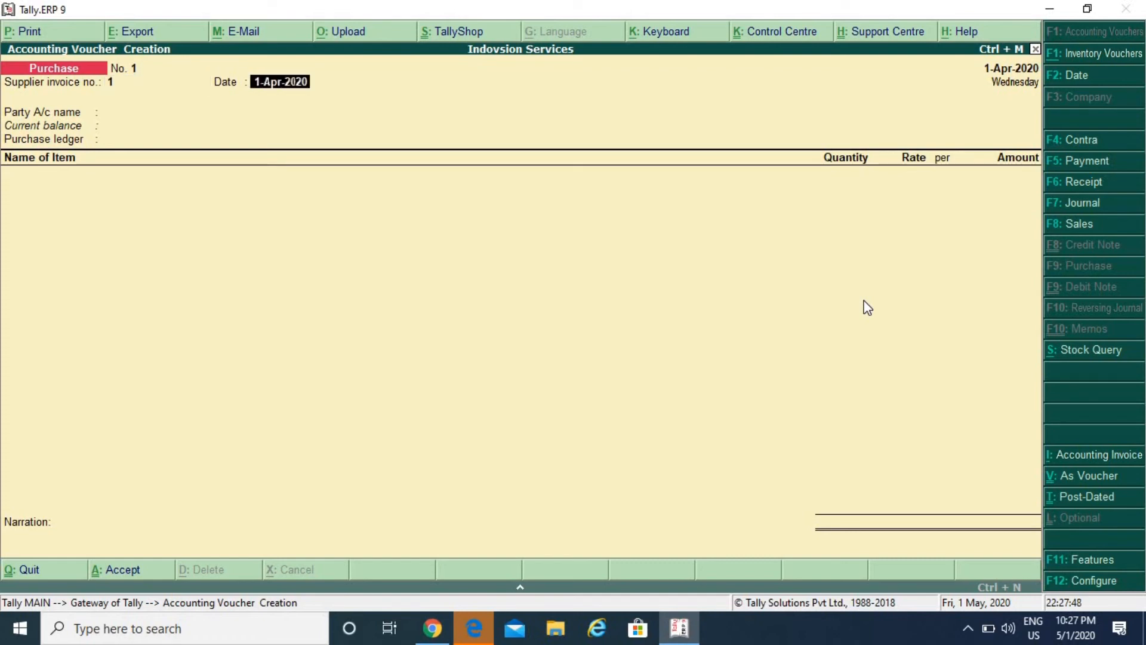
{"action": "key", "text": "Return"}
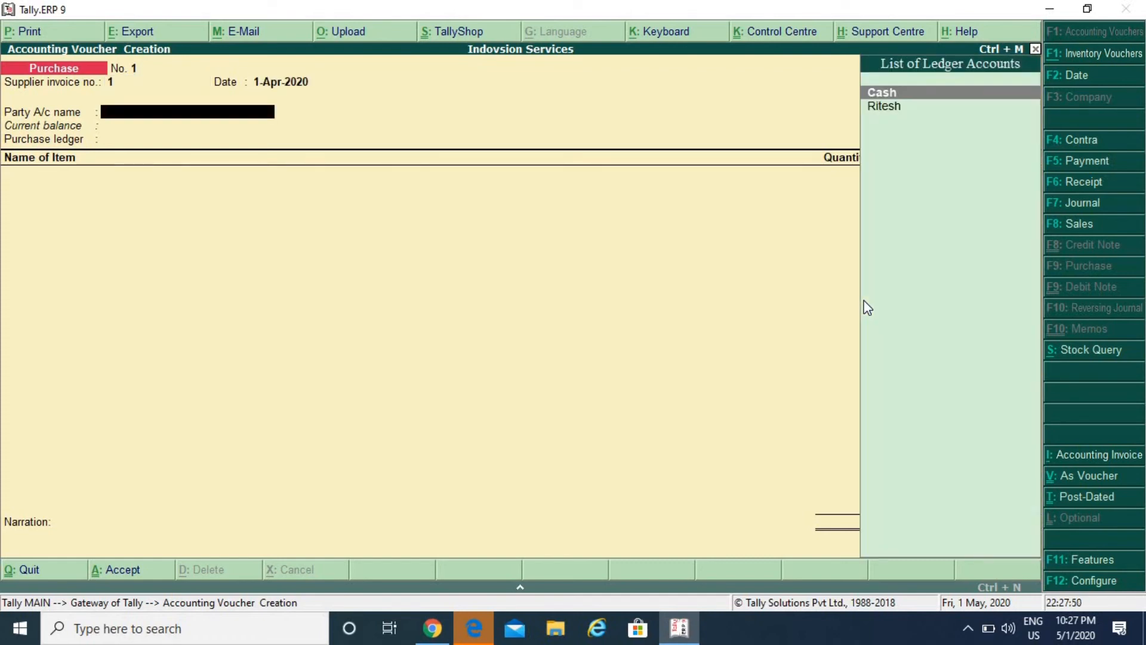
Choose the supplier's ledger as the party of invoice 1, keep its default party details, and select Purchase as the purchase ledger
{"action": "key", "text": "Down"}
{"action": "key", "text": "Return"}
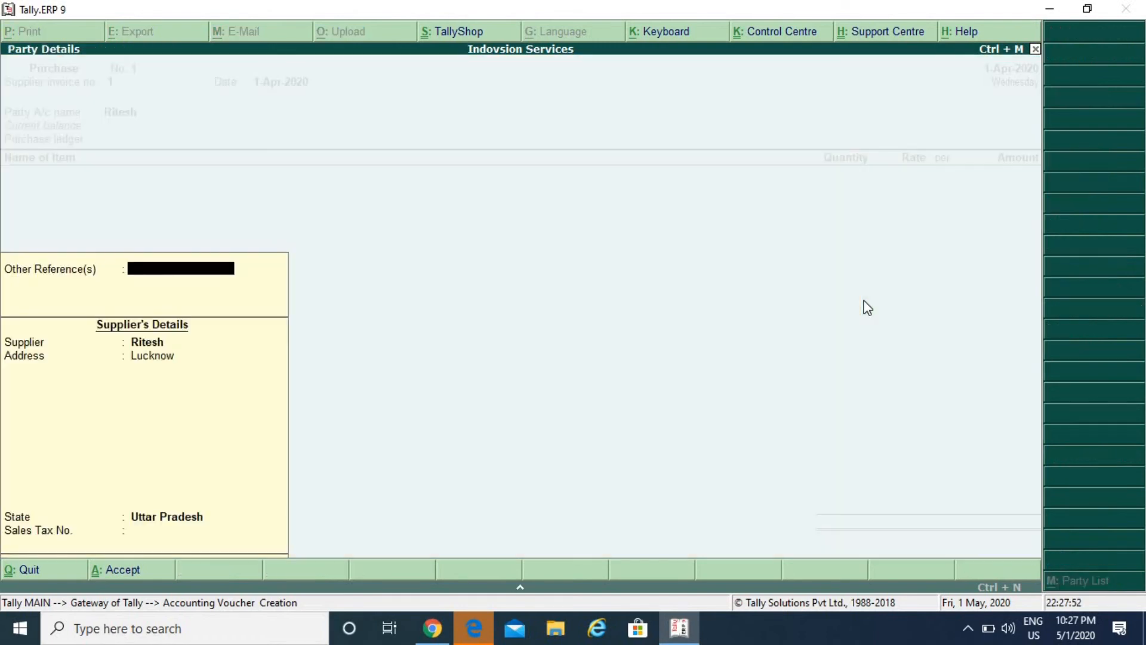
{"action": "key", "text": "Return"}
{"action": "key", "text": "Return"}
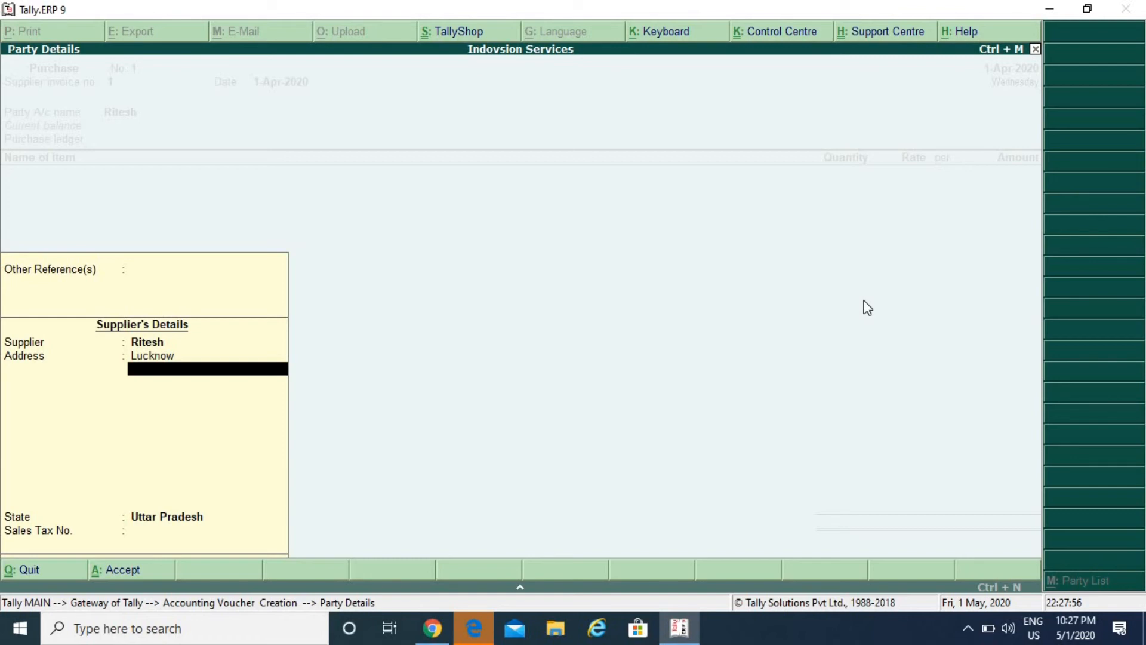
{"action": "key", "text": "Return"}
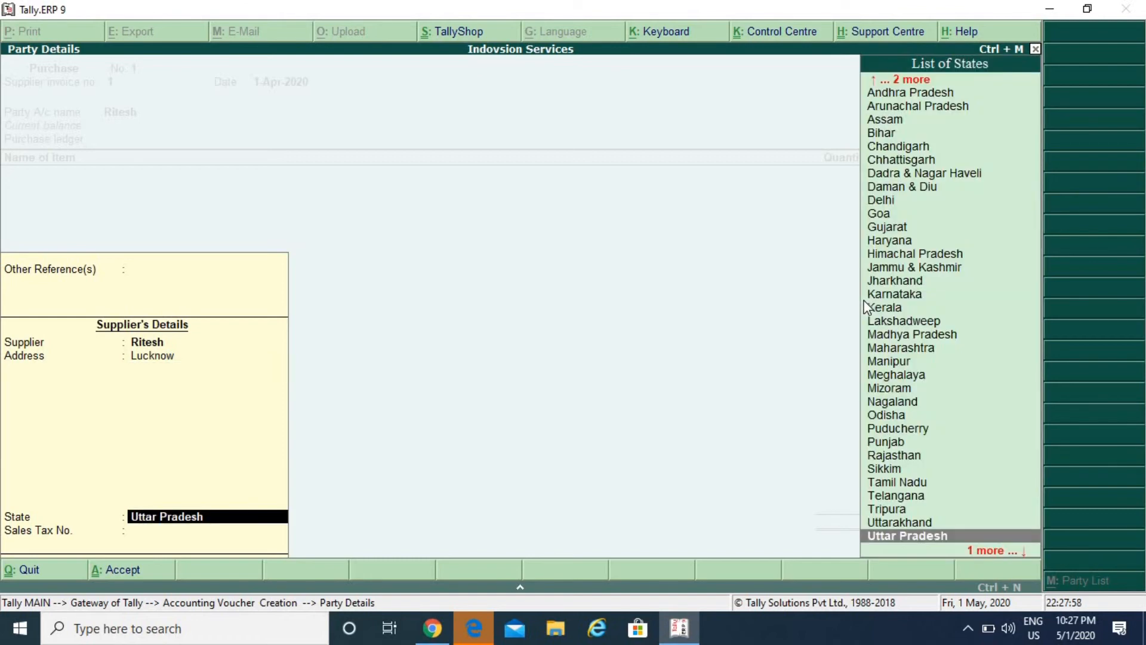
{"action": "key", "text": "Return"}
{"action": "key", "text": "Return"}
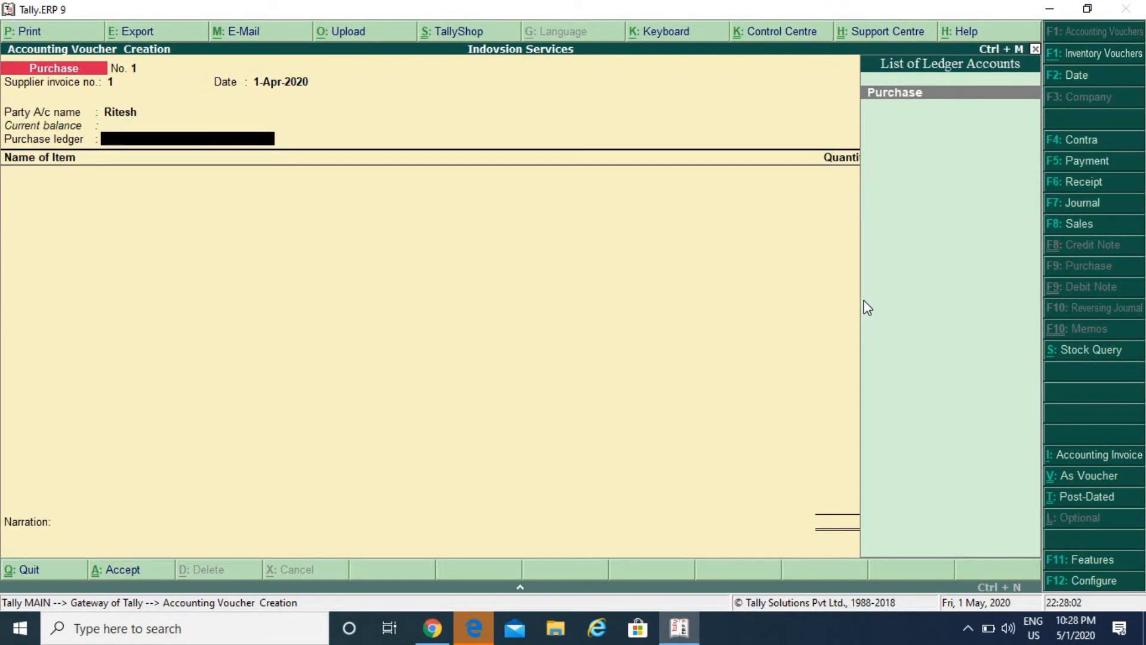
{"action": "key", "text": "Return"}
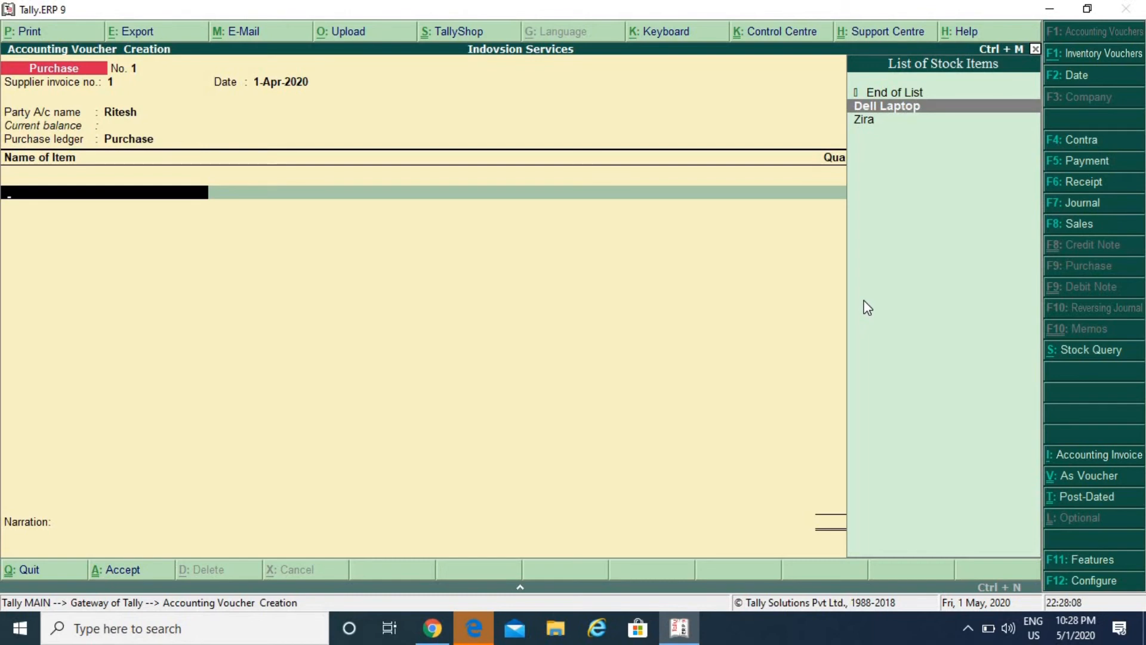
Enter the Dell Laptop item on the purchase invoice with quantity 100 Nos at a rate of 20,000 per Nos
{"action": "key", "text": "Return"}
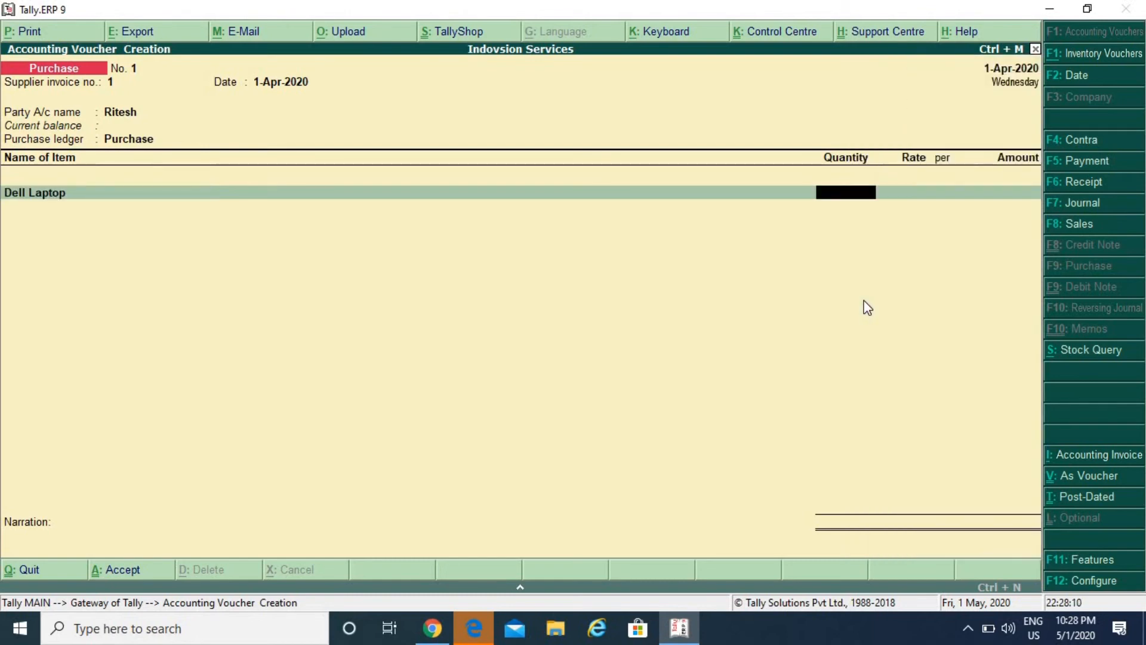
{"action": "type", "text": "100 Nos"}
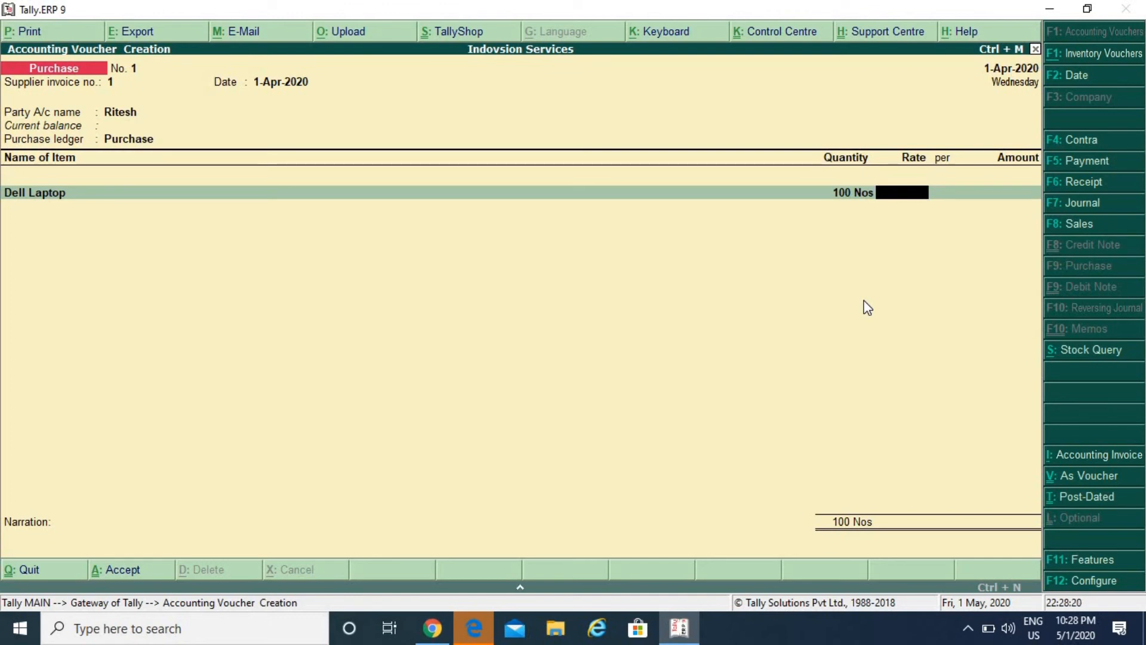
{"action": "type", "text": "20000"}
{"action": "key", "text": "Return"}
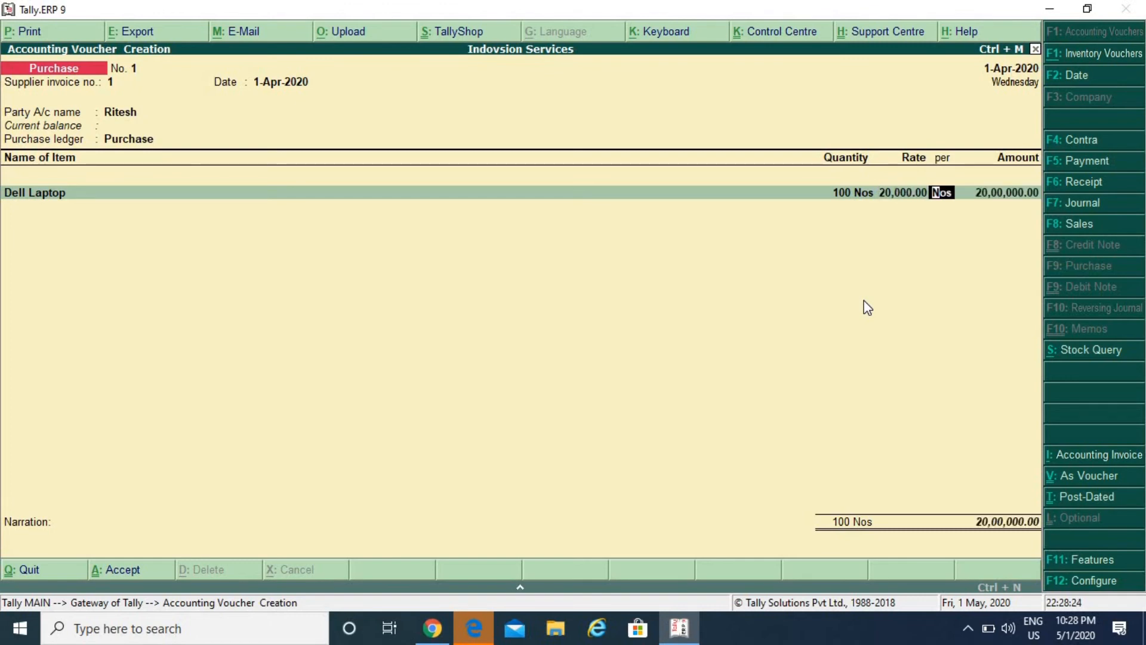
{"action": "key", "text": "Return"}
{"action": "key", "text": "Return"}
Add Packing Charges of 20,000 to the Dell Laptop purchase and save the voucher without a narration
{"action": "key", "text": "Return"}
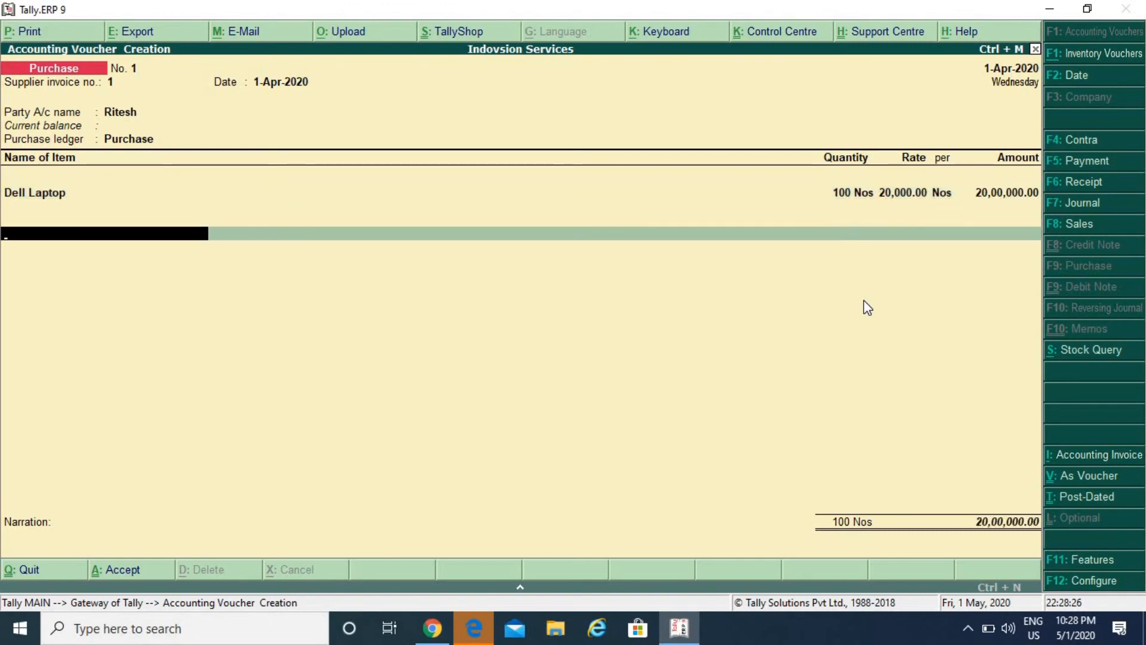
{"action": "key", "text": "Down"}
{"action": "key", "text": "Return"}
{"action": "key", "text": "Return"}
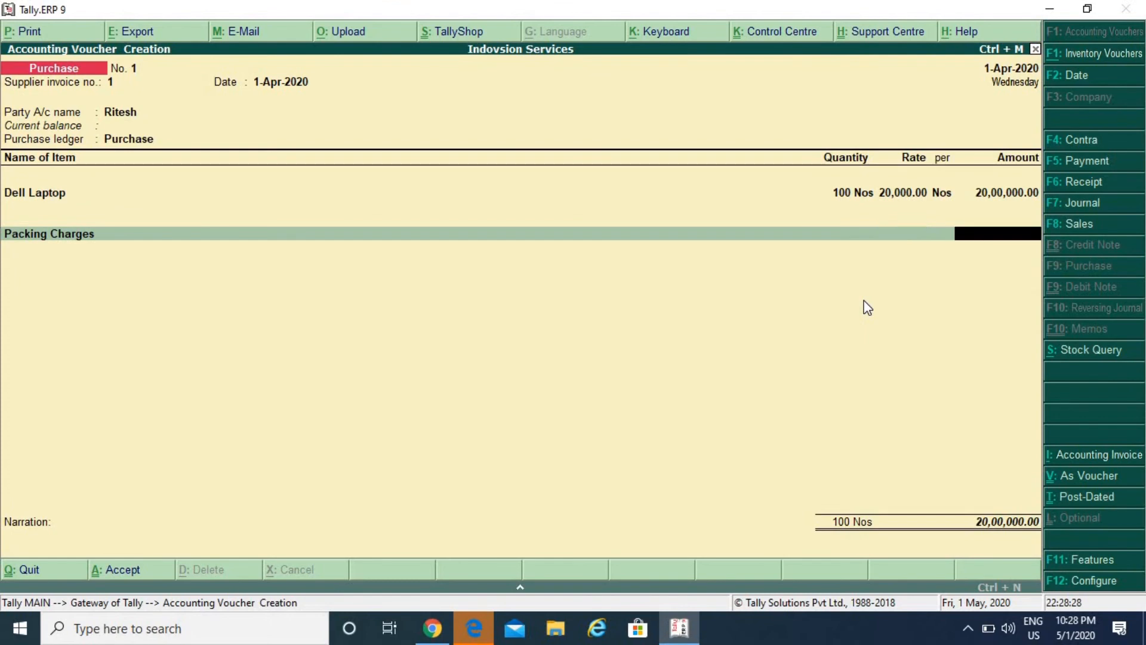
{"action": "type", "text": "20000"}
{"action": "key", "text": "Return"}
{"action": "key", "text": "Return"}
{"action": "key", "text": "Return"}
{"action": "key", "text": "Return"}
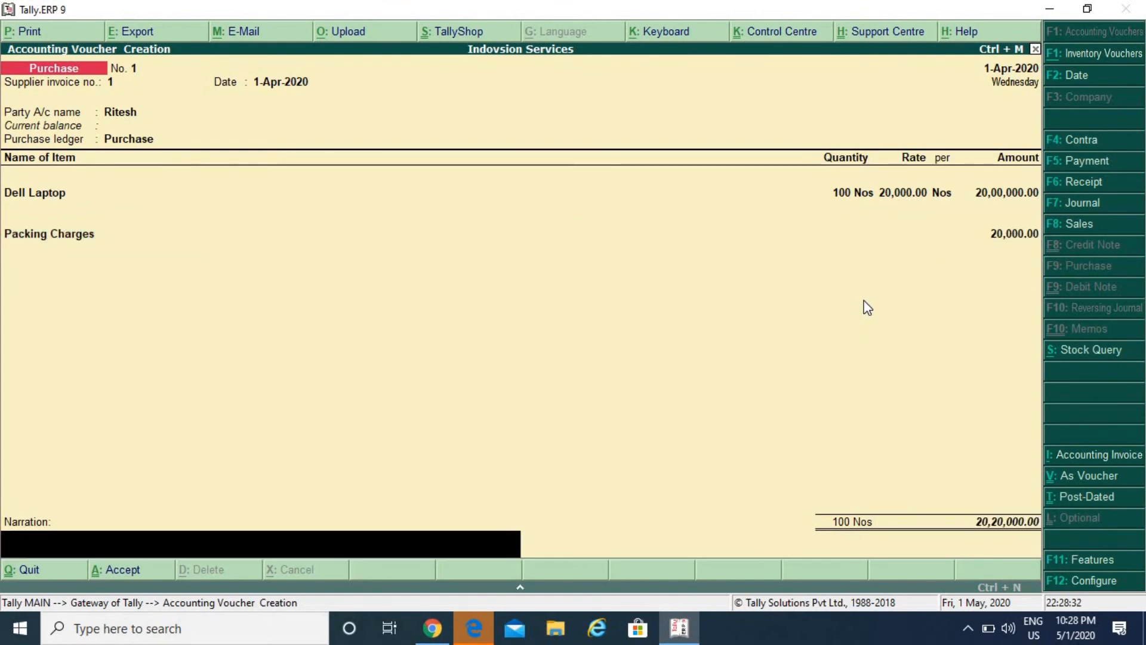
{"action": "key", "text": "Return"}
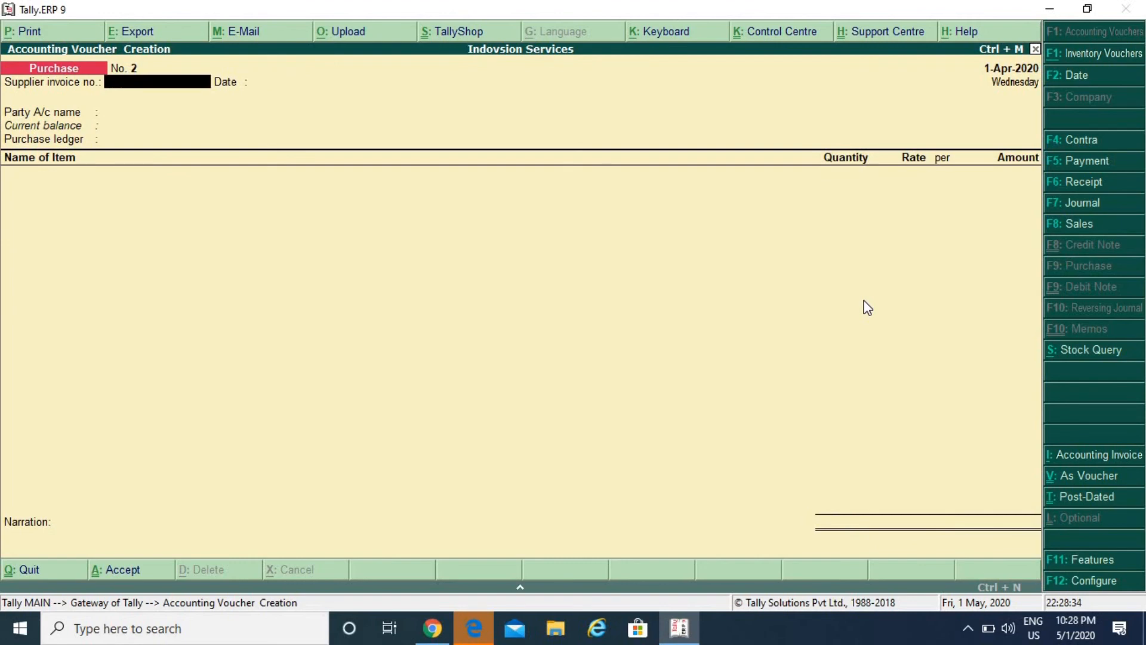
Enter supplier invoice number 2 dated 1-Apr-2020 on the new purchase voucher, with the supplier as party and Purchase as the purchase ledger
{"action": "type", "text": "2"}
{"action": "key", "text": "Return"}
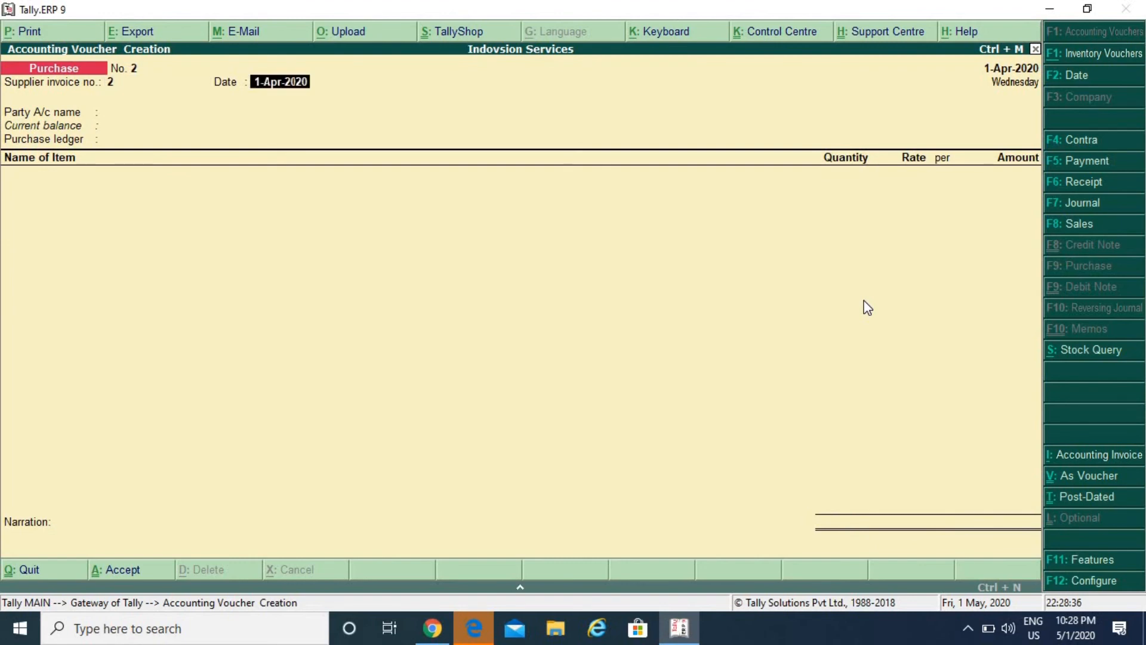
{"action": "key", "text": "Return"}
{"action": "key", "text": "Down"}
{"action": "key", "text": "Return"}
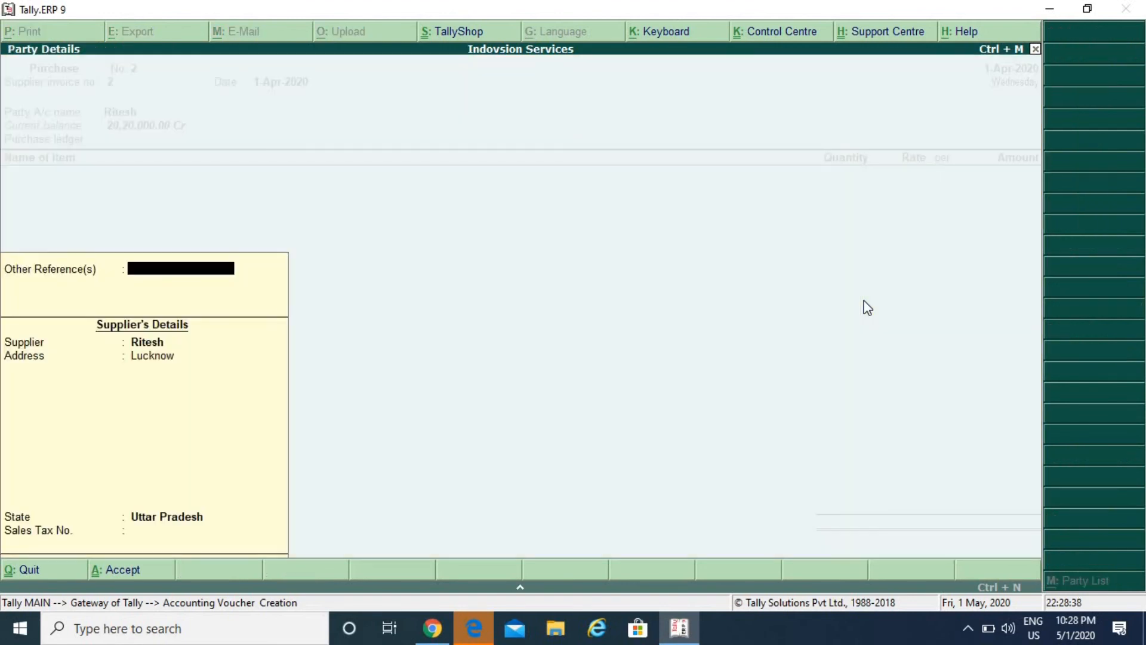
{"action": "key", "text": "Return"}
{"action": "key", "text": "Return"}
{"action": "key", "text": "Return"}
{"action": "key", "text": "Return"}
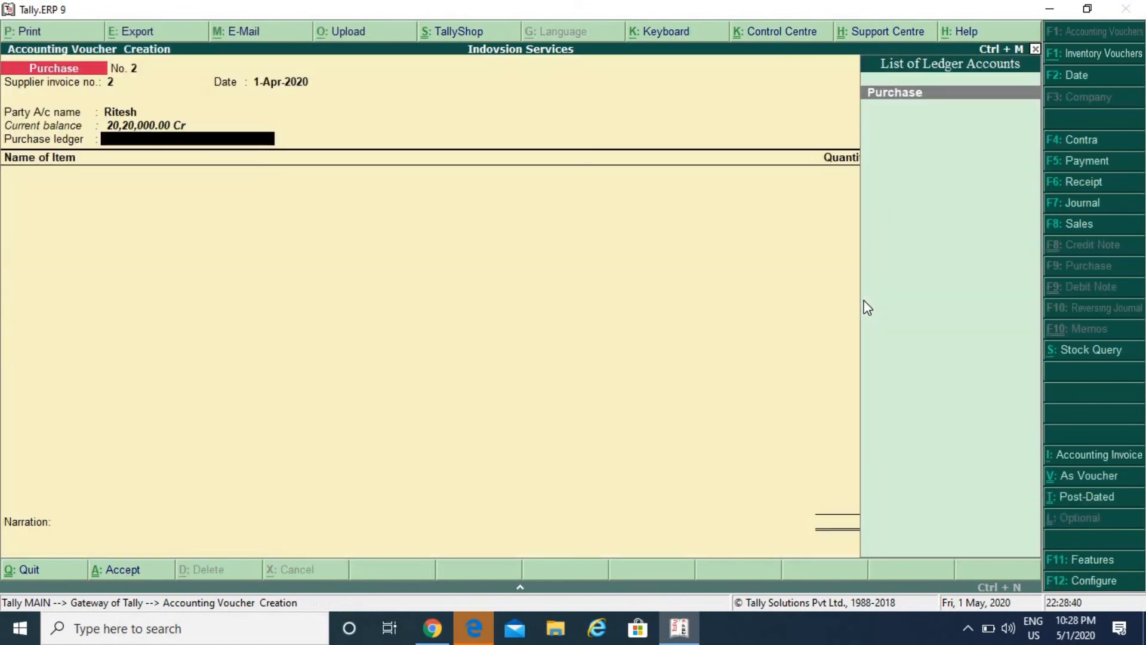
{"action": "key", "text": "Return"}
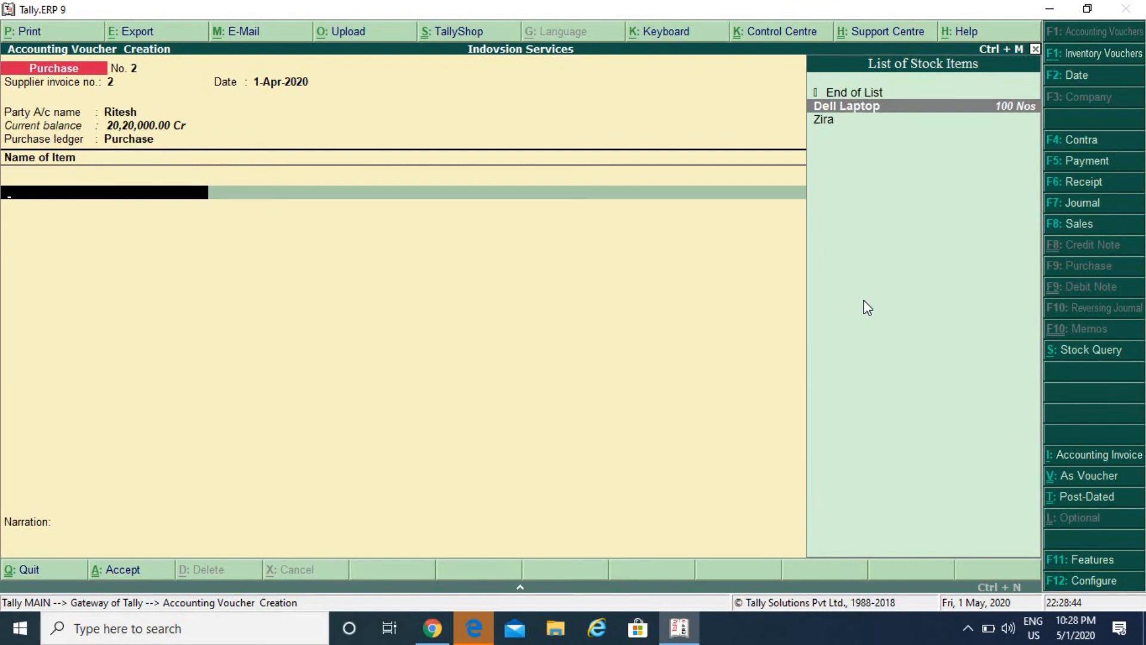
Enter the Zira item on invoice 2 with quantity 100 KG at a rate of 70 per KG
{"action": "key", "text": "Down"}
{"action": "key", "text": "Return"}
{"action": "type", "text": "100"}
{"action": "key", "text": "Return"}
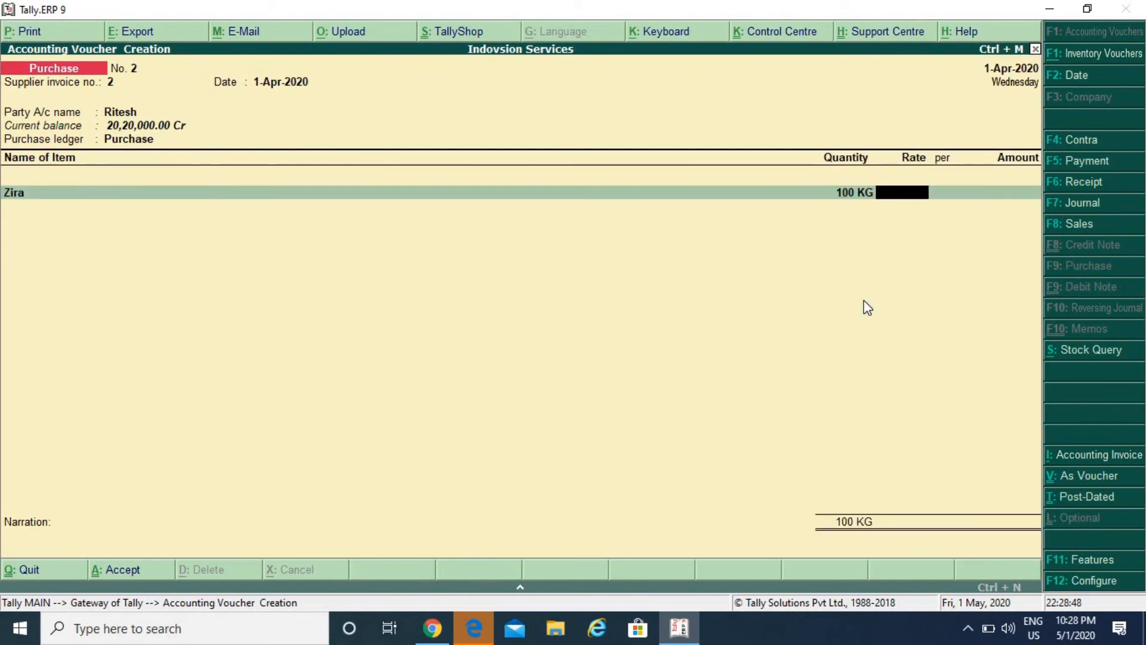
{"action": "type", "text": "70"}
{"action": "key", "text": "Return"}
{"action": "key", "text": "Return"}
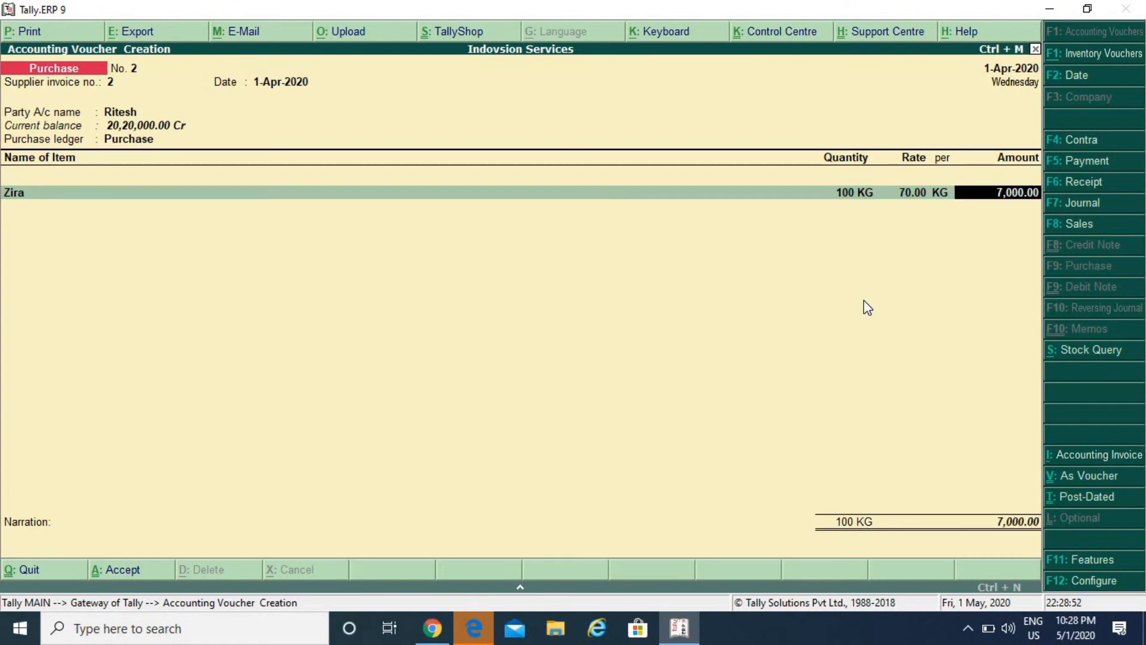
{"action": "key", "text": "Return"}
Add Packing Charges of 1,000 to the Zira purchase and save the voucher without a narration
{"action": "key", "text": "Return"}
{"action": "key", "text": "Down"}
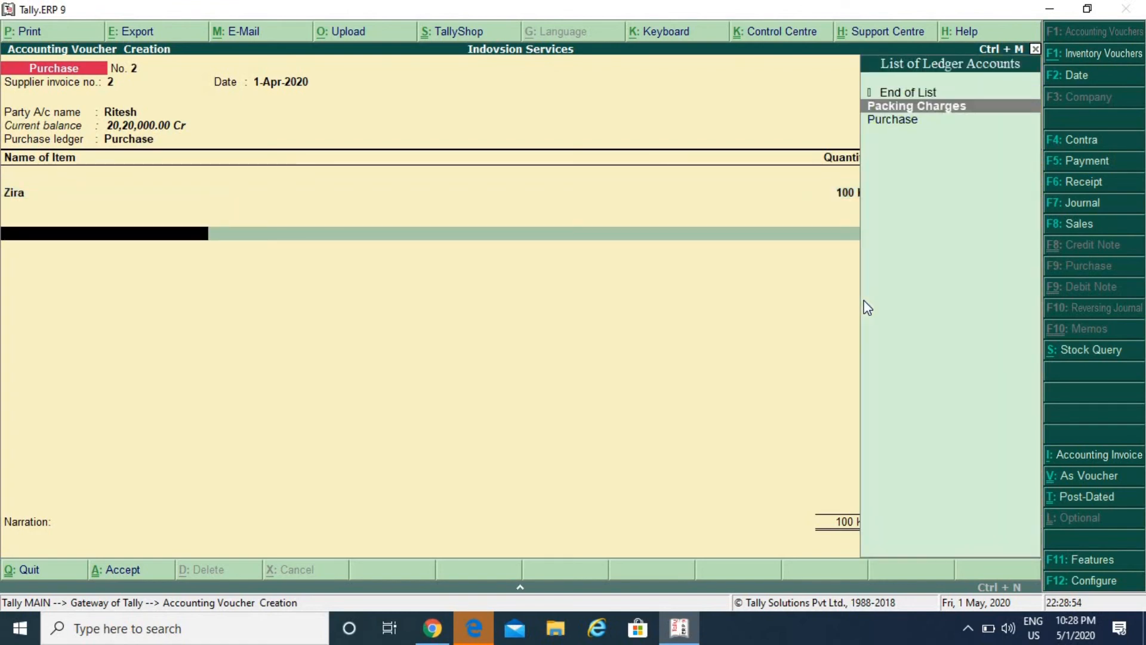
{"action": "key", "text": "Return"}
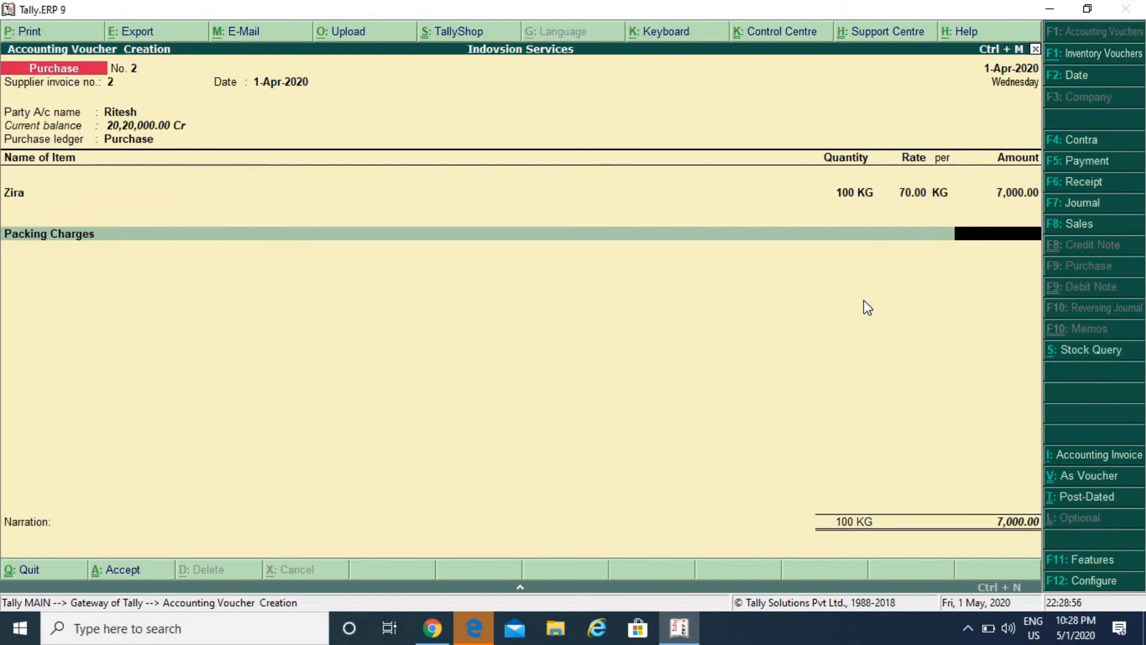
{"action": "type", "text": "1000"}
{"action": "key", "text": "Return"}
{"action": "key", "text": "Return"}
{"action": "key", "text": "Return"}
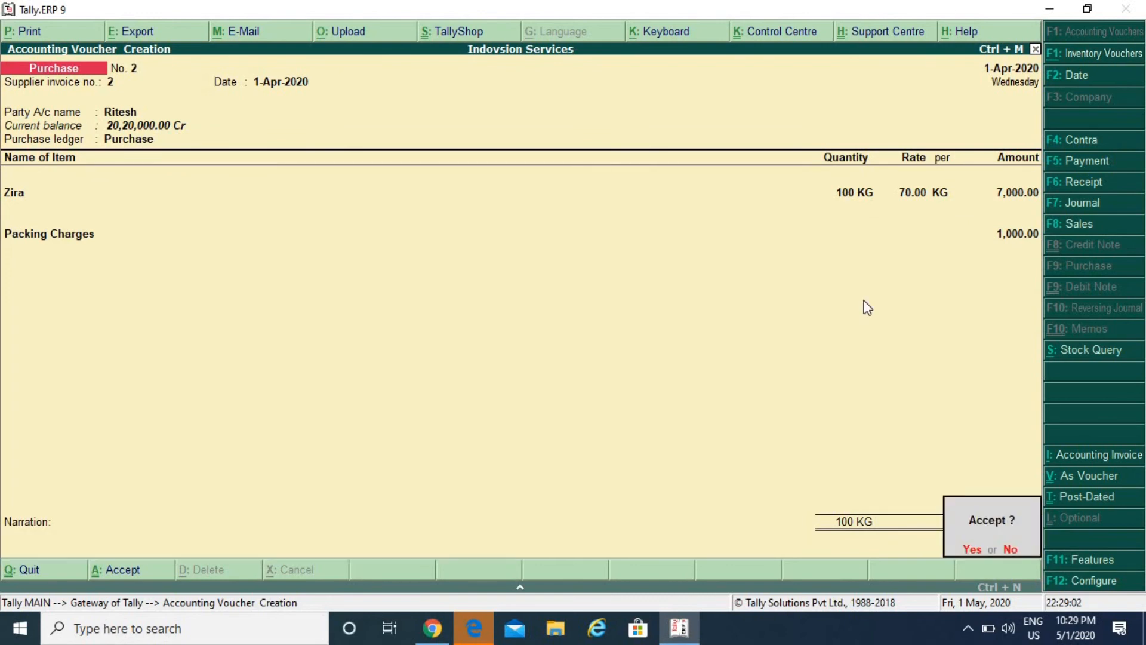
{"action": "key", "text": "Return"}
Leave purchase voucher entry and open the Day Book report for the company
{"action": "key", "text": "Escape"}
{"action": "key", "text": "Return"}
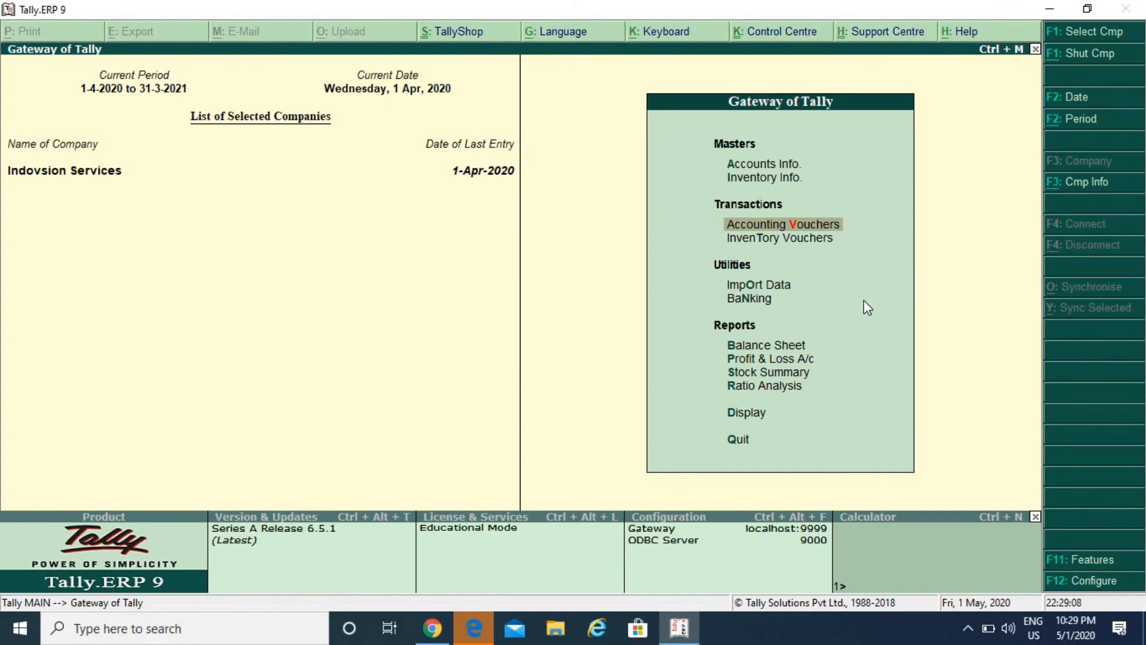
{"action": "key", "text": "Down"}
{"action": "key", "text": "Down"}
{"action": "key", "text": "Down"}
{"action": "key", "text": "Down"}
{"action": "key", "text": "Down"}
{"action": "key", "text": "Down"}
{"action": "key", "text": "Down"}
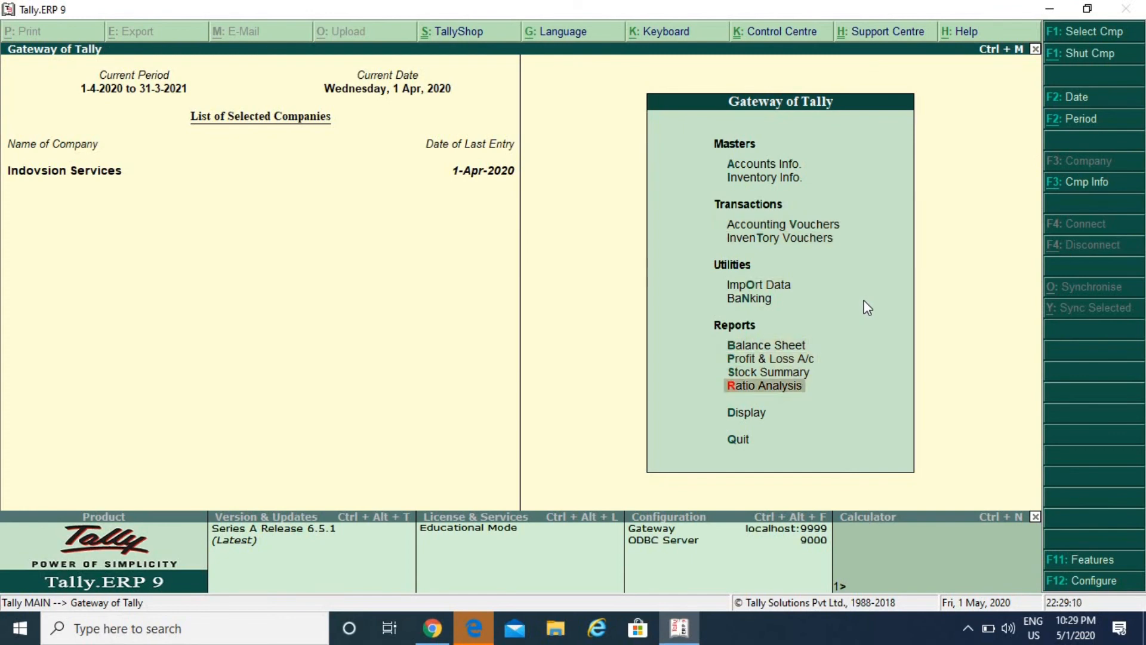
{"action": "key", "text": "Down"}
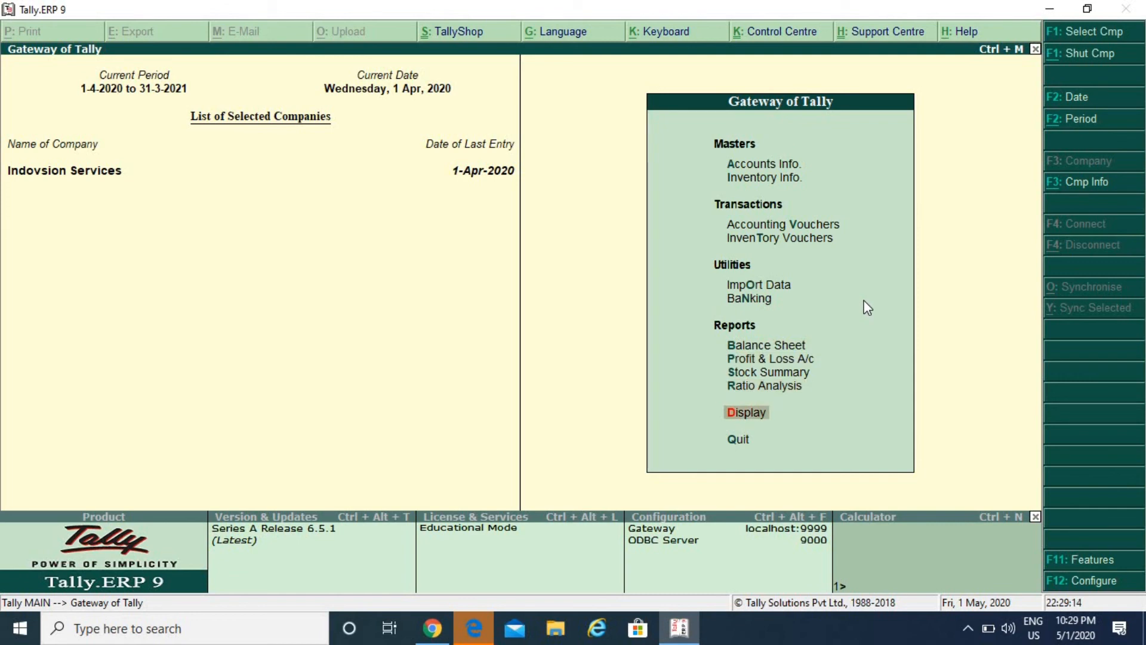
{"action": "key", "text": "Return"}
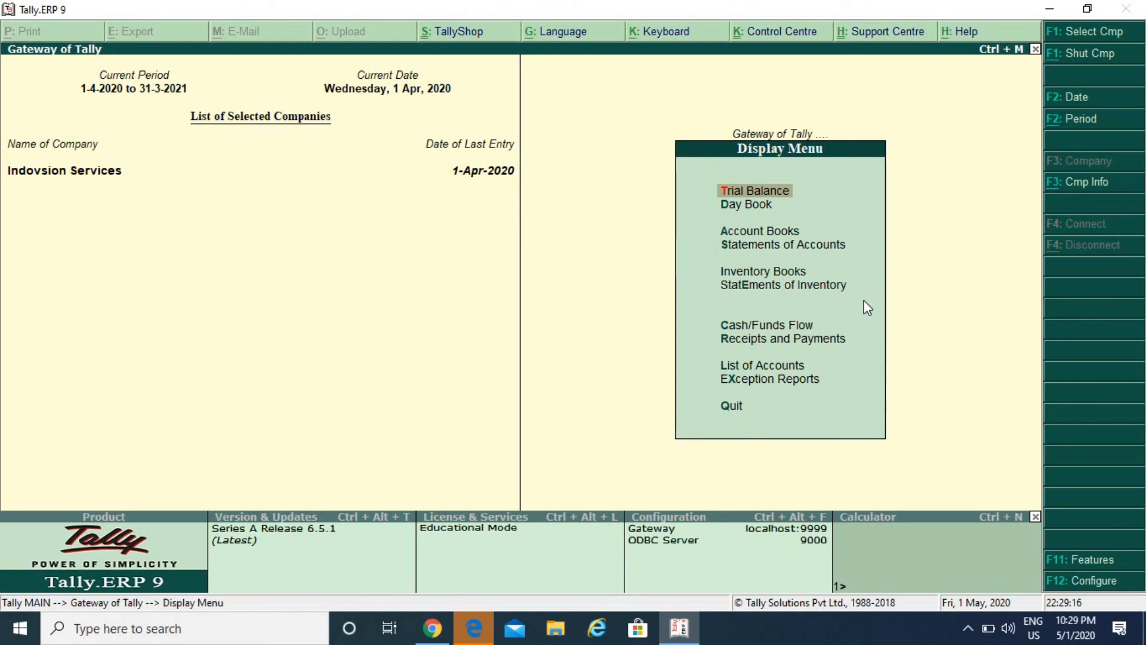
{"action": "key", "text": "Escape"}
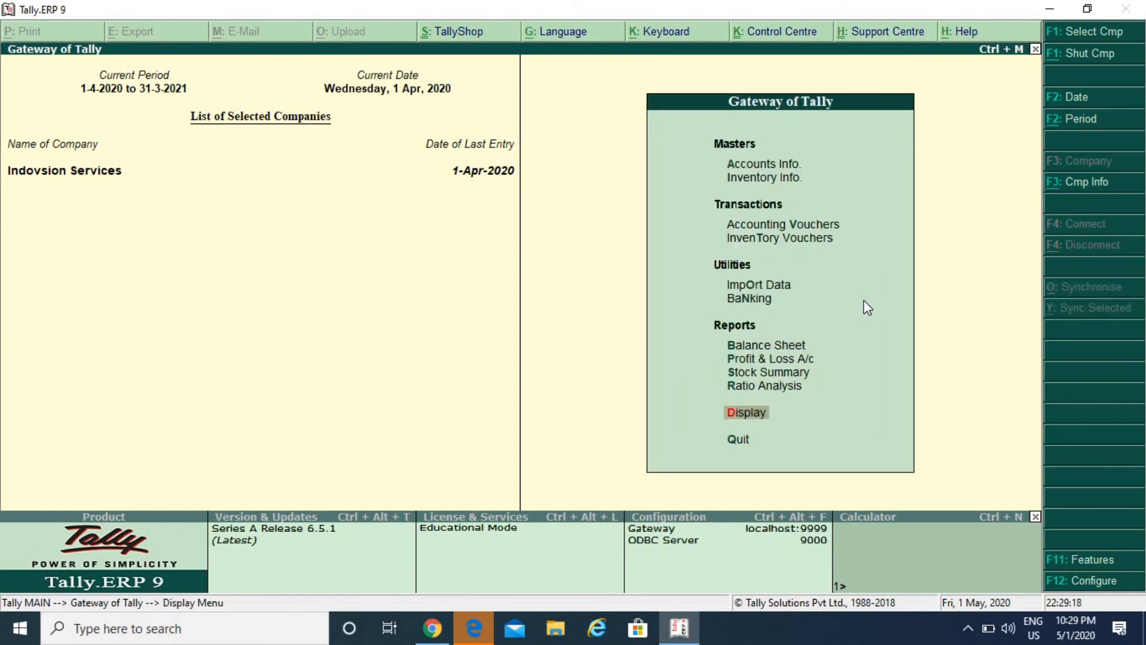
{"action": "key", "text": "Return"}
{"action": "key", "text": "Down"}
{"action": "key", "text": "Return"}
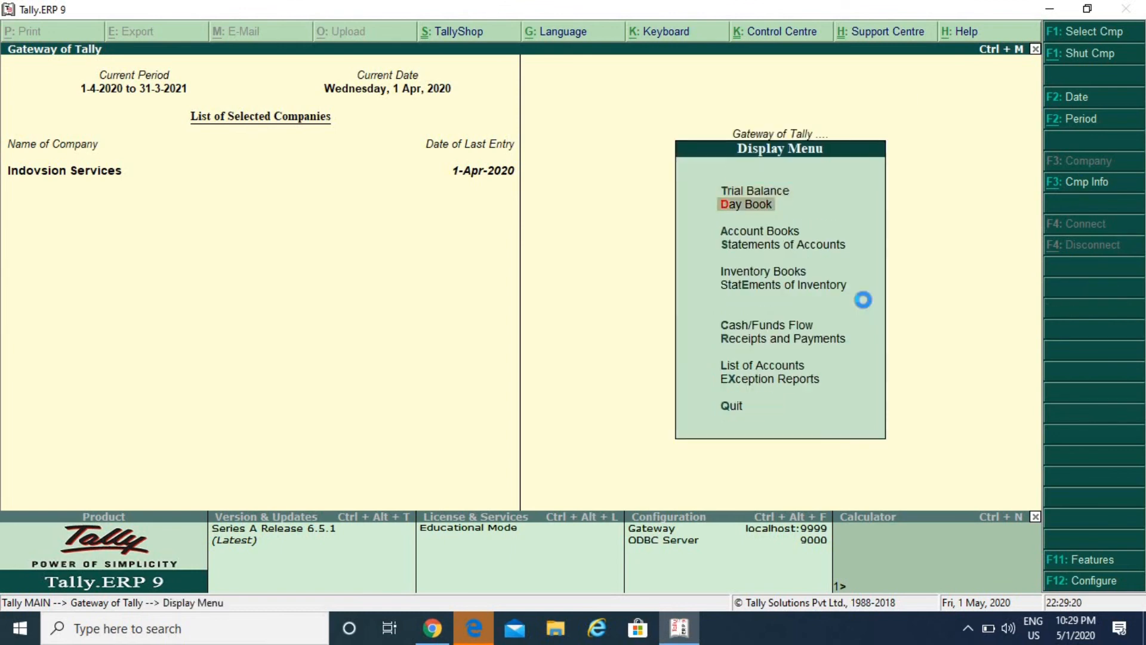
Switch the Day Book to its detailed view, showing the ledger lines under each purchase voucher
{"action": "key", "text": "Down"}
{"action": "key", "text": "Up"}
{"action": "key", "text": "Down"}
{"action": "key", "text": "Up"}
{"action": "key", "text": "Down"}
{"action": "key", "text": "Up"}
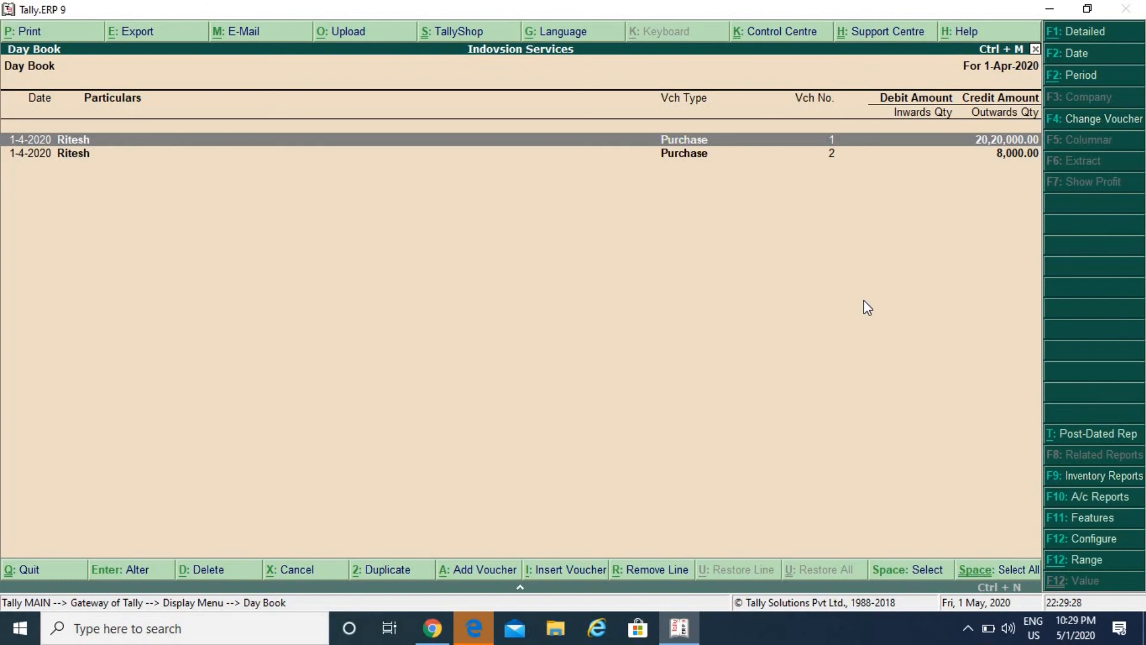
{"action": "key", "text": "alt+F1"}
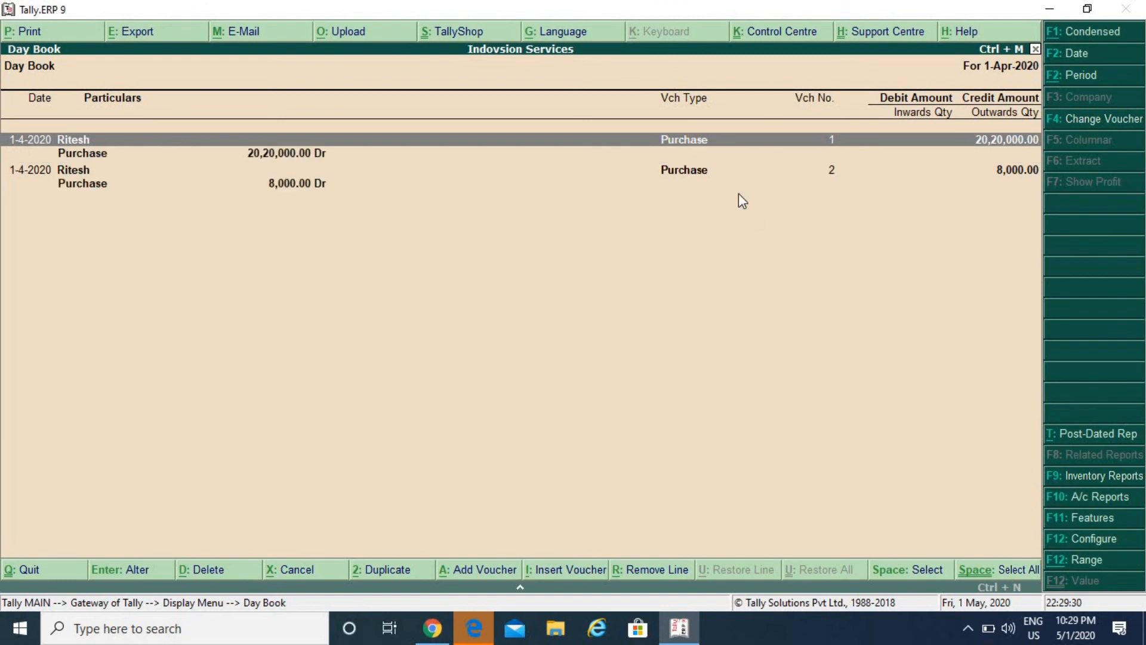
Open purchase voucher 1 from the Day Book and show an enlarged print preview of its invoice
{"action": "key", "text": "Down"}
{"action": "key", "text": "Up"}
{"action": "key", "text": "Return"}
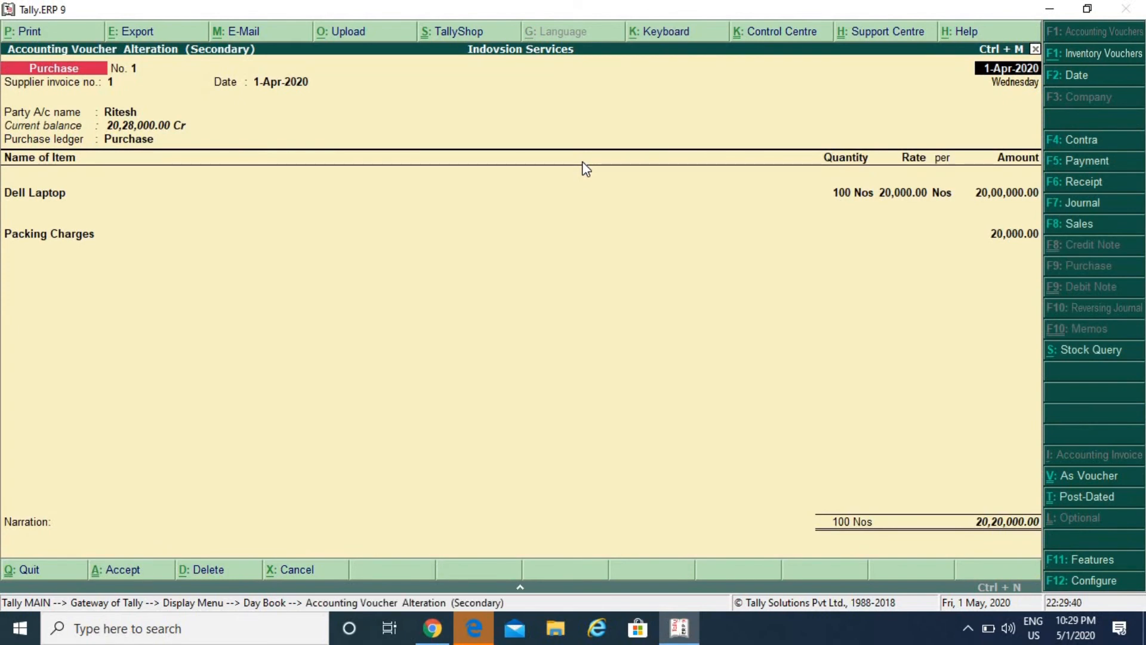
{"action": "key", "text": "alt+p"}
{"action": "key", "text": "Return"}
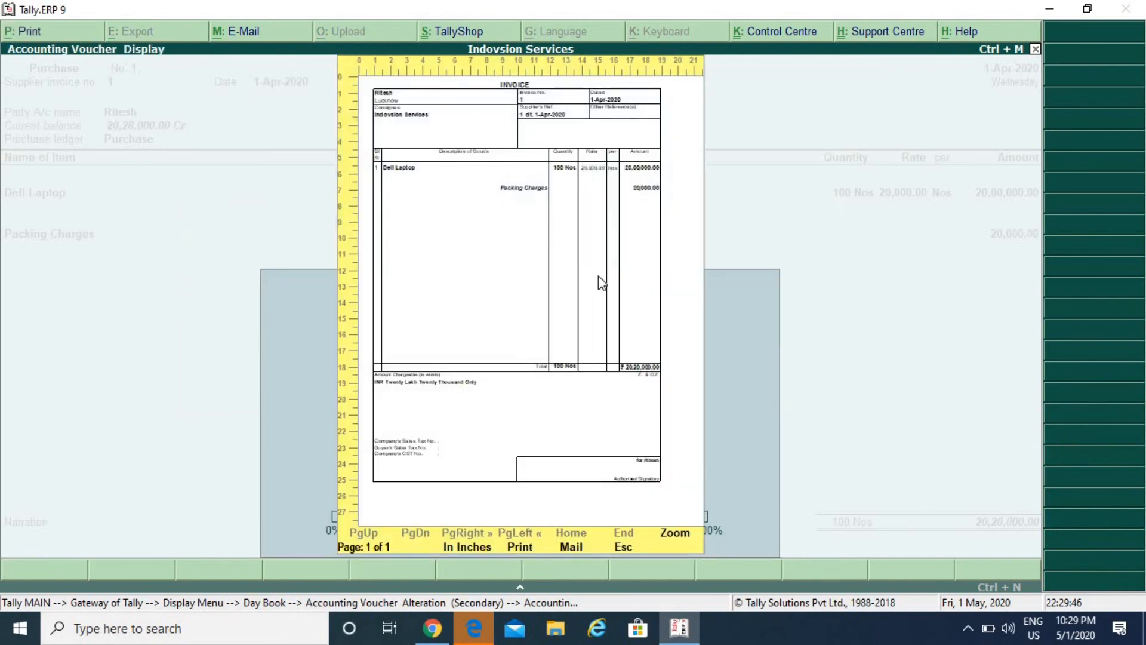
{"action": "left_click", "coordinate": [592, 378]}
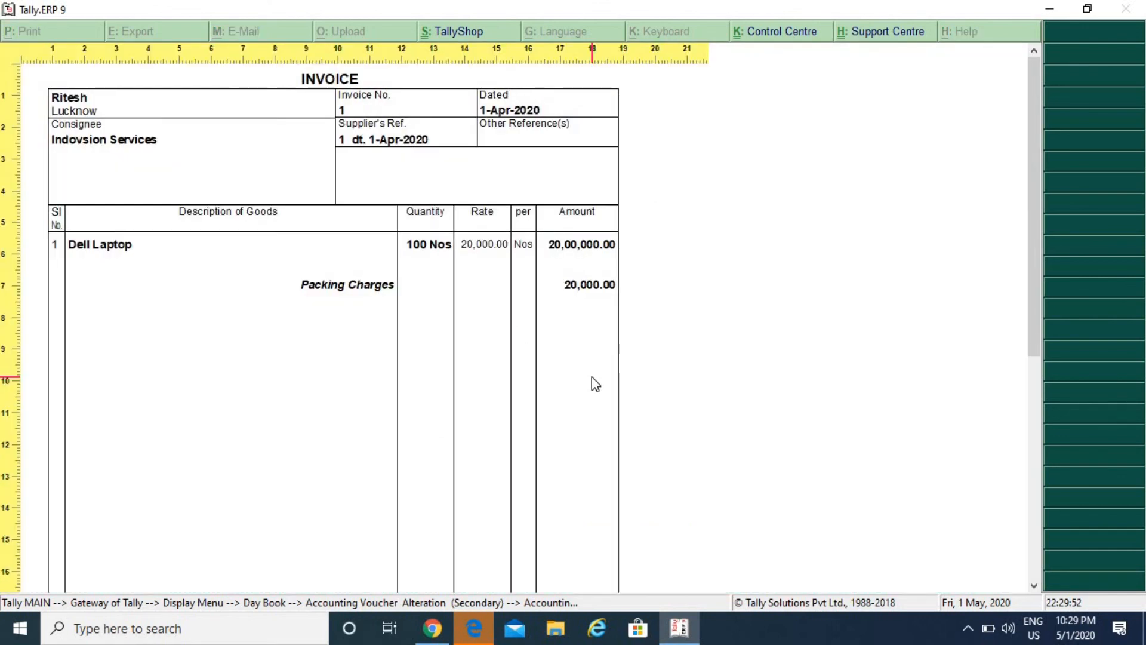
Examine the Dell Laptop invoice preview from header to total, and return to the Day Book without altering the voucher
{"action": "scroll", "coordinate": [592, 377], "scroll_direction": "down", "scroll_amount": 5}
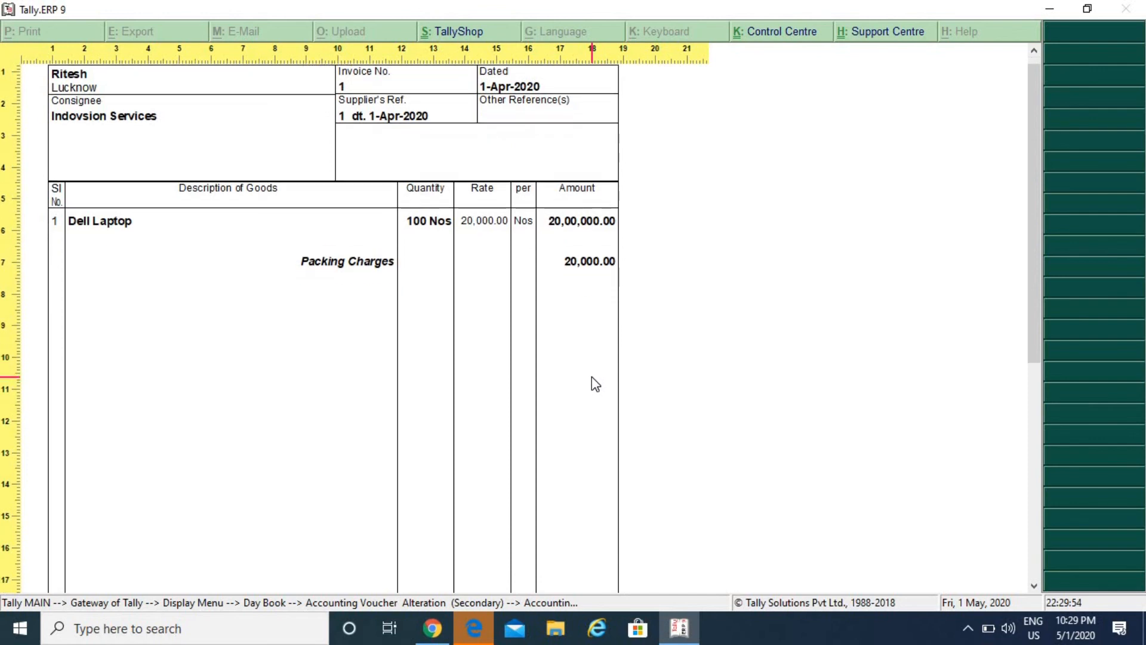
{"action": "scroll", "coordinate": [593, 377], "scroll_direction": "down", "scroll_amount": 4}
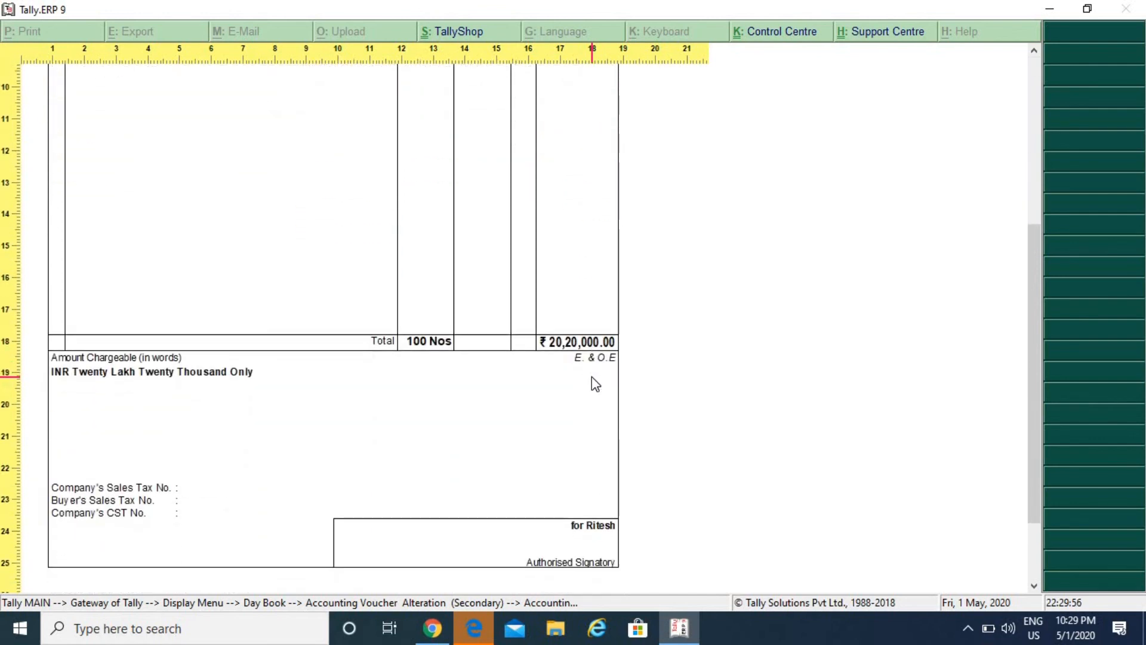
{"action": "scroll", "coordinate": [584, 365], "scroll_direction": "up", "scroll_amount": 8}
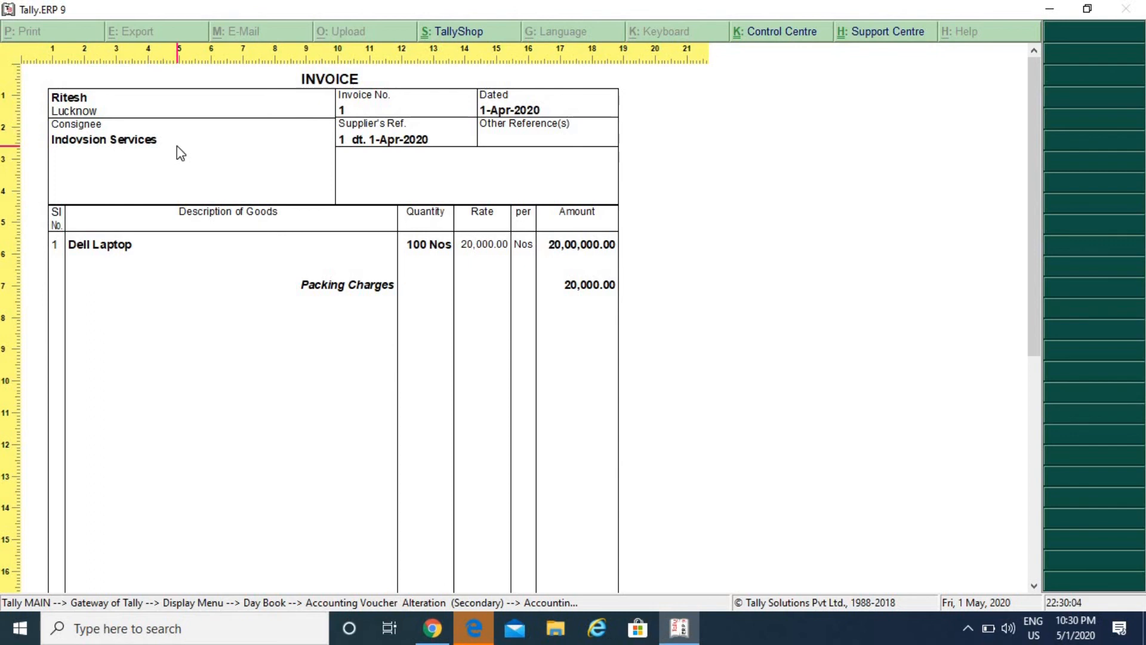
{"action": "scroll", "coordinate": [296, 152], "scroll_direction": "down", "scroll_amount": 3}
{"action": "scroll", "coordinate": [135, 82], "scroll_direction": "up", "scroll_amount": 3}
{"action": "key", "text": "Escape"}
{"action": "key", "text": "Escape"}
{"action": "key", "text": "Escape"}
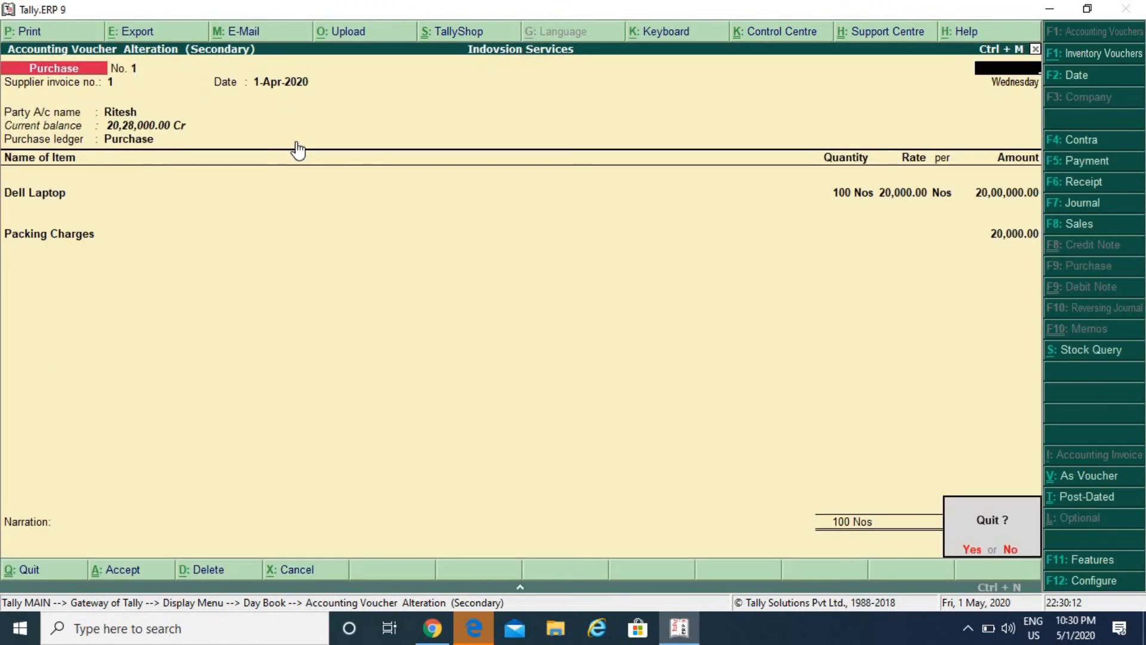
{"action": "key", "text": "y"}
Open purchase voucher 2 from the Day Book and show an enlarged print preview of its invoice
{"action": "key", "text": "Down"}
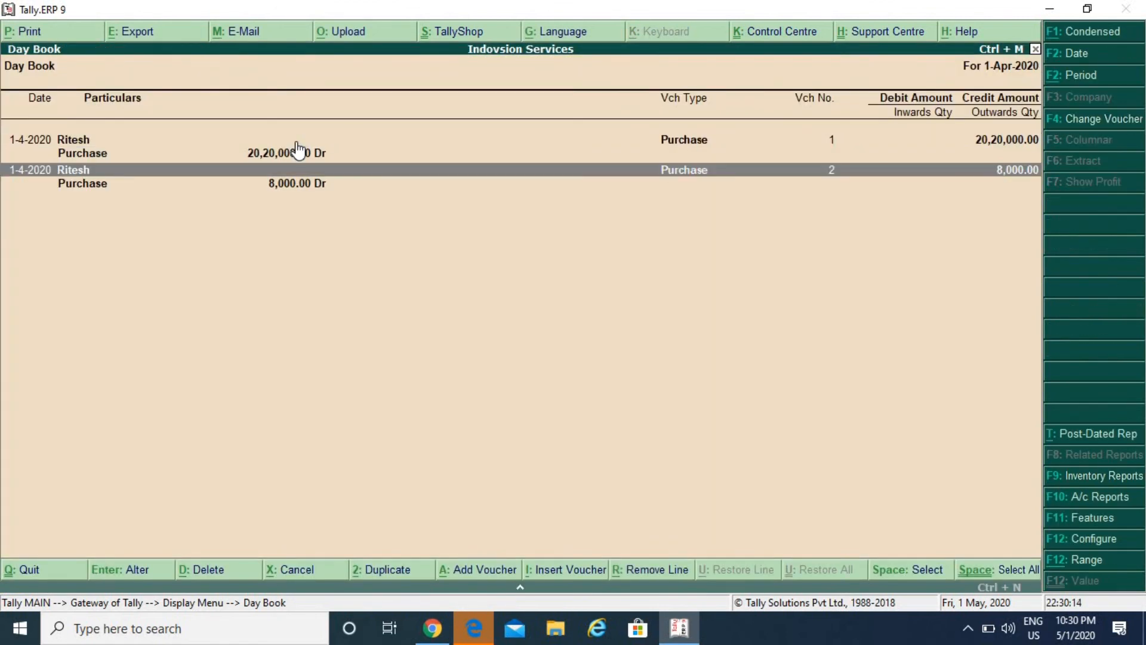
{"action": "key", "text": "Return"}
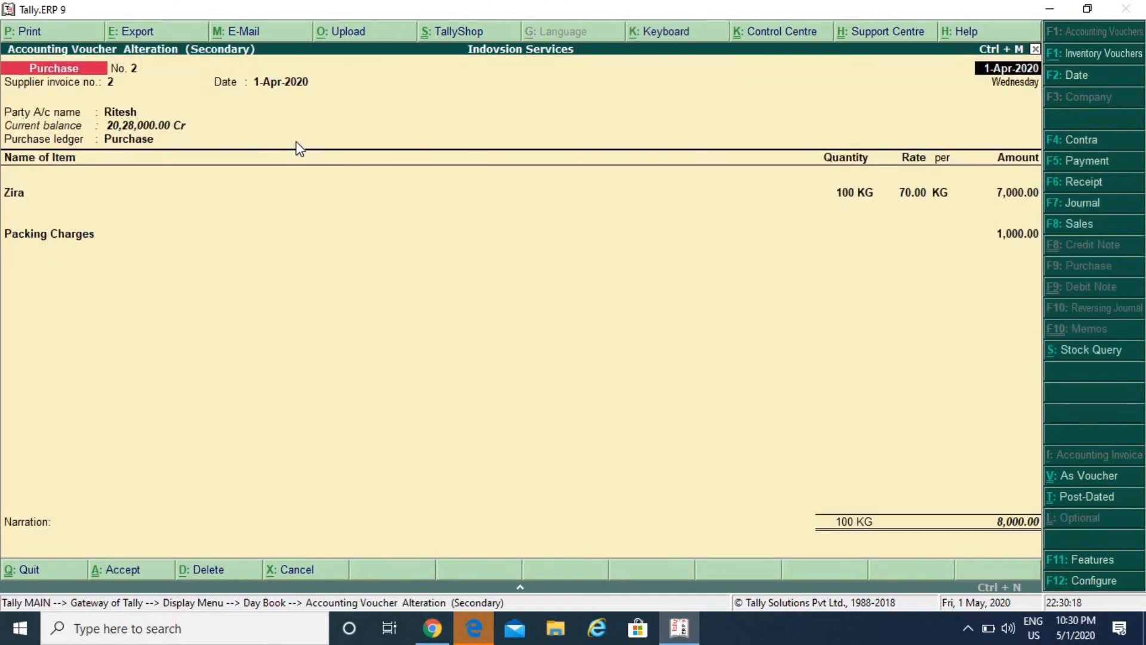
{"action": "key", "text": "alt+p"}
{"action": "key", "text": "Return"}
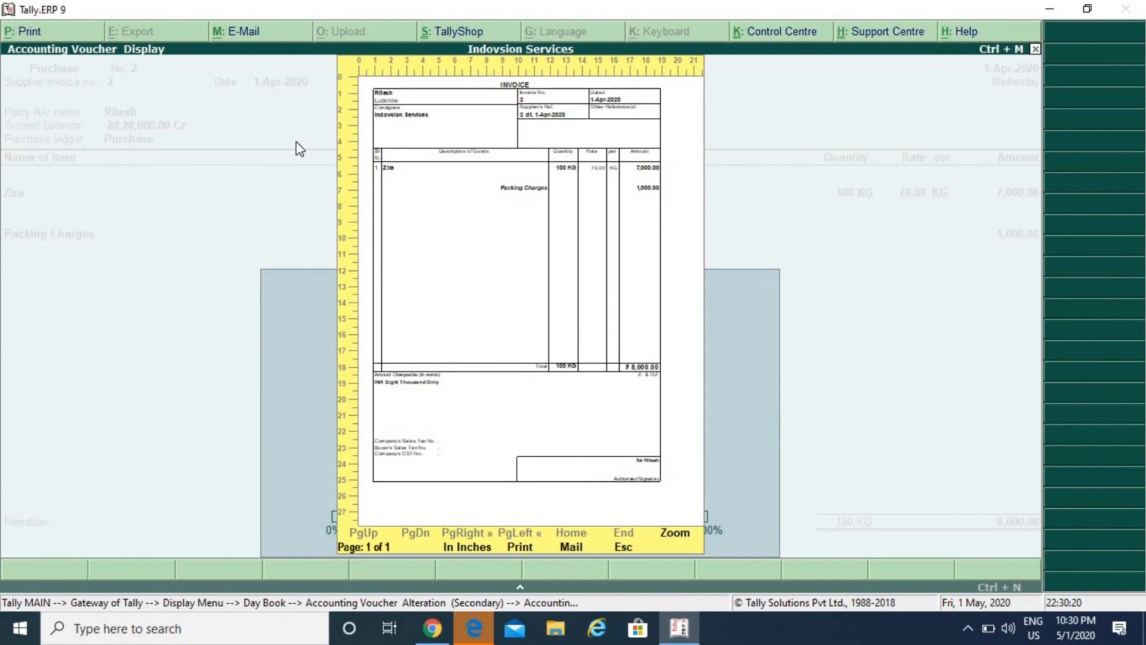
{"action": "key", "text": "Return"}
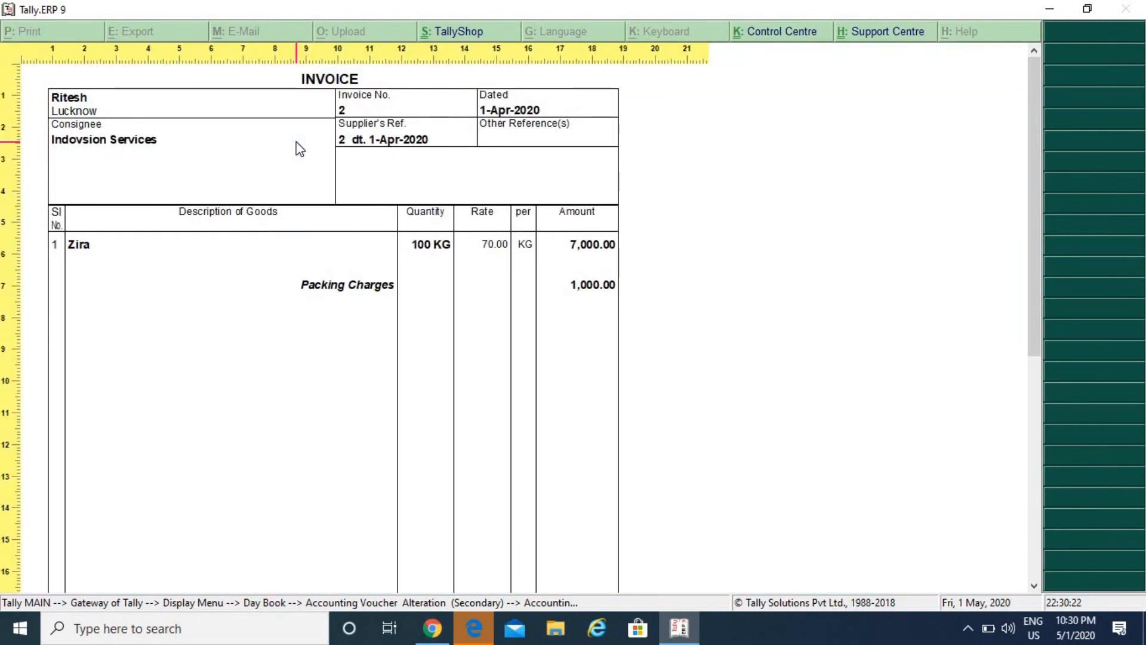
Examine the Zira invoice preview down to its total, and return to the Gateway of Tally without altering the voucher
{"action": "scroll", "coordinate": [300, 149], "scroll_direction": "down", "scroll_amount": 2}
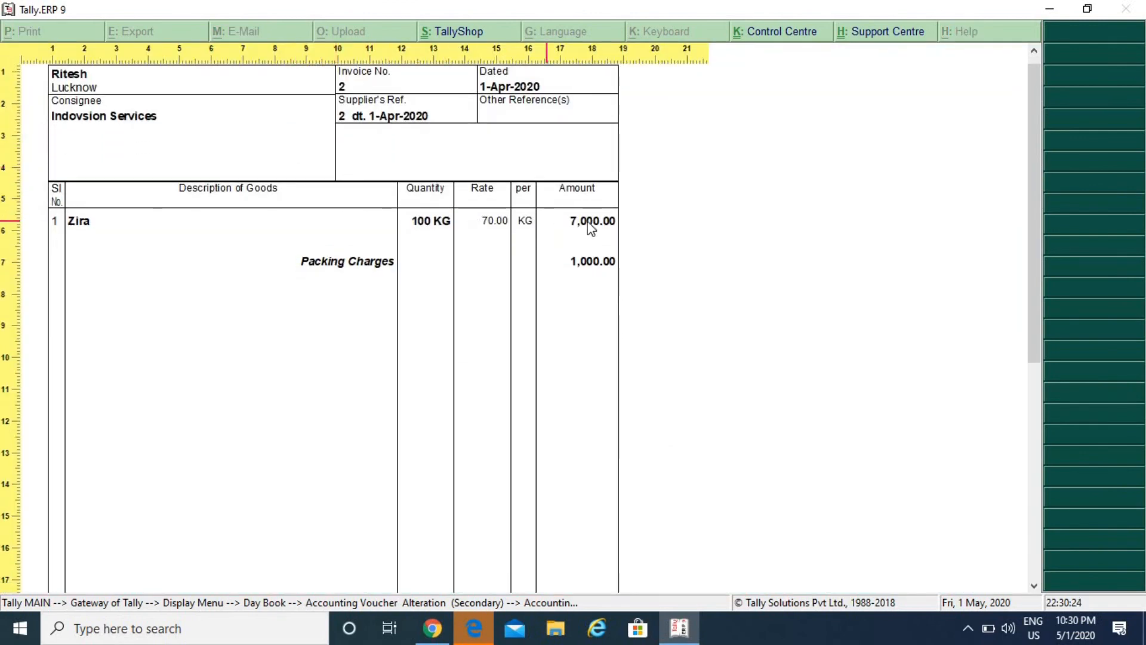
{"action": "scroll", "coordinate": [618, 286], "scroll_direction": "down", "scroll_amount": 4}
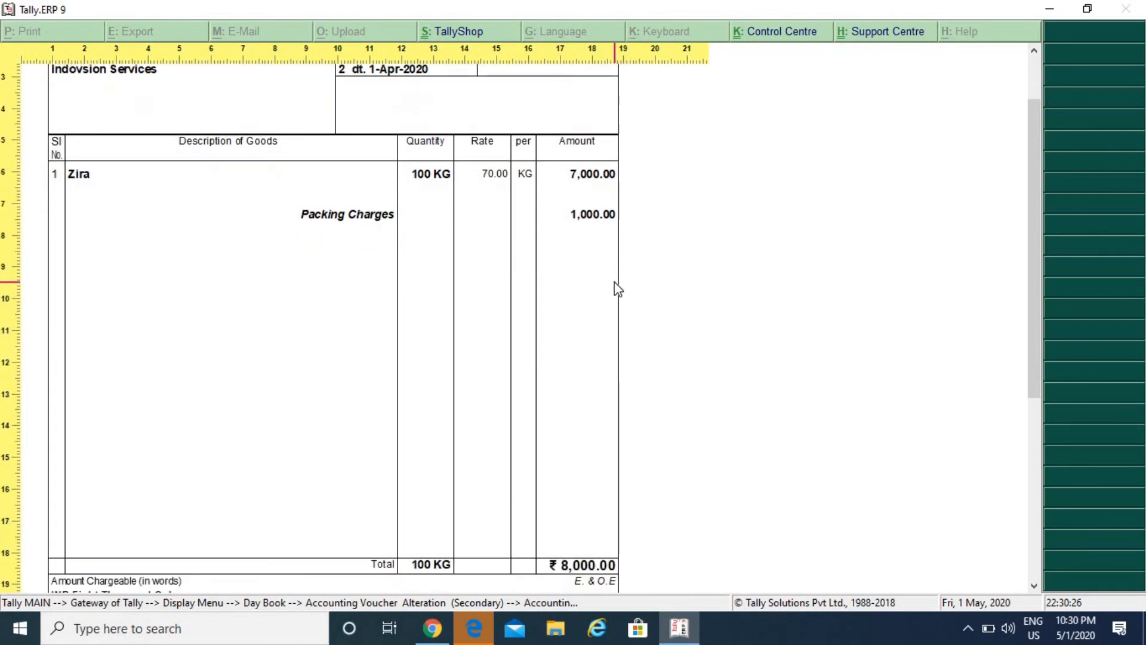
{"action": "scroll", "coordinate": [614, 282], "scroll_direction": "down", "scroll_amount": 9}
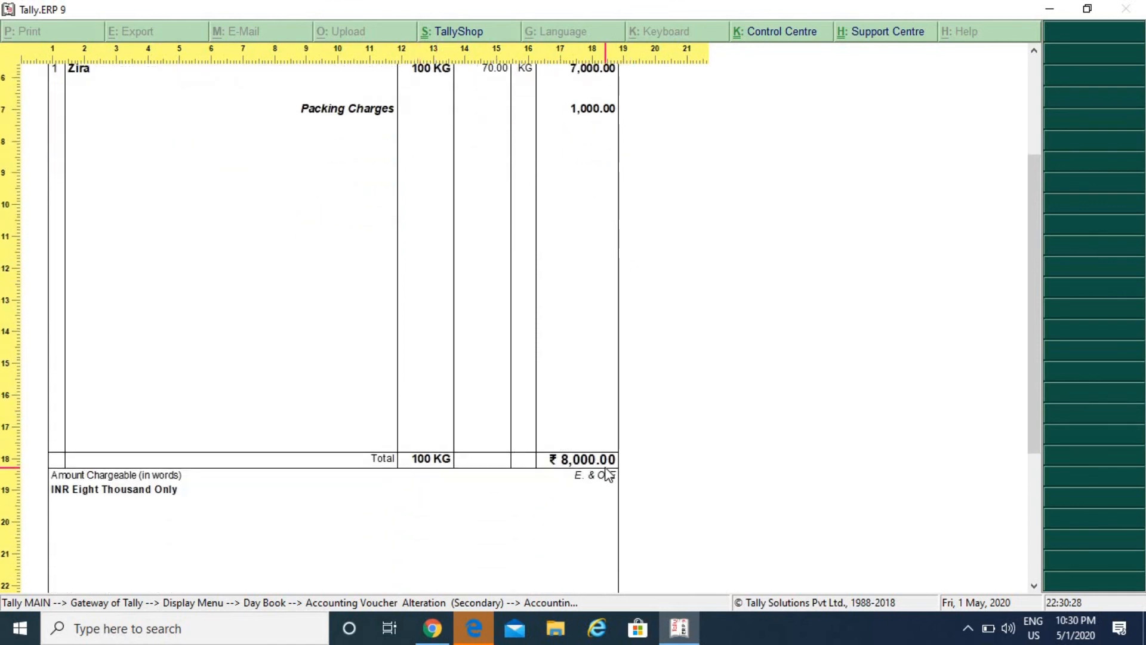
{"action": "key", "text": "Escape"}
{"action": "key", "text": "Escape"}
{"action": "key", "text": "Escape"}
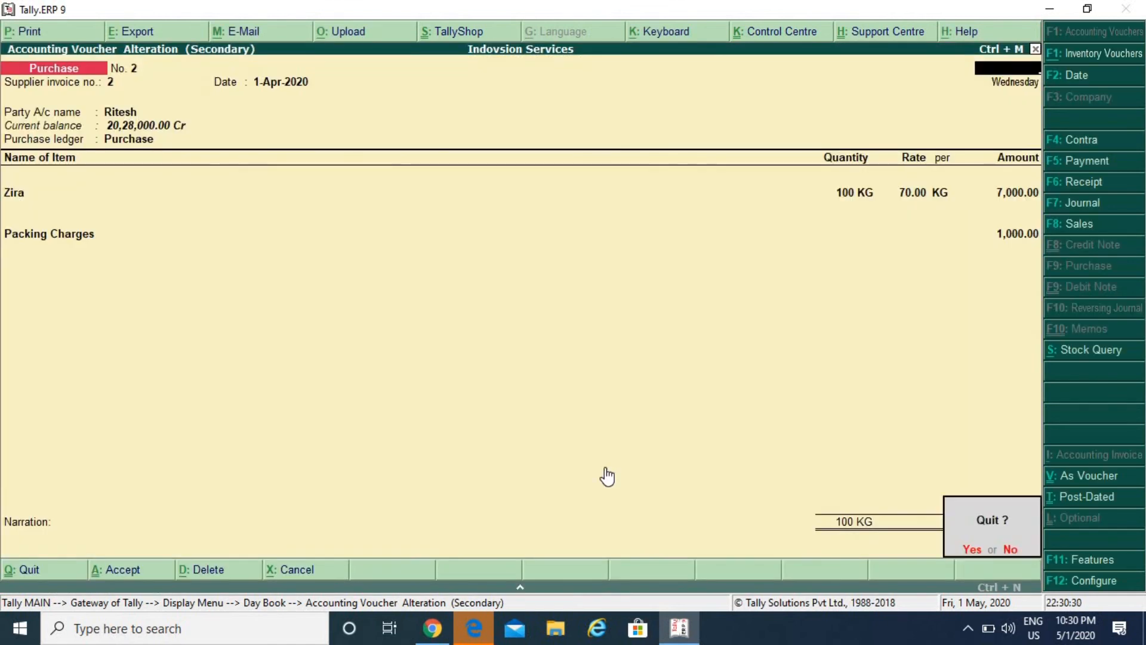
{"action": "key", "text": "y"}
{"action": "key", "text": "Escape"}
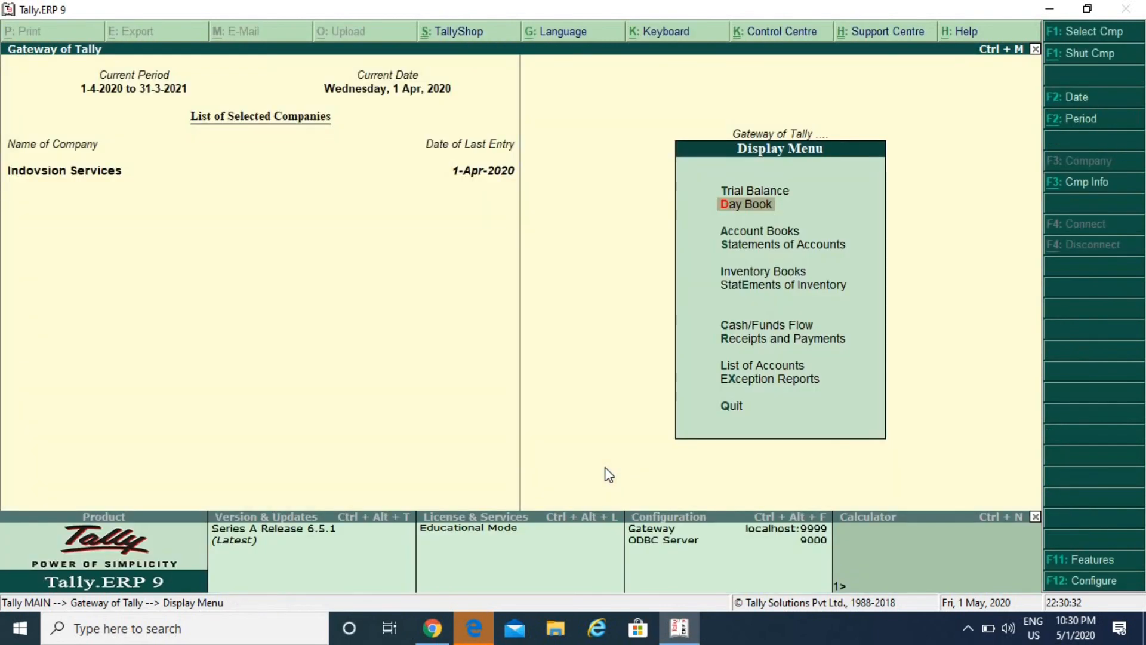
{"action": "key", "text": "Escape"}
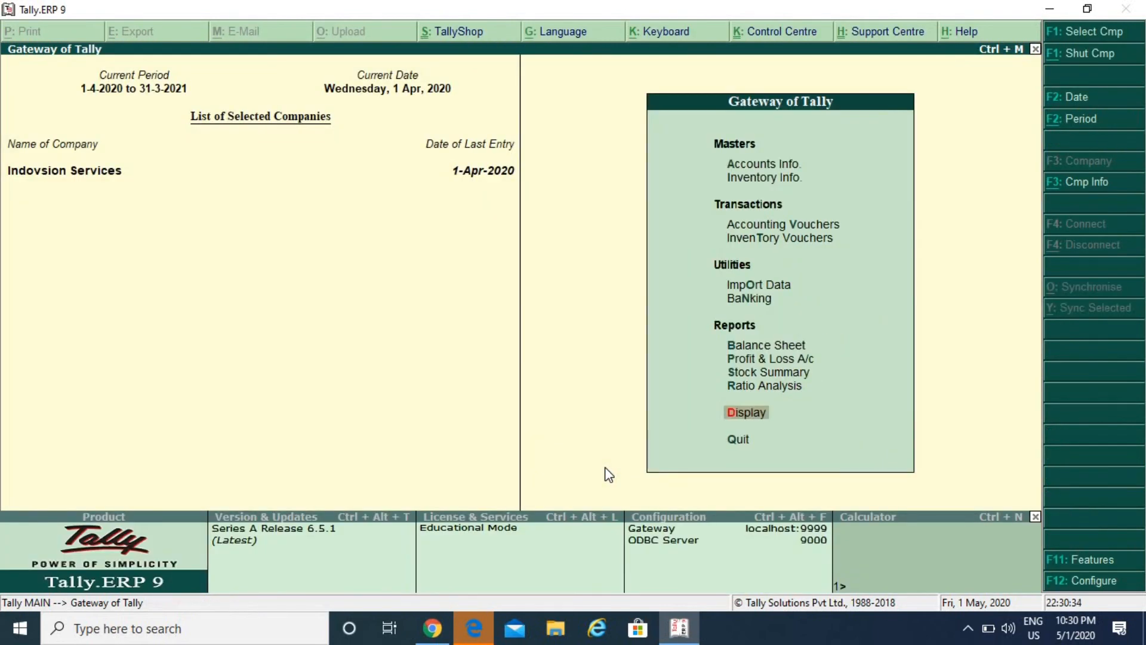
Open the Stock Query for Dell Laptop from the inventory statements and review its cost price and closing value
{"action": "key", "text": "Down"}
{"action": "key", "text": "Up"}
{"action": "key", "text": "Return"}
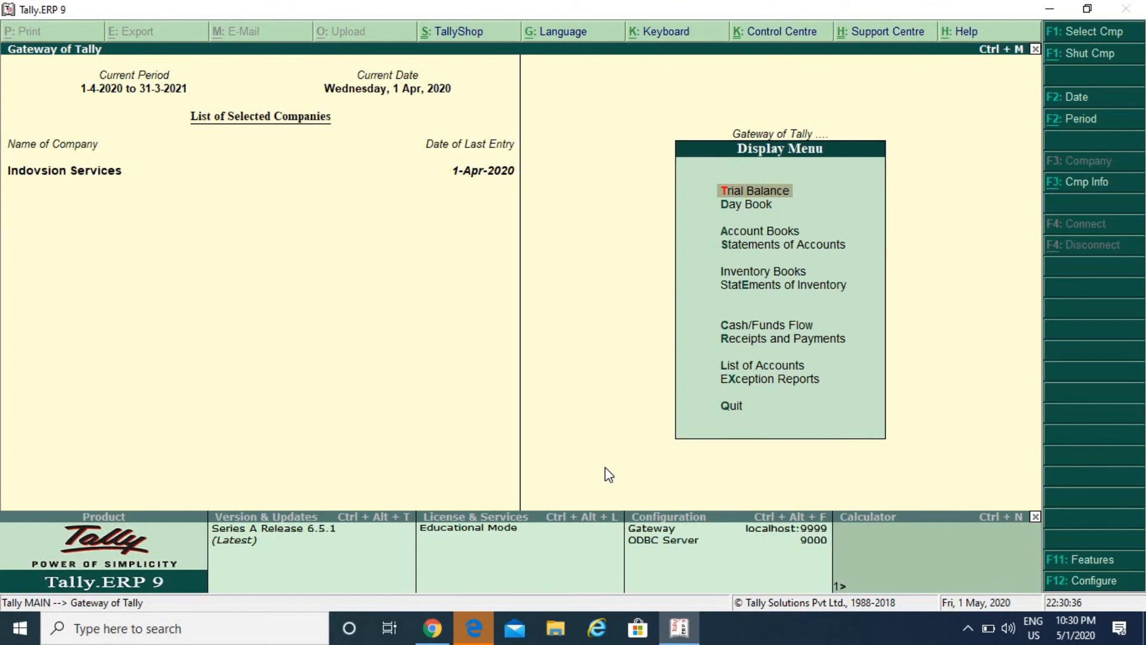
{"action": "key", "text": "Down"}
{"action": "key", "text": "Down"}
{"action": "key", "text": "Down"}
{"action": "key", "text": "Down"}
{"action": "key", "text": "Down"}
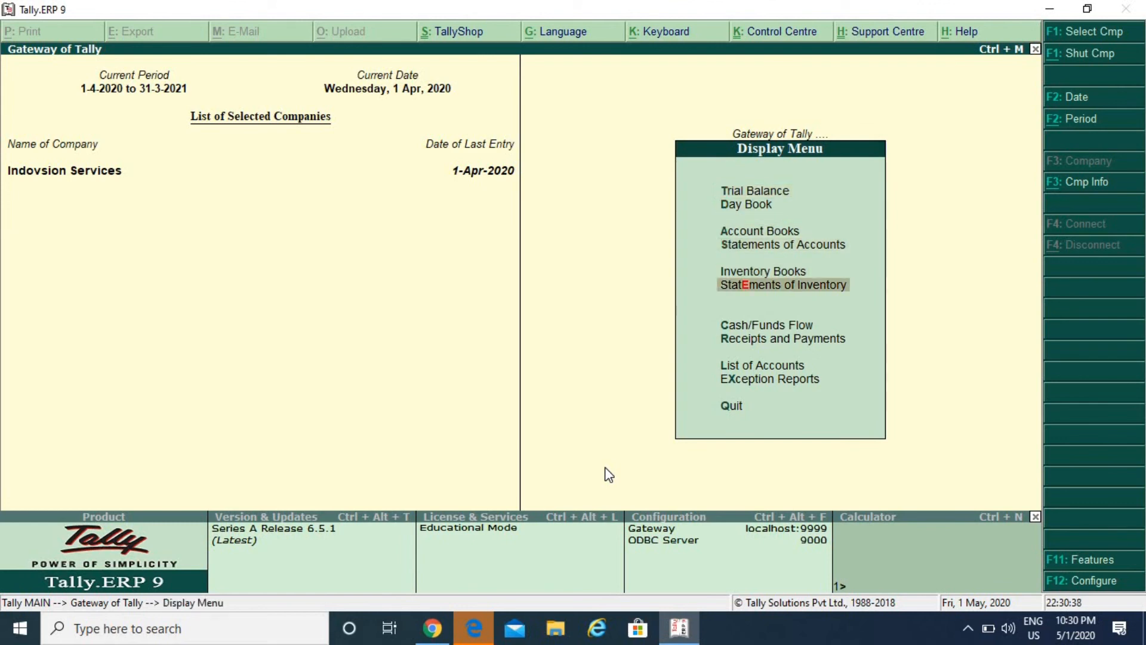
{"action": "key", "text": "Return"}
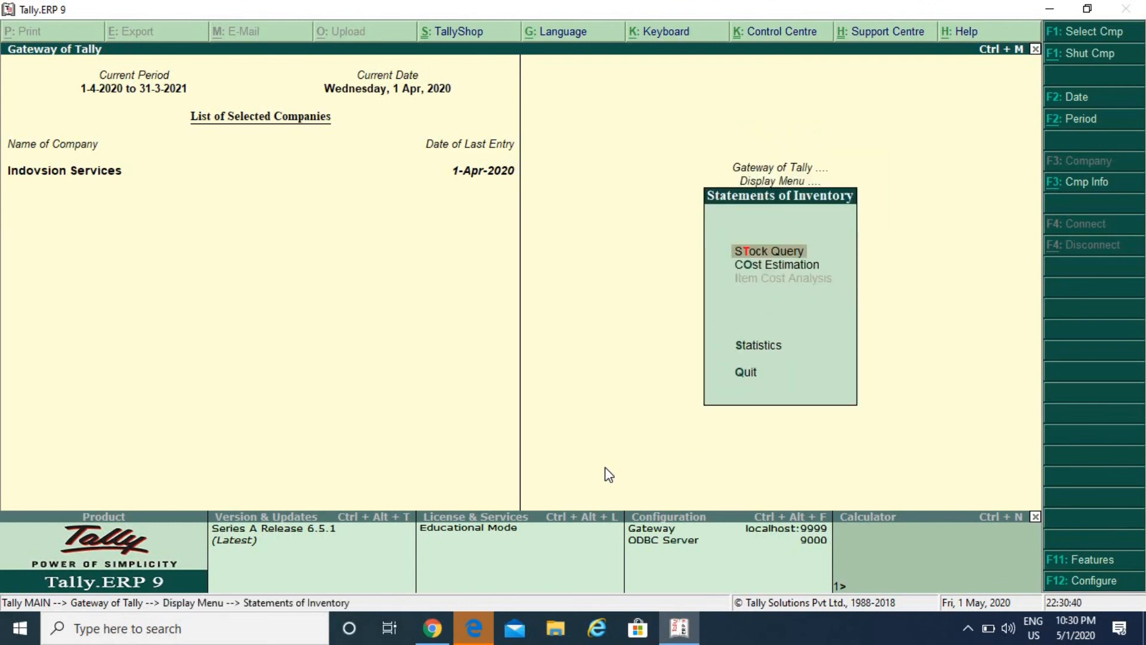
{"action": "key", "text": "Return"}
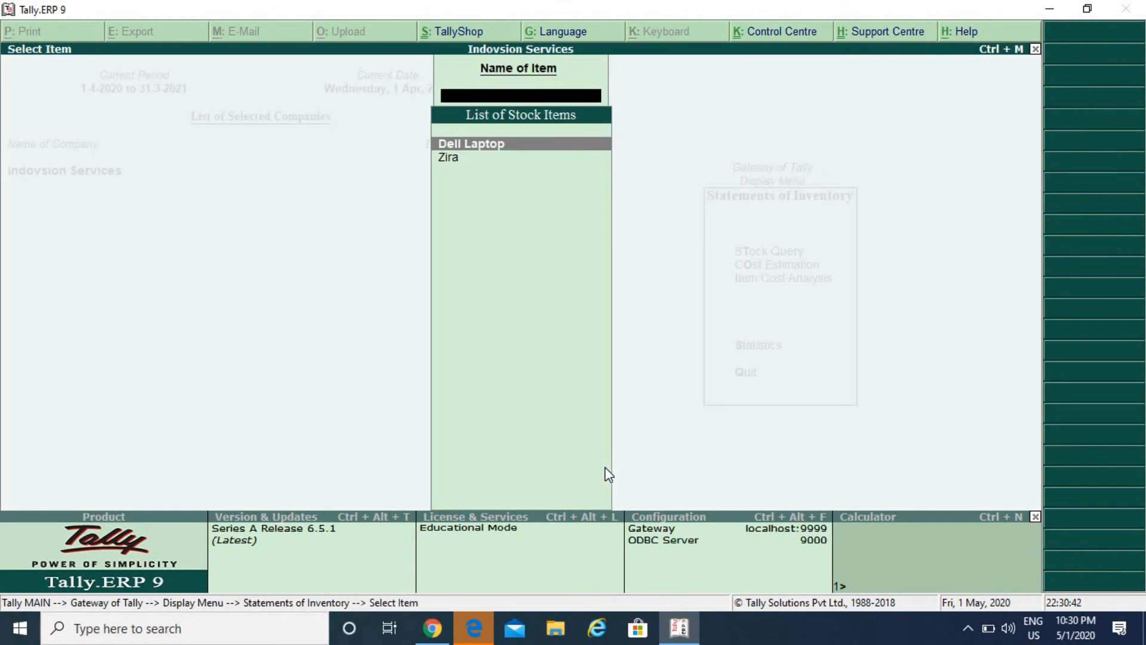
{"action": "key", "text": "Down"}
{"action": "key", "text": "Up"}
{"action": "key", "text": "Return"}
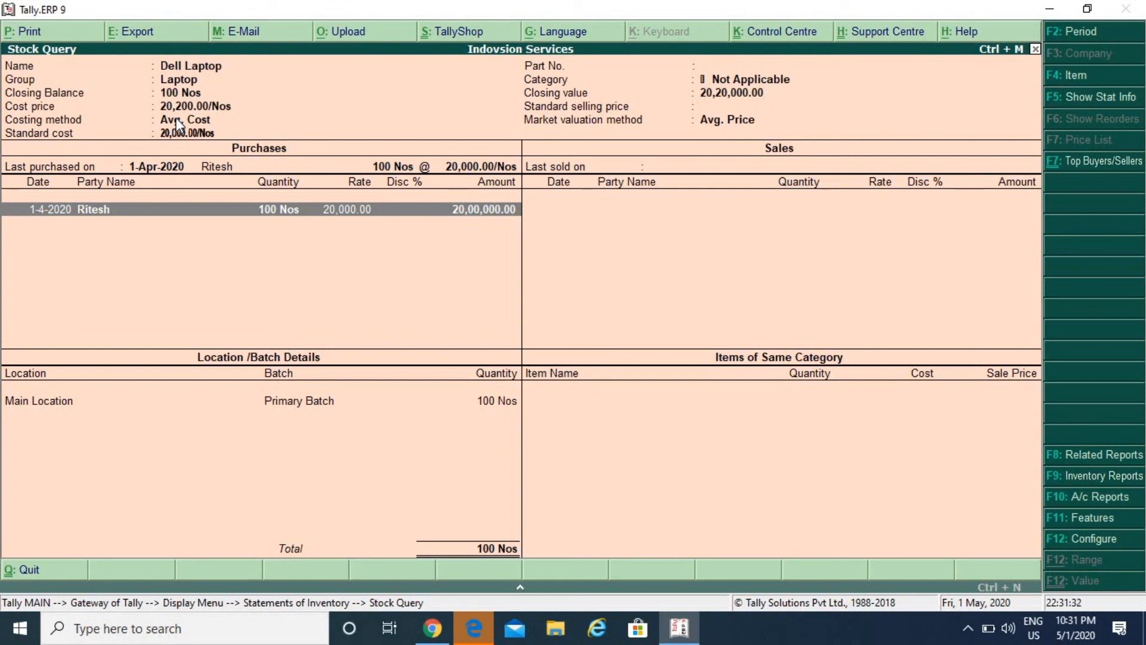
Review the Stock Query for Zira, including its cost price, and return to the Gateway of Tally
{"action": "key", "text": "Escape"}
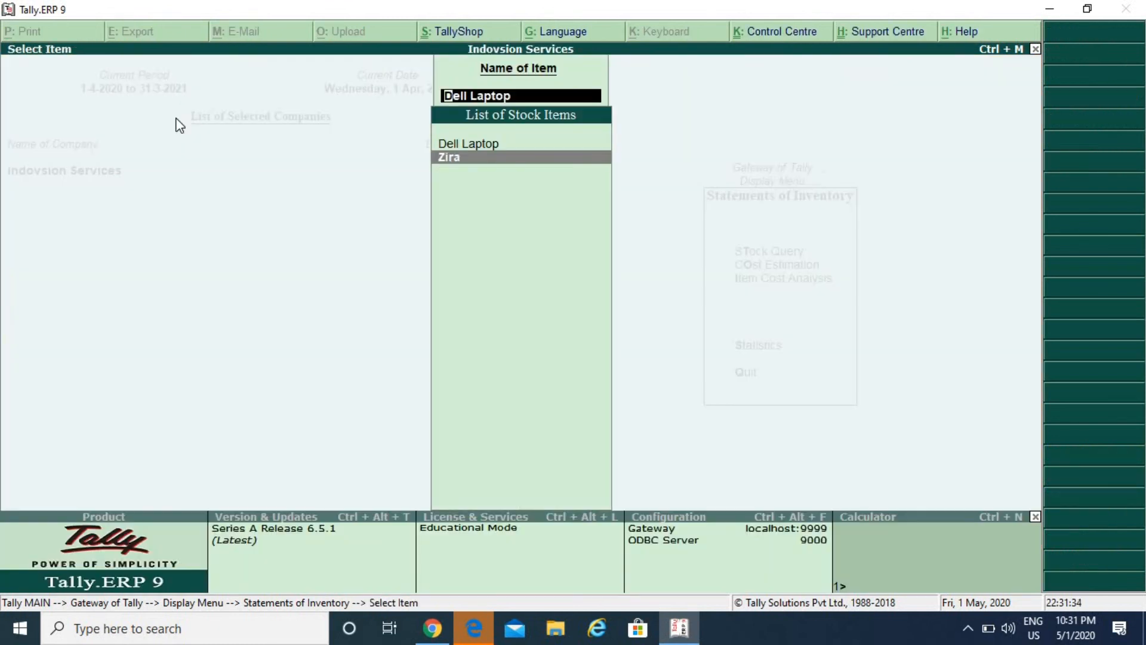
{"action": "key", "text": "Return"}
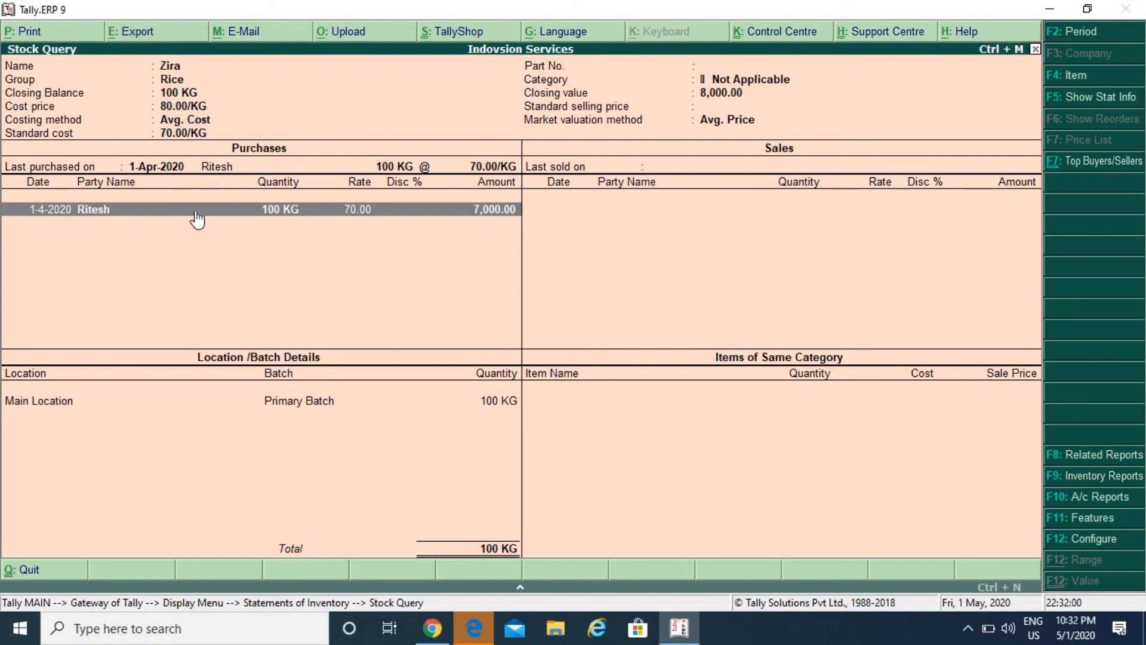
{"action": "key", "text": "Escape"}
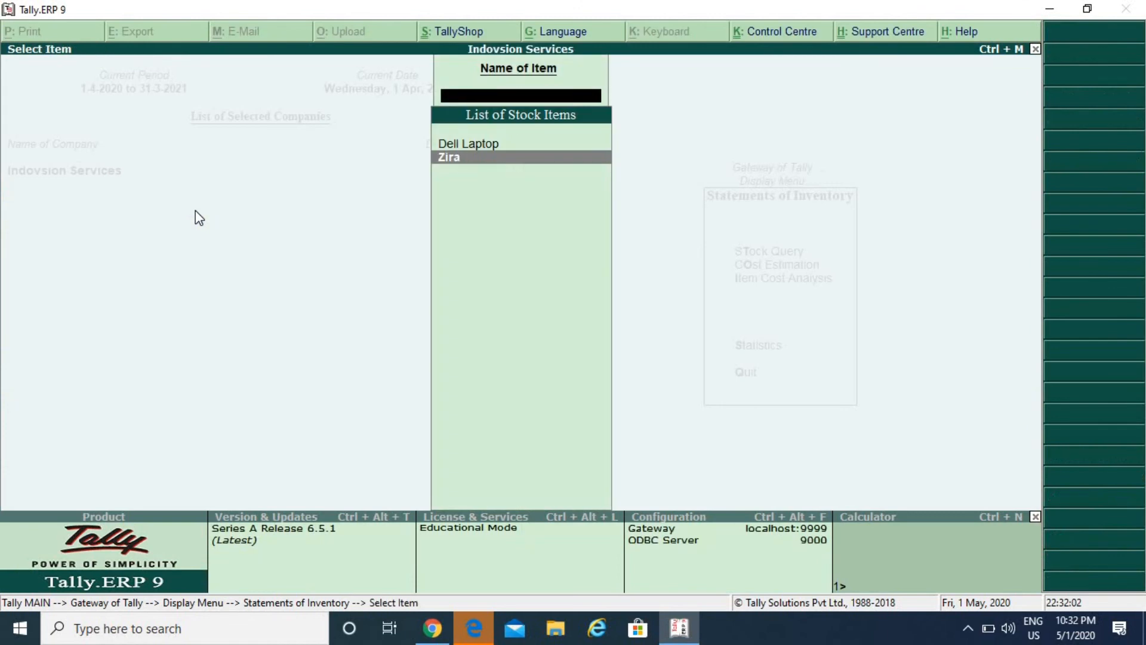
{"action": "key", "text": "Escape"}
{"action": "key", "text": "Escape"}
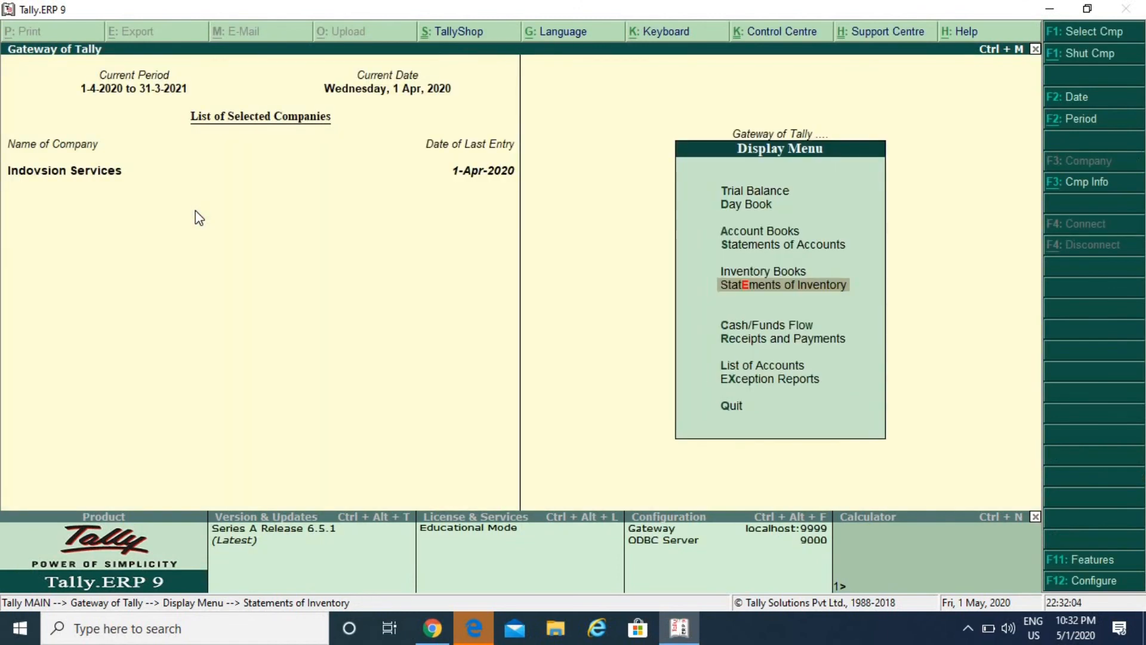
{"action": "key", "text": "Escape"}
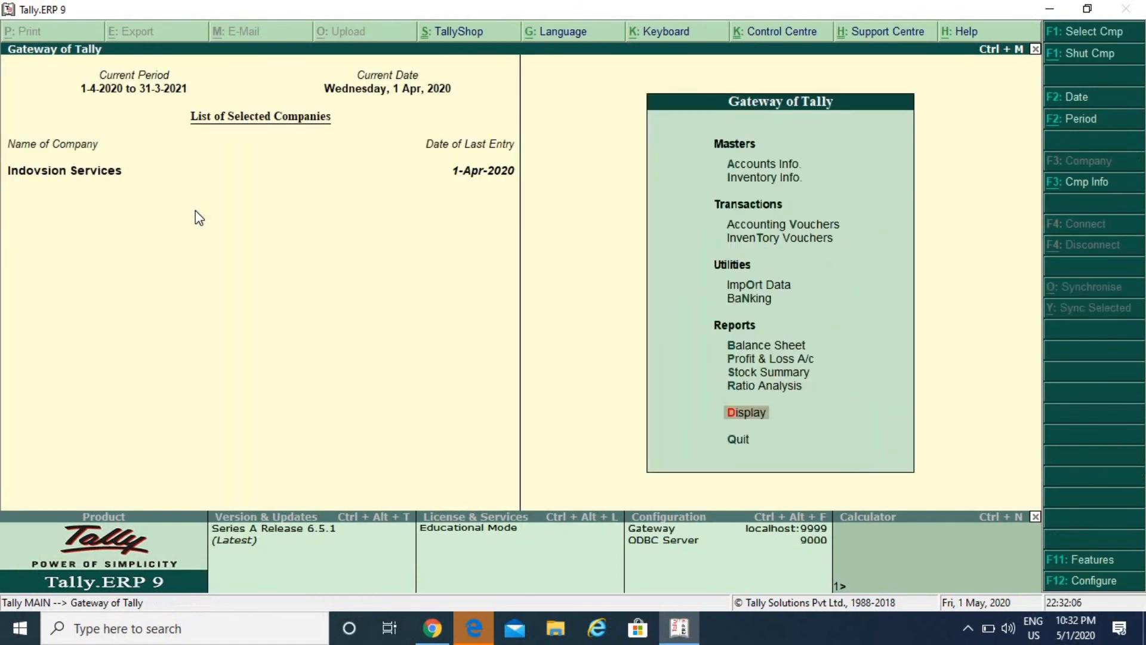